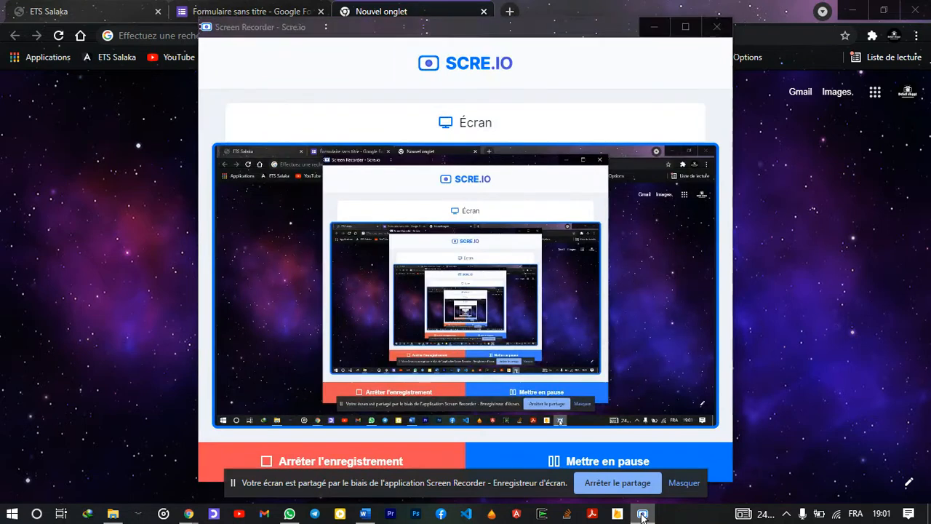
# Minimize the SCRE.IO recorder window from the taskbar to reveal Chrome's new tab page
pyautogui.click(642, 514)
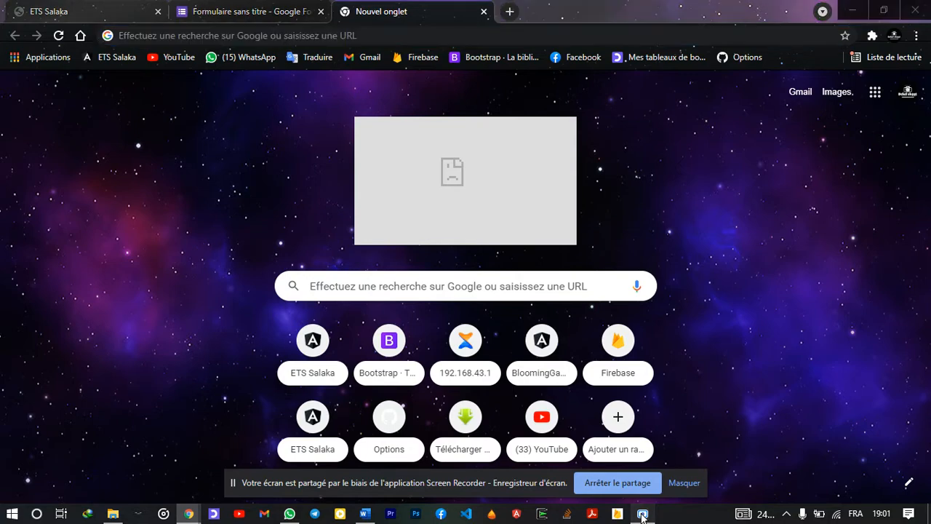
pyautogui.click(642, 515)
pyautogui.click(642, 515)
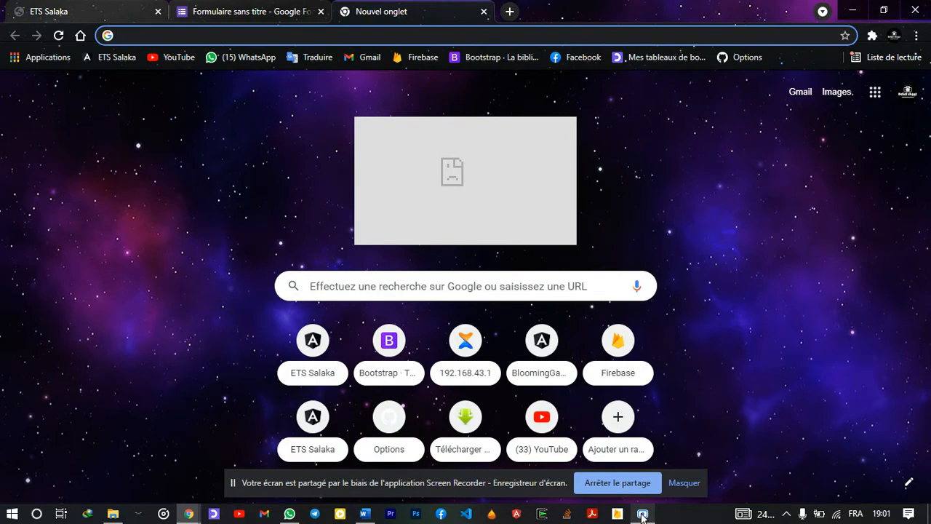
pyautogui.click(642, 515)
pyautogui.click(642, 515)
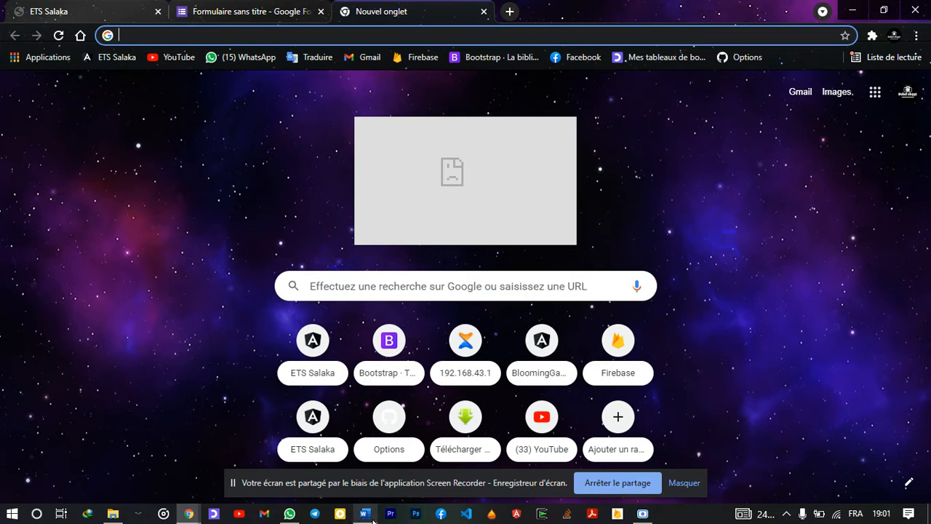
pyautogui.moveTo(373, 519)
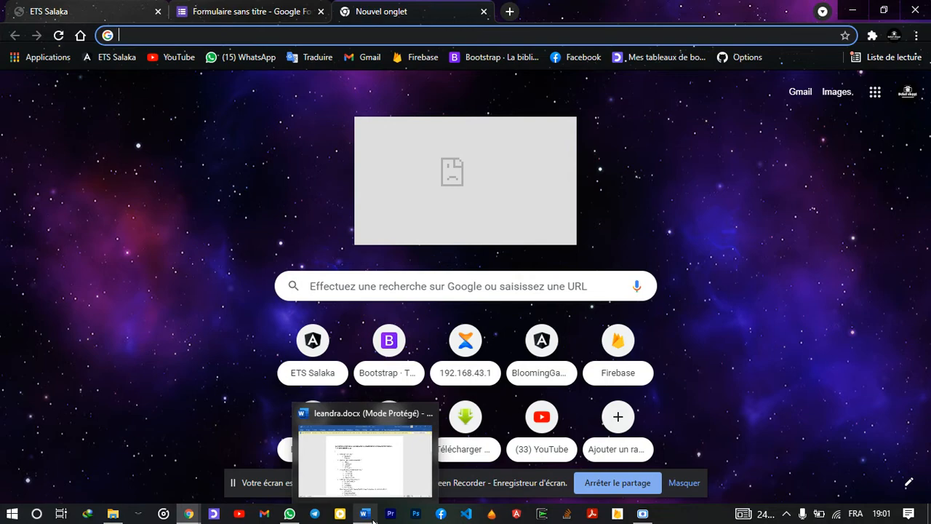
pyautogui.click(373, 520)
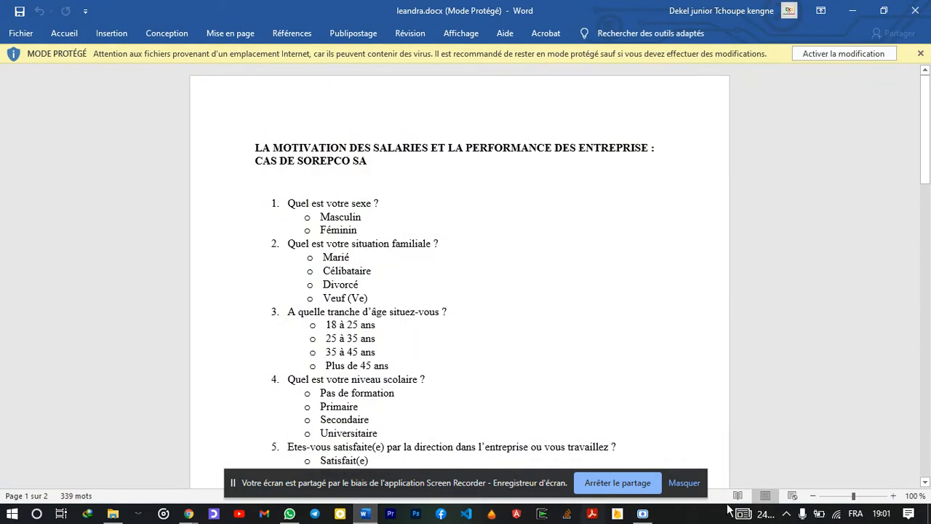
pyautogui.click(683, 483)
pyautogui.scroll(-3, 686, 483)
pyautogui.scroll(-5, 686, 483)
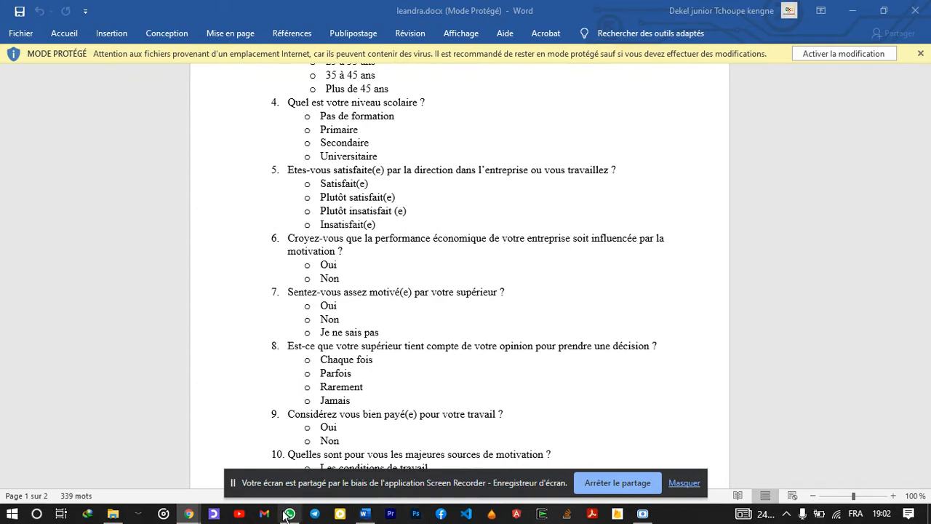
pyautogui.moveTo(191, 516)
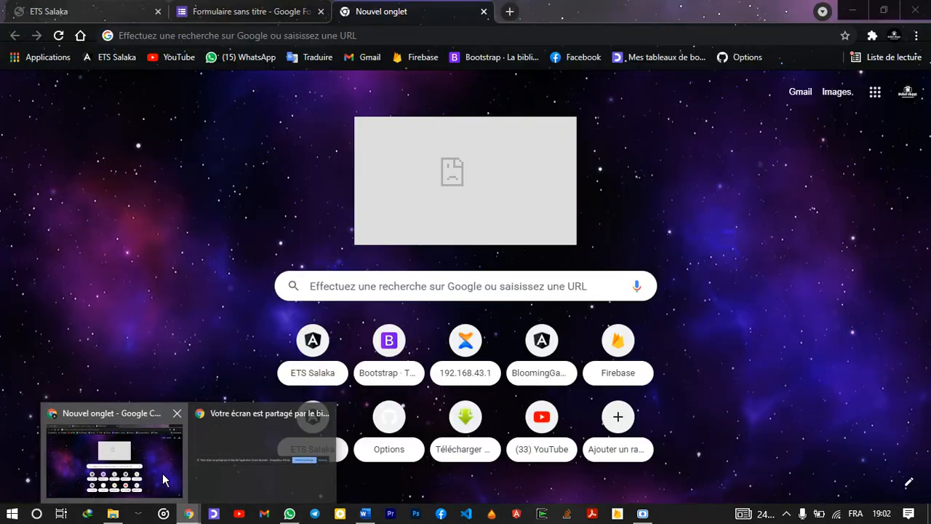
pyautogui.click(178, 486)
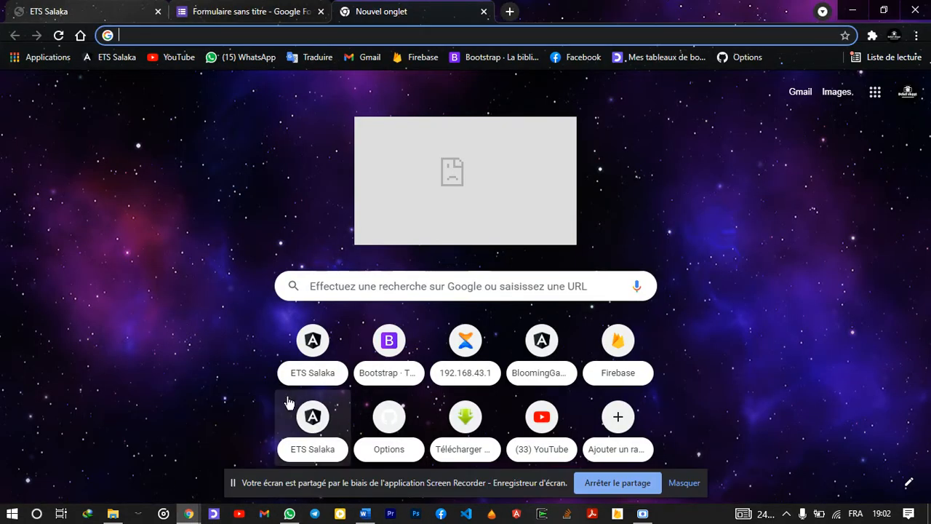
# Go to google.com/forms by accepting the 'goo' address-bar autocomplete
pyautogui.click(366, 31)
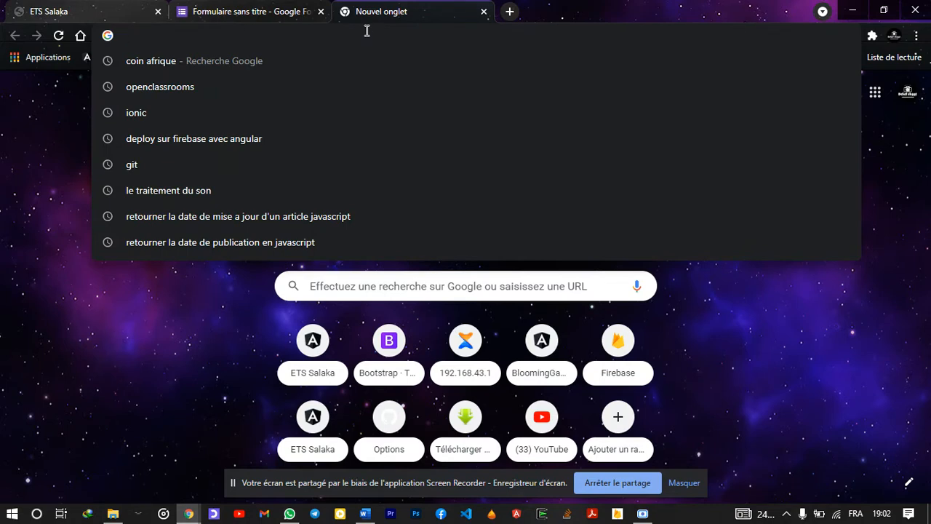
pyautogui.write('google.com/forms')
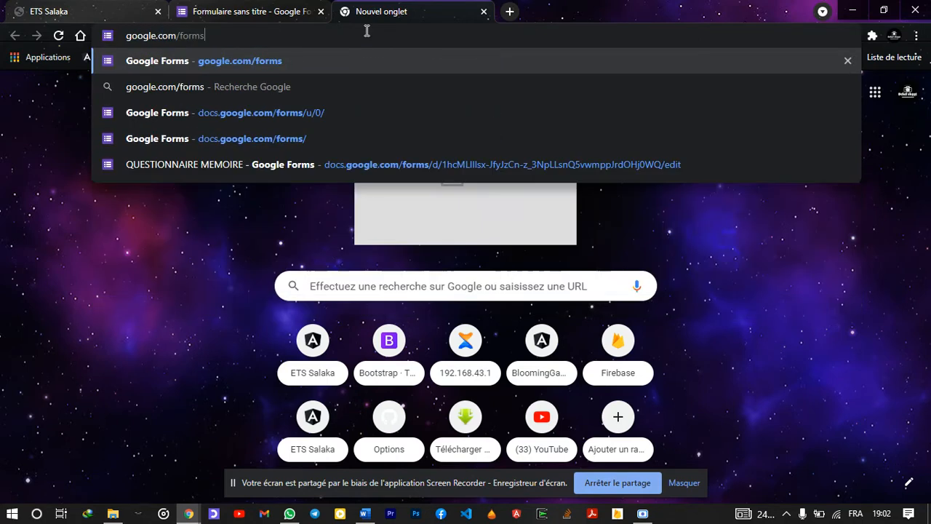
pyautogui.press('Return')
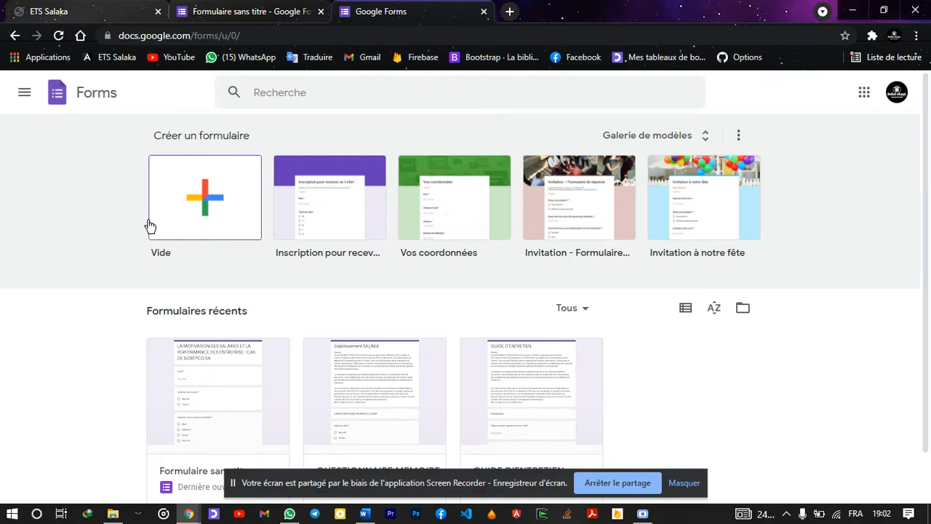
# Create a blank untitled form from the Vide tile, then return to the leandra.docx questionnaire in Word
pyautogui.click(195, 222)
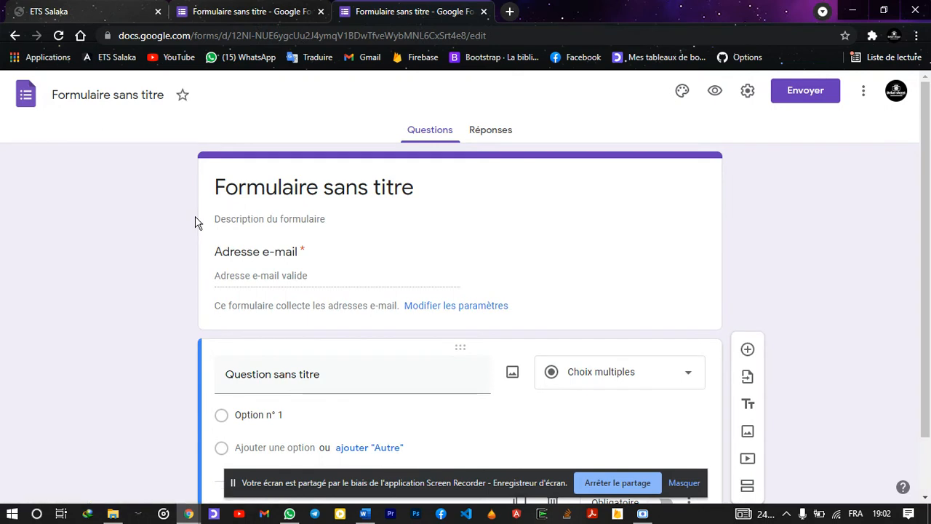
pyautogui.scroll(-1, 195, 311)
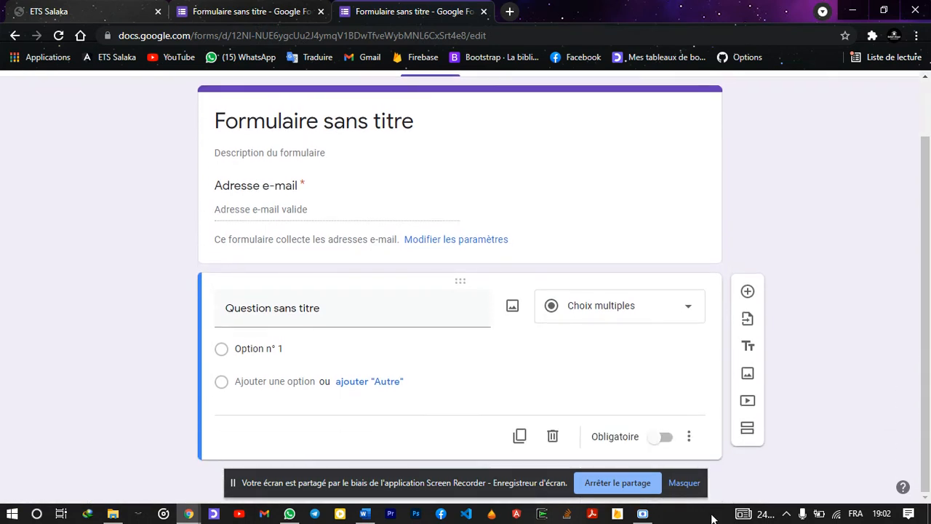
pyautogui.click(682, 483)
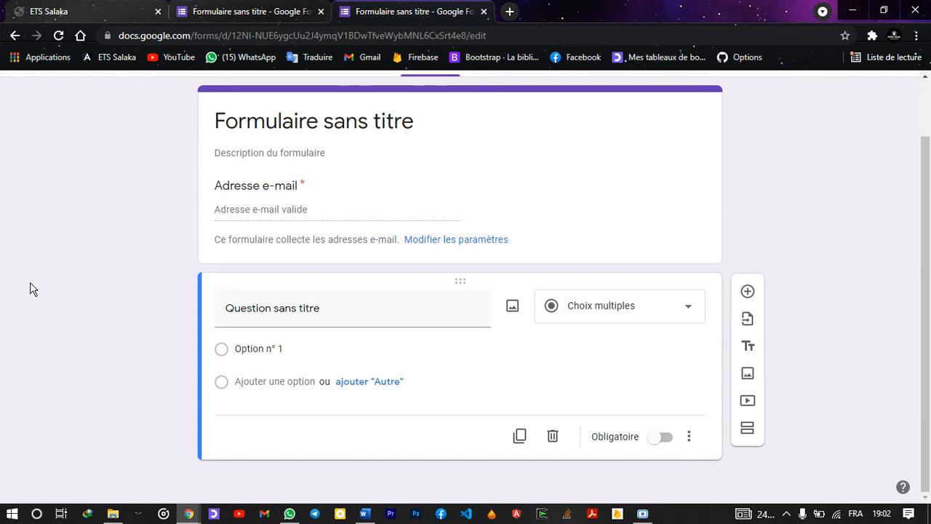
pyautogui.hotkey('alt', 'Tab')
pyautogui.hotkey('alt', 'Tab')
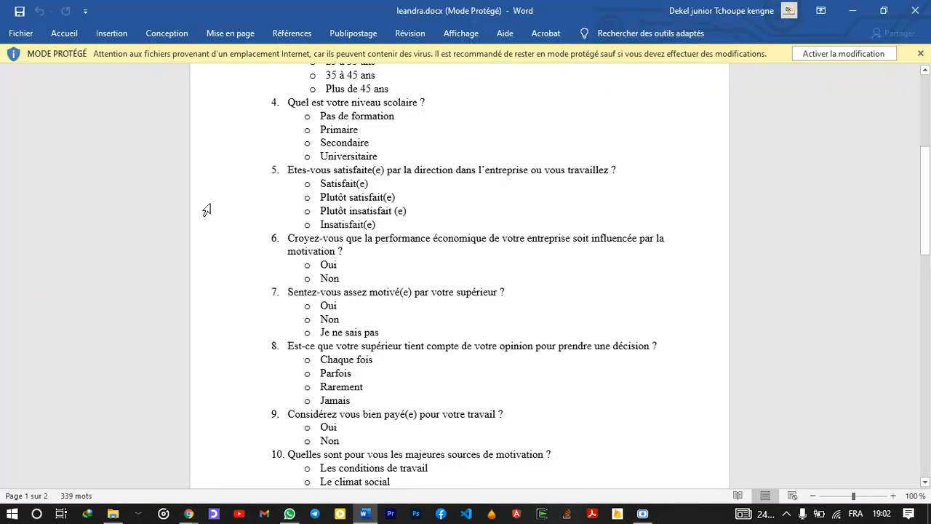
# Paste the questionnaire's two-line SOREPCO SA title from Word as the form title
pyautogui.scroll(6, 207, 210)
pyautogui.moveTo(255, 149); pyautogui.dragTo(371, 166)
pyautogui.hotkey('ctrl', 'c')
pyautogui.hotkey('alt', 'Tab')
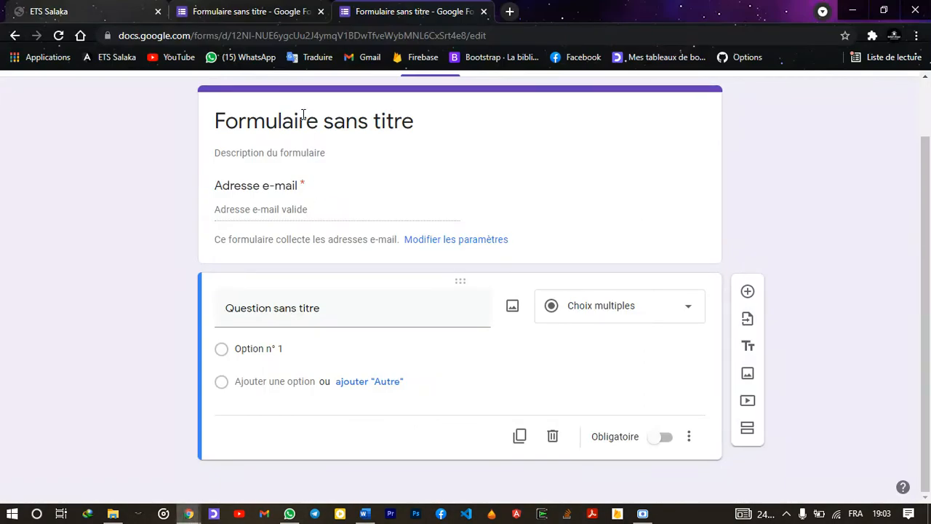
pyautogui.click(302, 115)
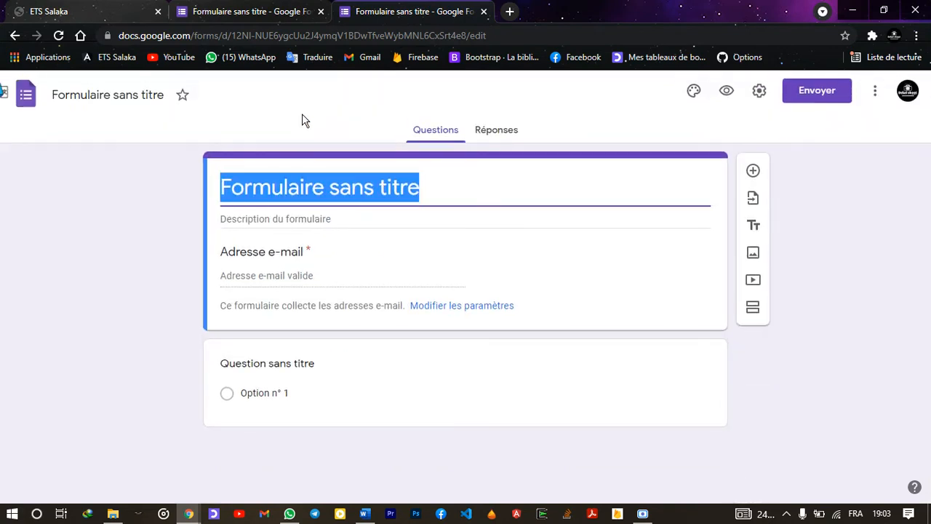
pyautogui.hotkey('ctrl', 'v')
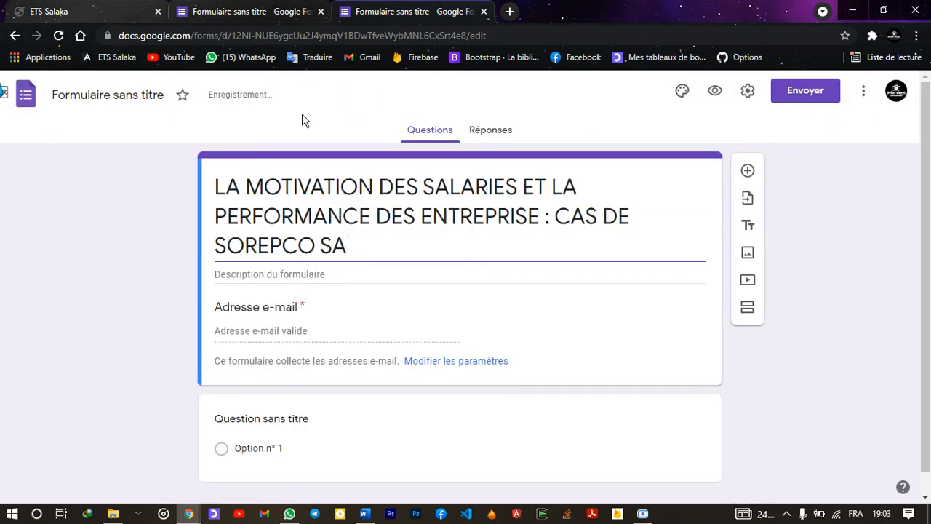
pyautogui.click(261, 149)
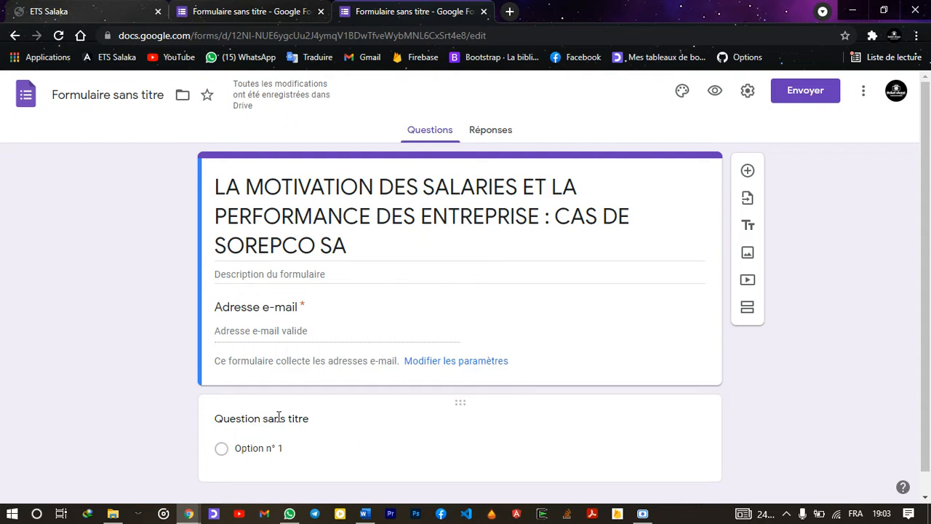
# Copy question 1, 'Quel est votre sexe ?', from Word and select the form's first question title
pyautogui.hotkey('alt', 'Tab')
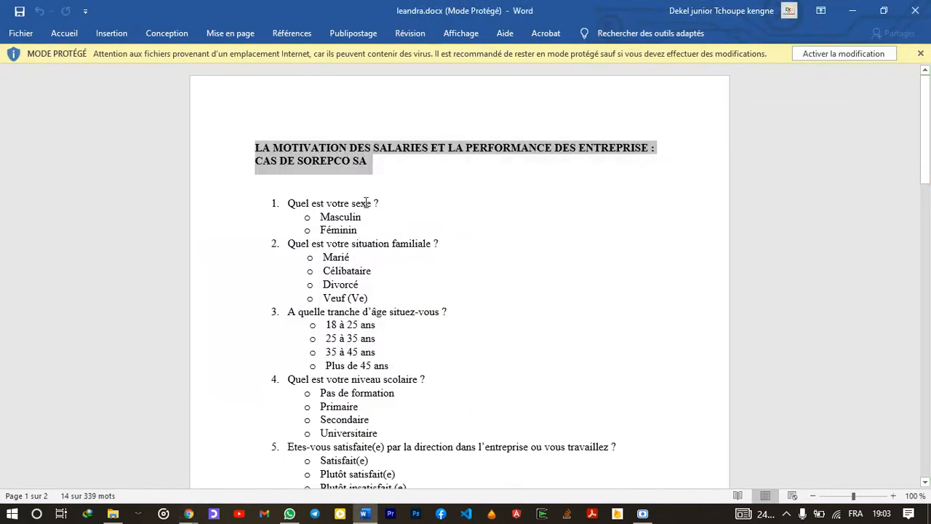
pyautogui.moveTo(384, 205); pyautogui.dragTo(288, 205)
pyautogui.hotkey('ctrl', 'c')
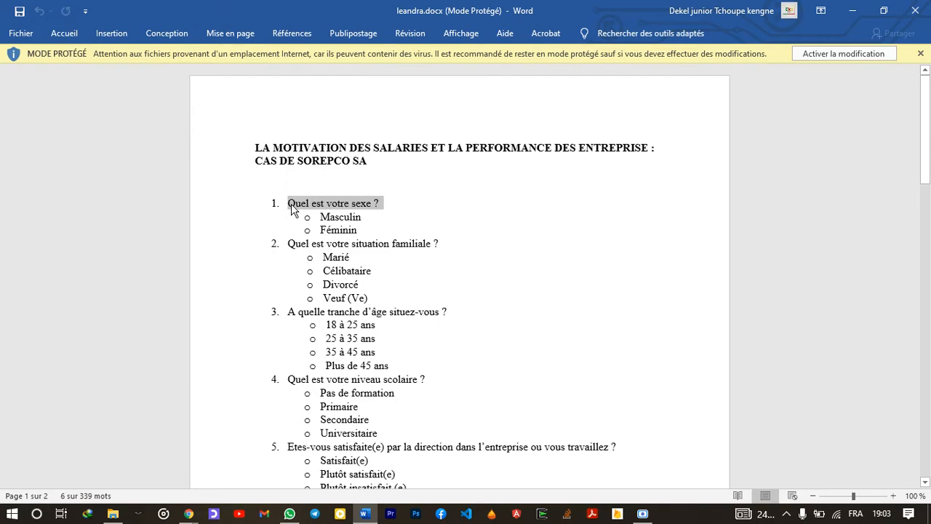
pyautogui.hotkey('alt', 'Tab')
pyautogui.click(250, 423)
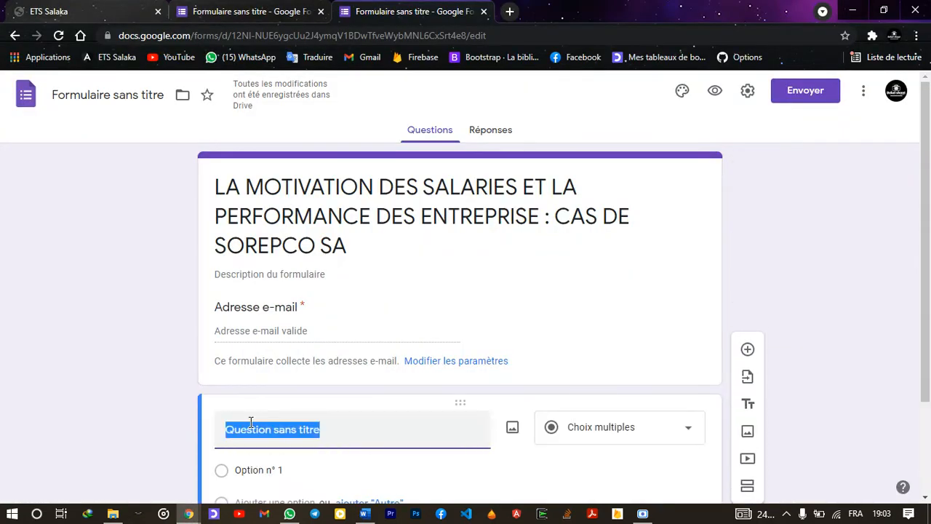
# Set the first question to 'Quel est votre sexe ?' with Masculin as its first option, without numbering or bullet
pyautogui.hotkey('ctrl', 'v')
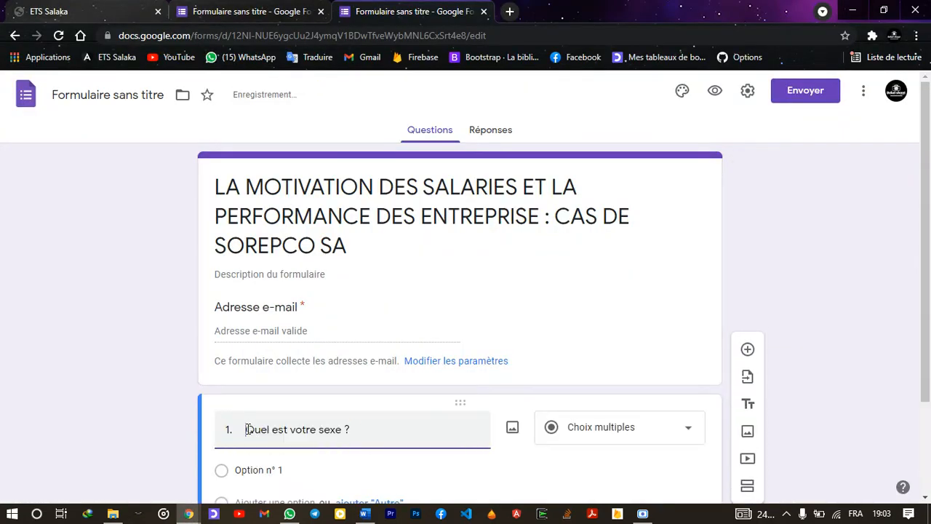
pyautogui.press('BackSpace')
pyautogui.press('BackSpace')
pyautogui.press('BackSpace')
pyautogui.scroll(-1, 248, 430)
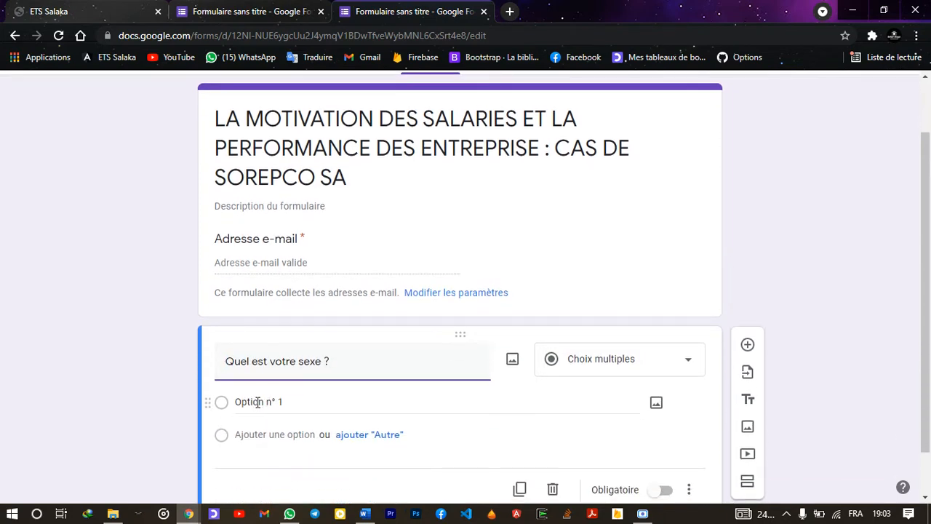
pyautogui.hotkey('alt', 'Tab')
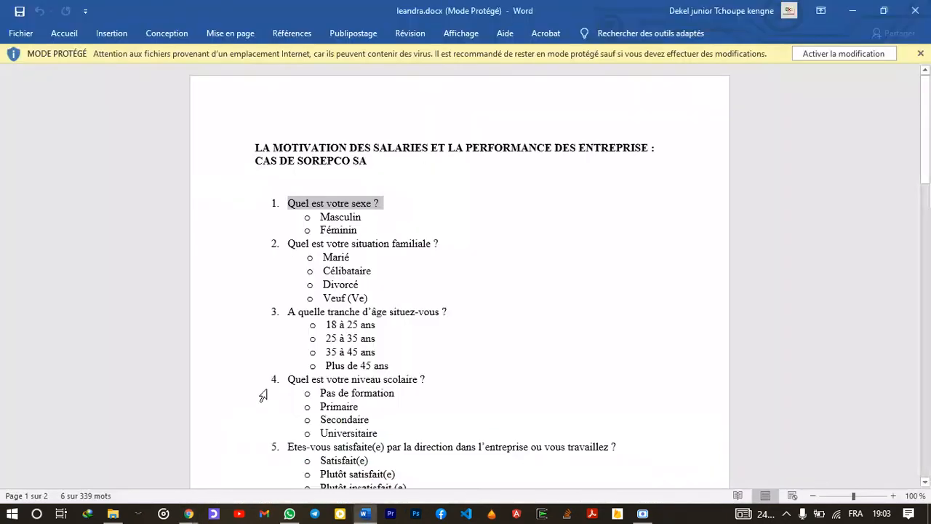
pyautogui.doubleClick(352, 217)
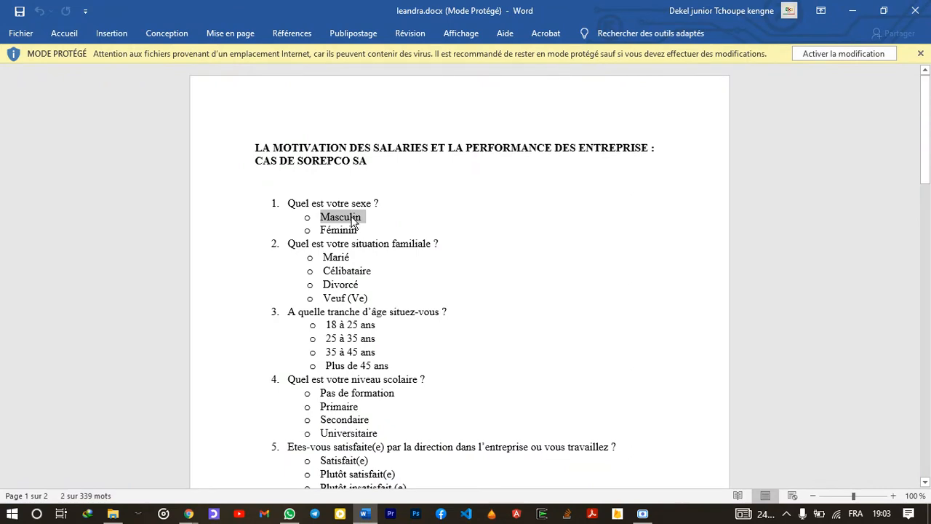
pyautogui.hotkey('alt', 'Tab')
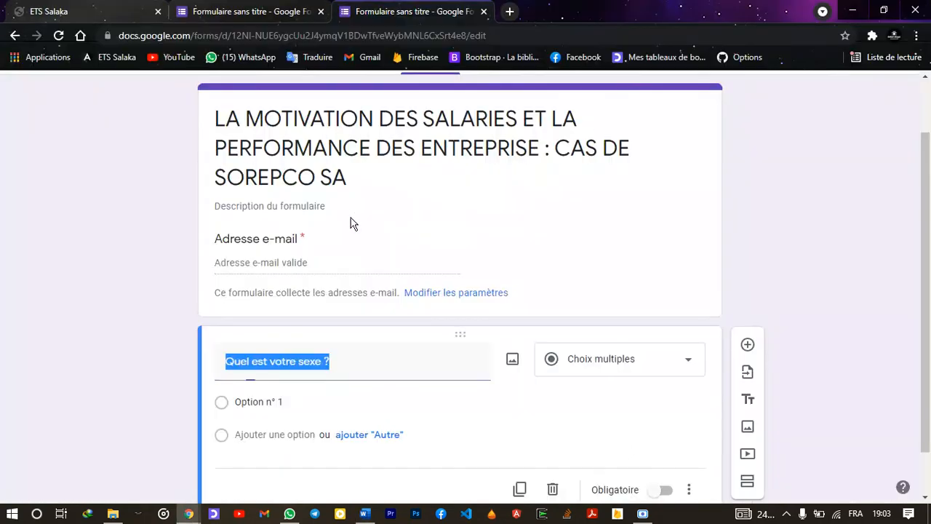
pyautogui.click(264, 401)
pyautogui.write('o\tMasculin')
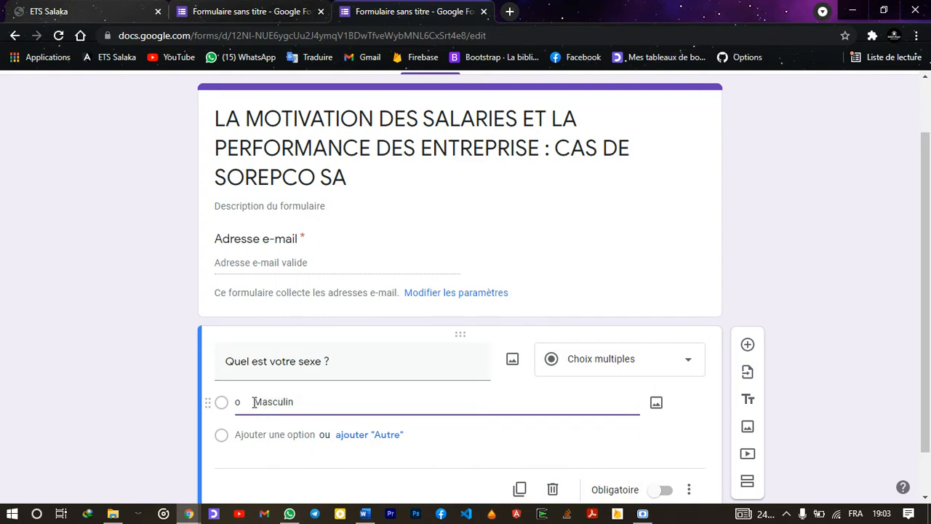
pyautogui.click(251, 403)
pyautogui.press('BackSpace')
pyautogui.press('BackSpace')
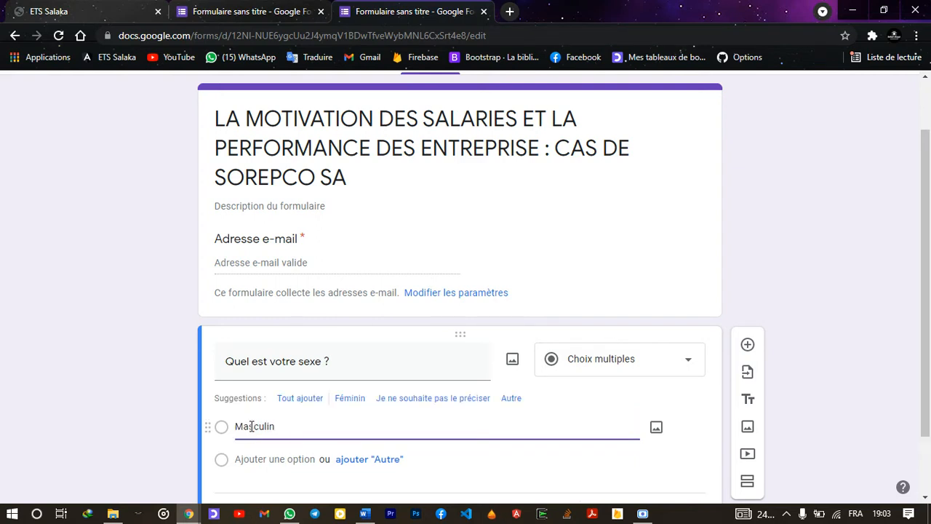
# Add Féminin as the second option and insert a new blank question below
pyautogui.click(258, 462)
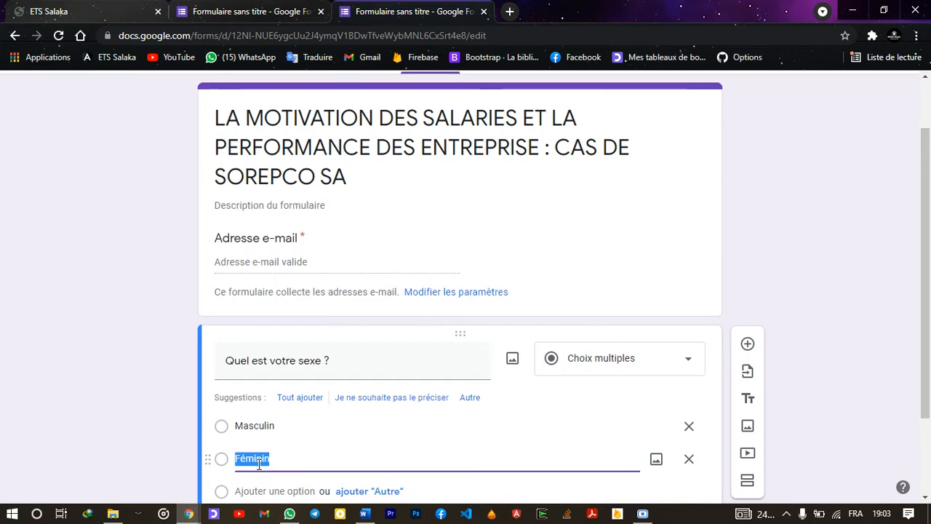
pyautogui.click(161, 413)
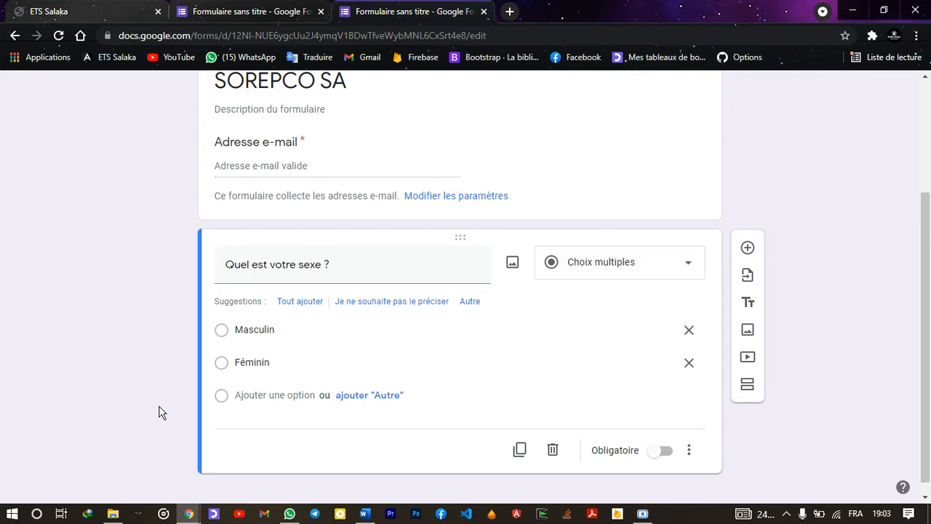
pyautogui.click(747, 250)
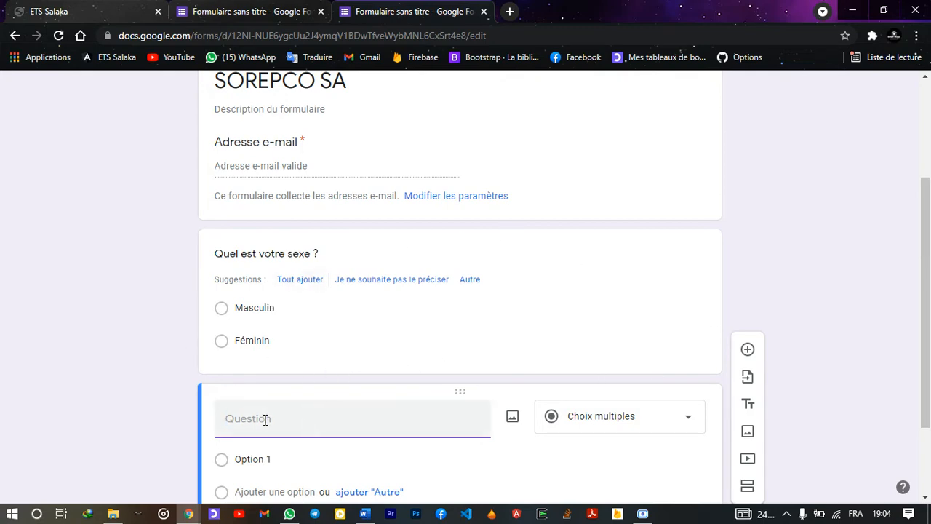
# Paste 'Quel est votre situation familiale ?' from Word as the second question, removing the '2.' prefix
pyautogui.hotkey('alt', 'Tab')
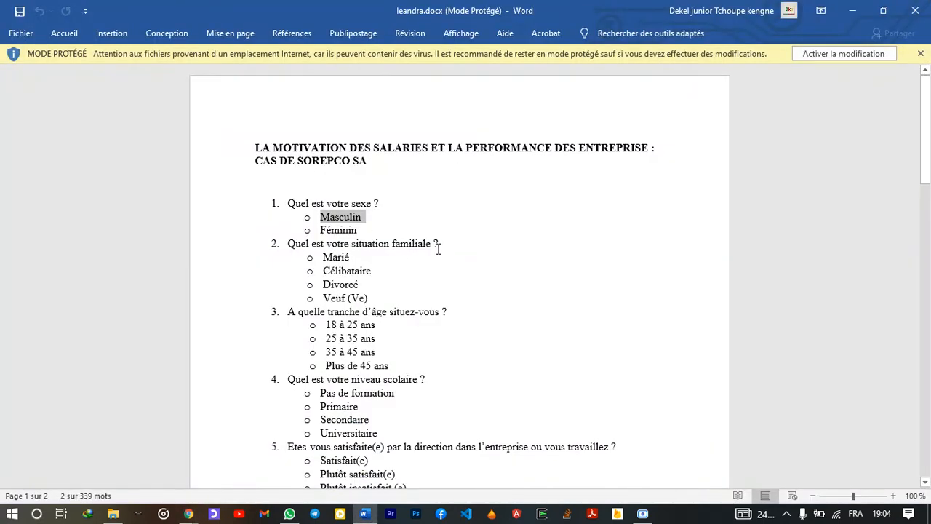
pyautogui.moveTo(439, 249); pyautogui.dragTo(289, 248)
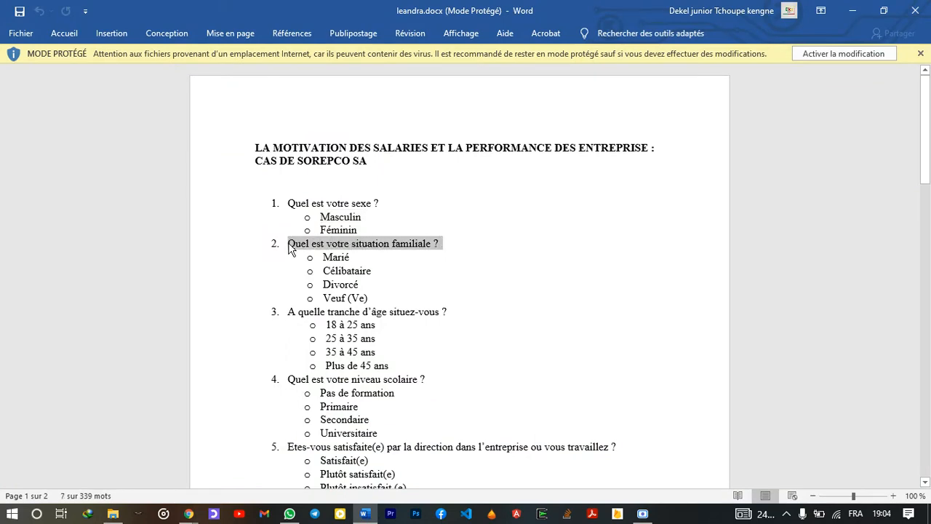
pyautogui.hotkey('alt', 'Tab')
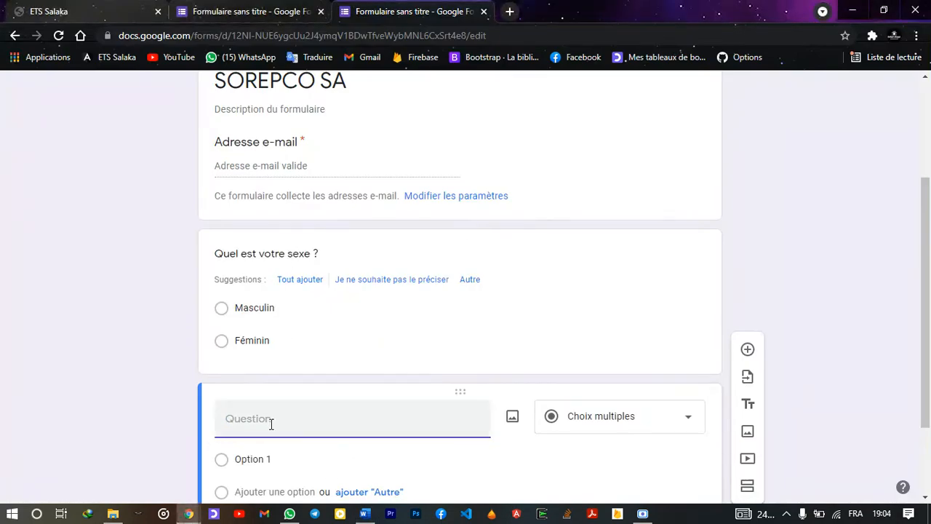
pyautogui.write('2.\tQuel est votre situation familiale ?')
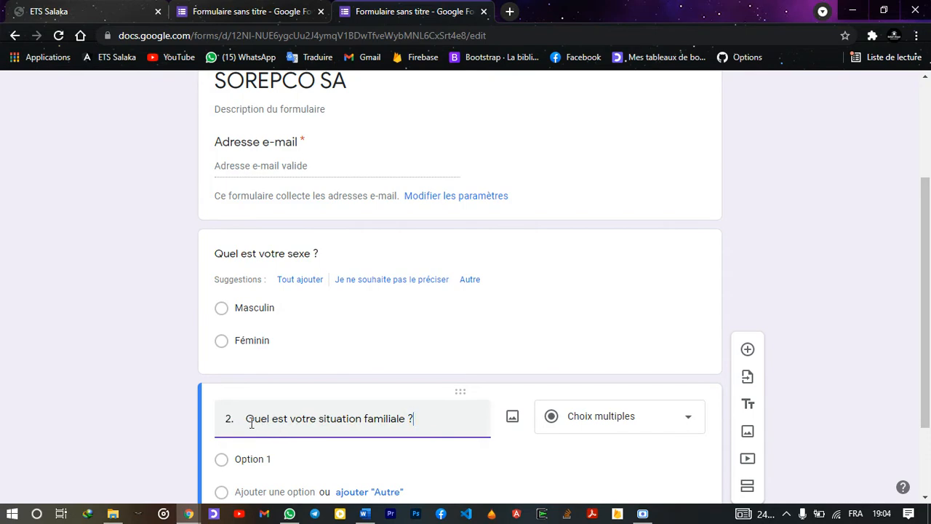
pyautogui.click(247, 420)
pyautogui.press('BackSpace')
pyautogui.press('BackSpace')
pyautogui.press('BackSpace')
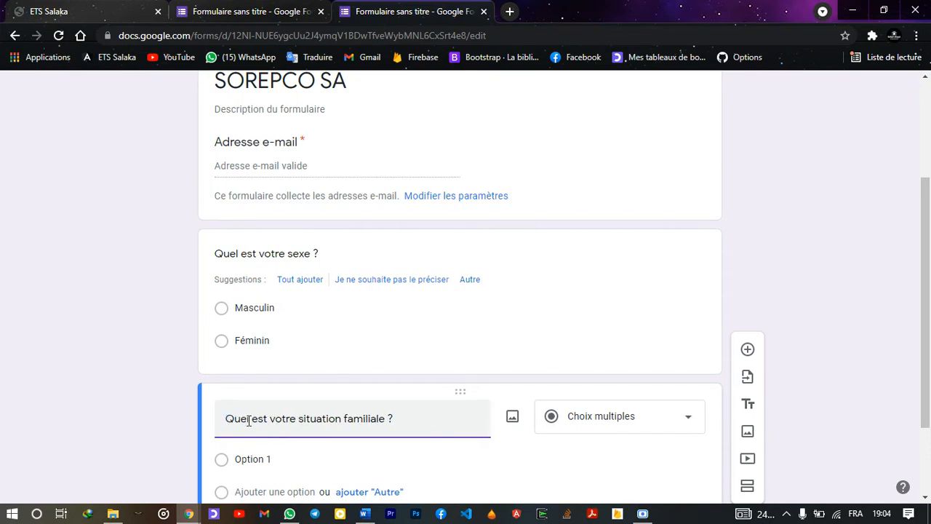
# Add Marié and Célibataire from Word as the first two options, deleting stray characters
pyautogui.hotkey('alt', 'Tab')
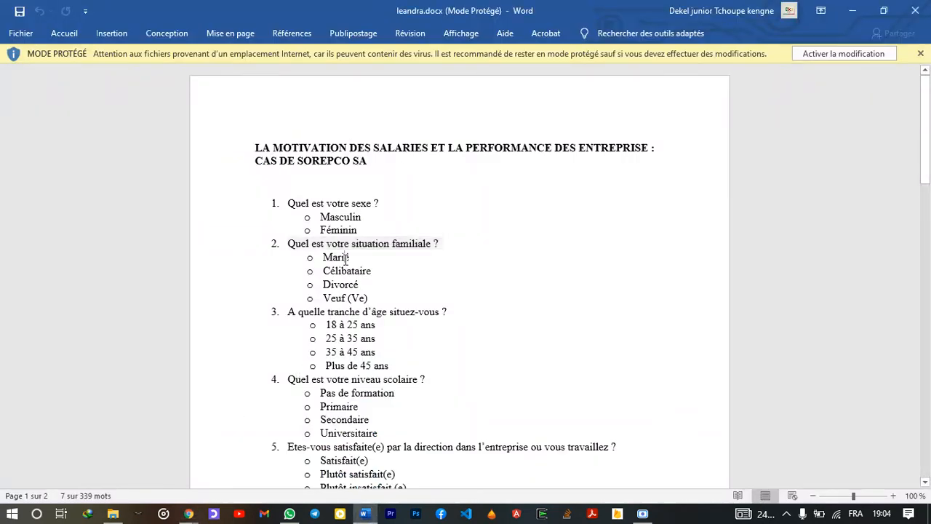
pyautogui.doubleClick(346, 257)
pyautogui.hotkey('ctrl', 'c')
pyautogui.hotkey('alt', 'Tab')
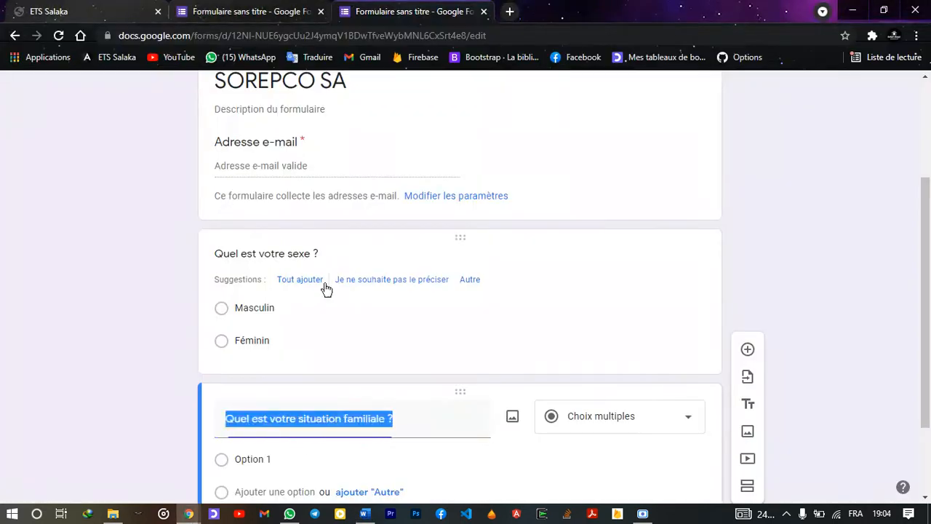
pyautogui.click(269, 454)
pyautogui.write('o')
pyautogui.hotkey('ctrl', 'v')
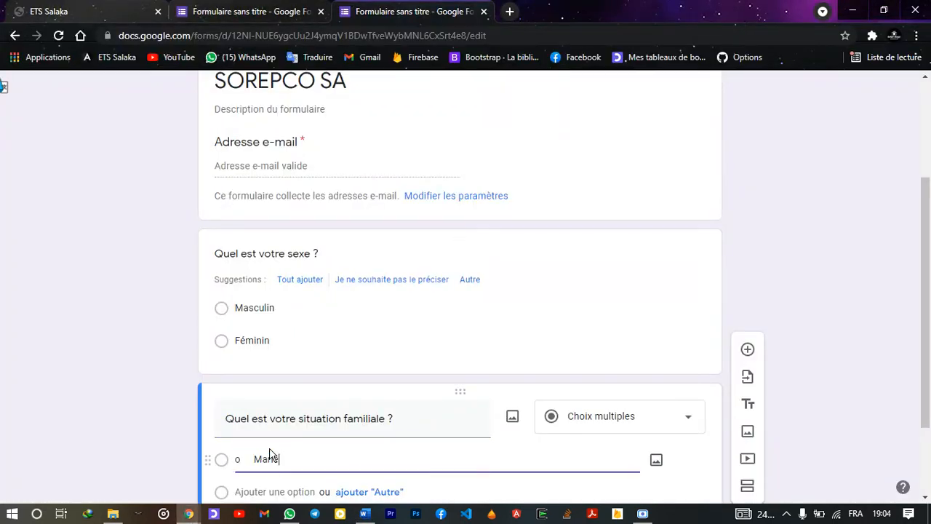
pyautogui.press('BackSpace')
pyautogui.hotkey('alt', 'Tab')
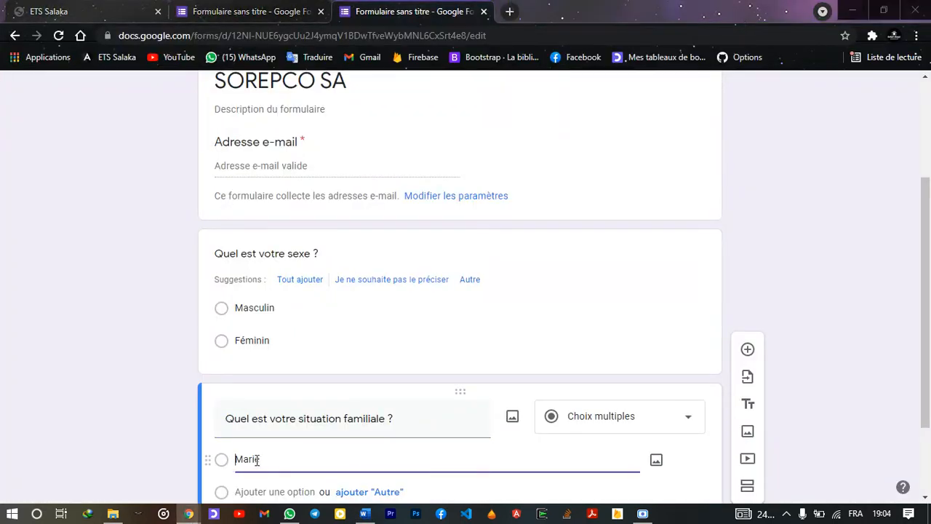
pyautogui.doubleClick(327, 271)
pyautogui.hotkey('ctrl', 'c')
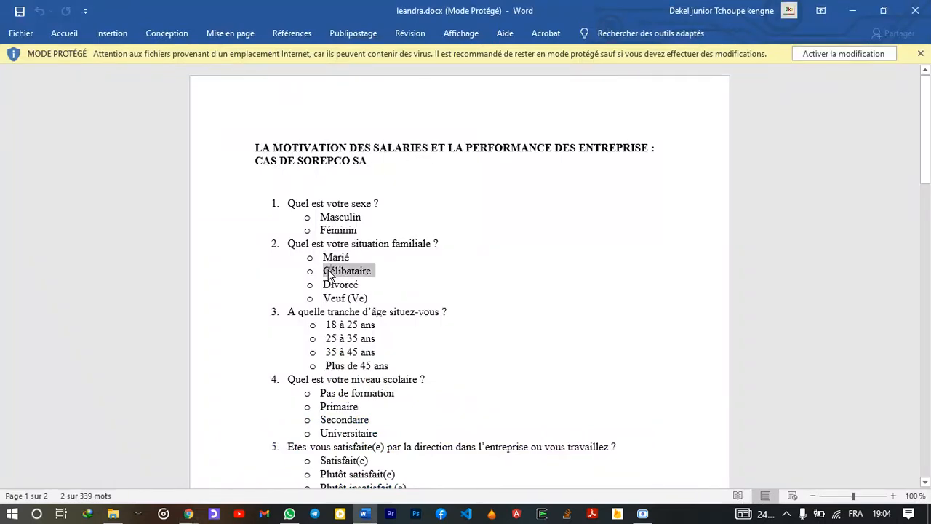
pyautogui.hotkey('alt', 'Tab')
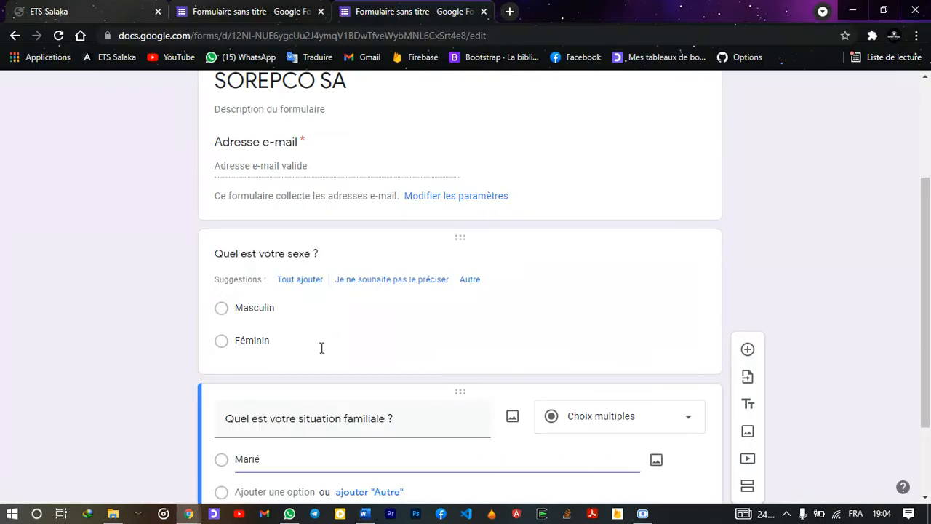
pyautogui.scroll(-2, 323, 347)
pyautogui.click(280, 380)
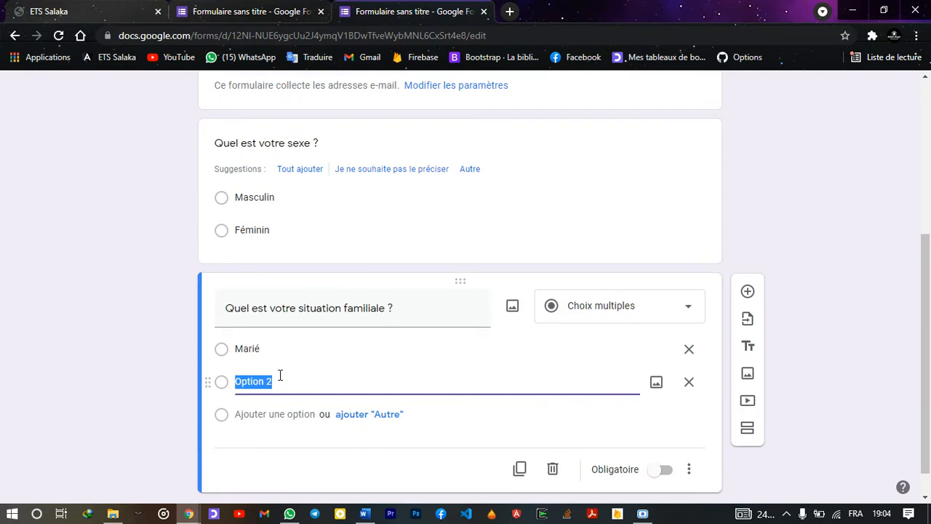
pyautogui.write('o')
pyautogui.hotkey('ctrl', 'v')
pyautogui.click(239, 382)
pyautogui.press('BackSpace')
# Add Divorcé and Veuf (Ve) as the third and fourth options, removing leftover bullets
pyautogui.hotkey('alt', 'Tab')
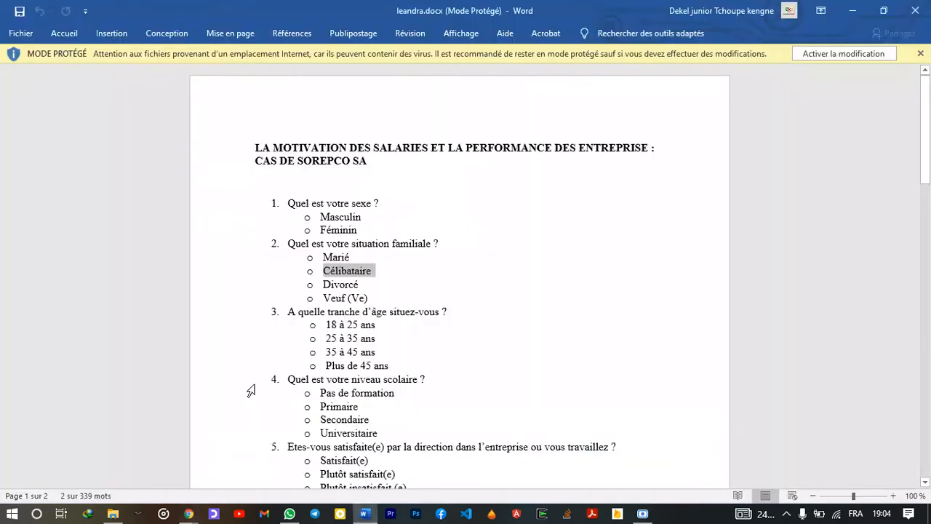
pyautogui.click(331, 284)
pyautogui.doubleClick(331, 285)
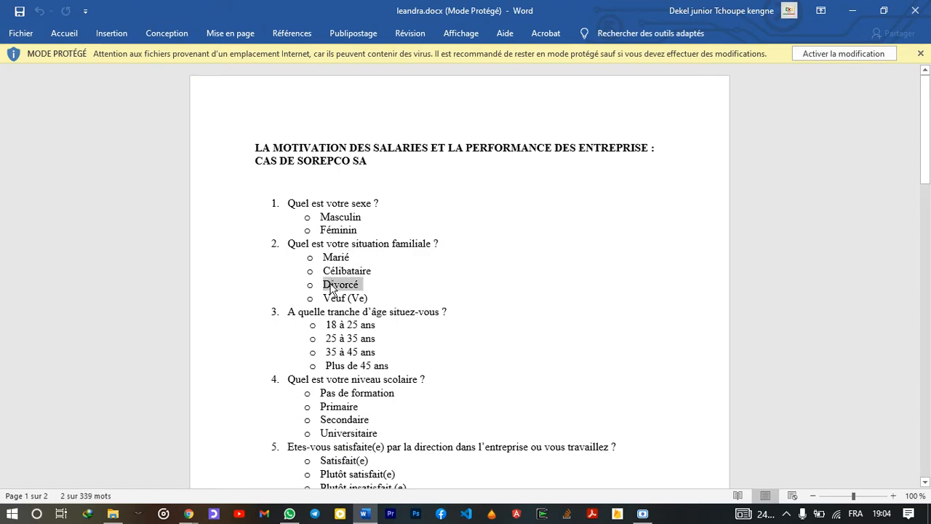
pyautogui.hotkey('alt', 'Tab')
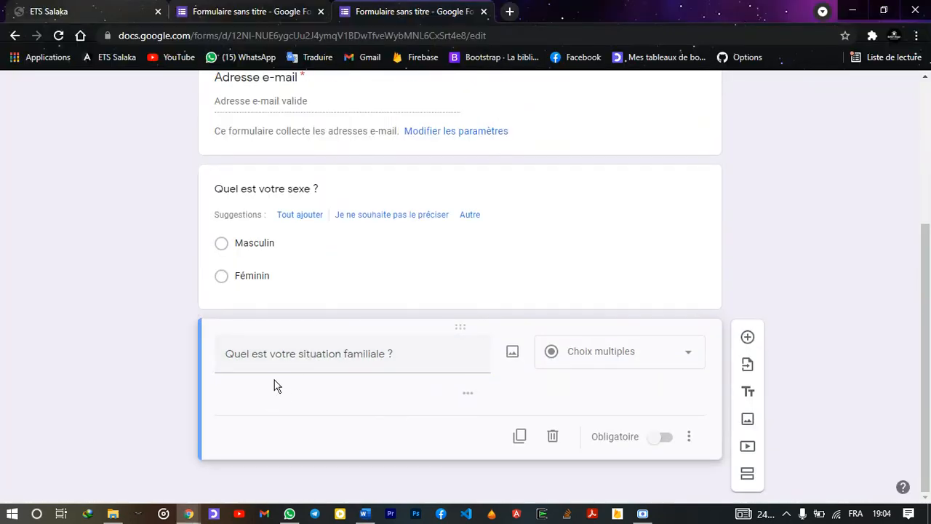
pyautogui.moveTo(304, 328)
pyautogui.mouseDown()
pyautogui.moveTo(313, 285)
pyautogui.moveTo(298, 326)
pyautogui.mouseUp()
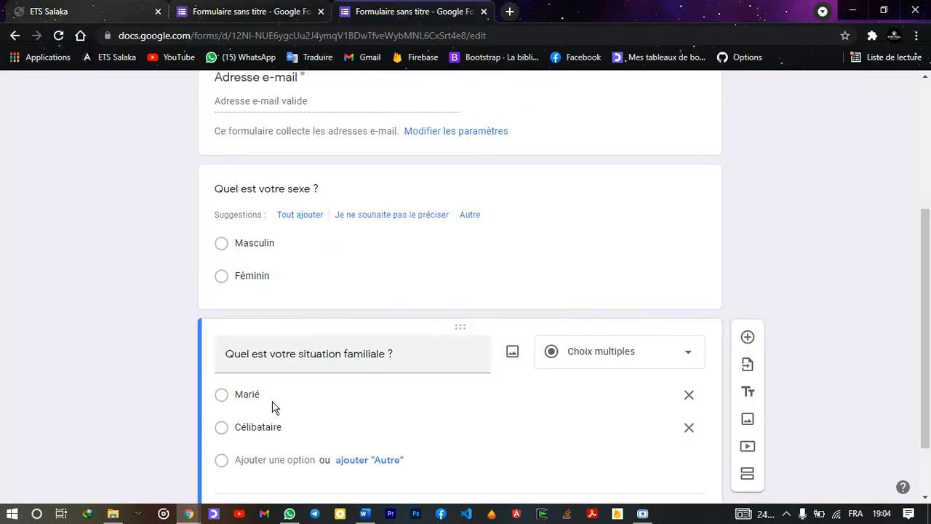
pyautogui.click(260, 461)
pyautogui.write('o    Divorcé')
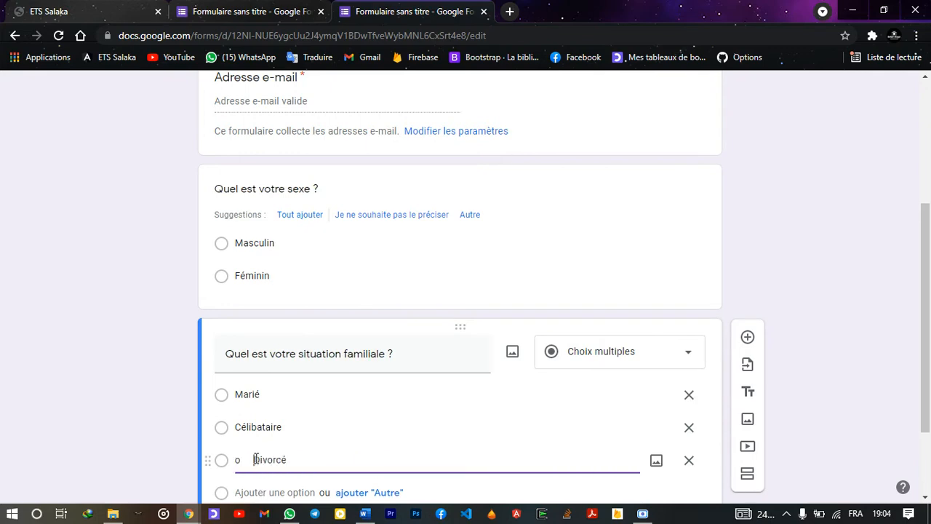
pyautogui.press('BackSpace')
pyautogui.press('BackSpace')
pyautogui.press('BackSpace')
pyautogui.press('BackSpace')
pyautogui.press('BackSpace')
pyautogui.hotkey('alt', 'Tab')
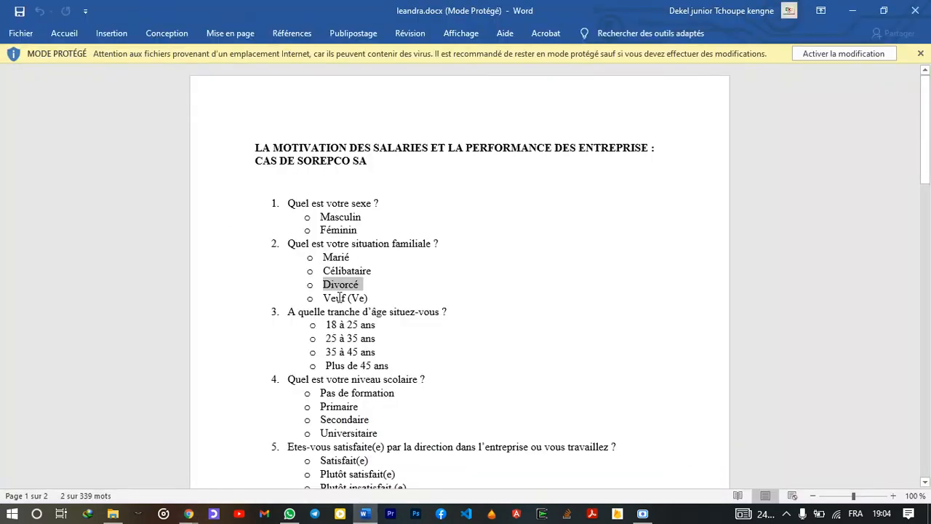
pyautogui.moveTo(325, 298); pyautogui.dragTo(373, 299)
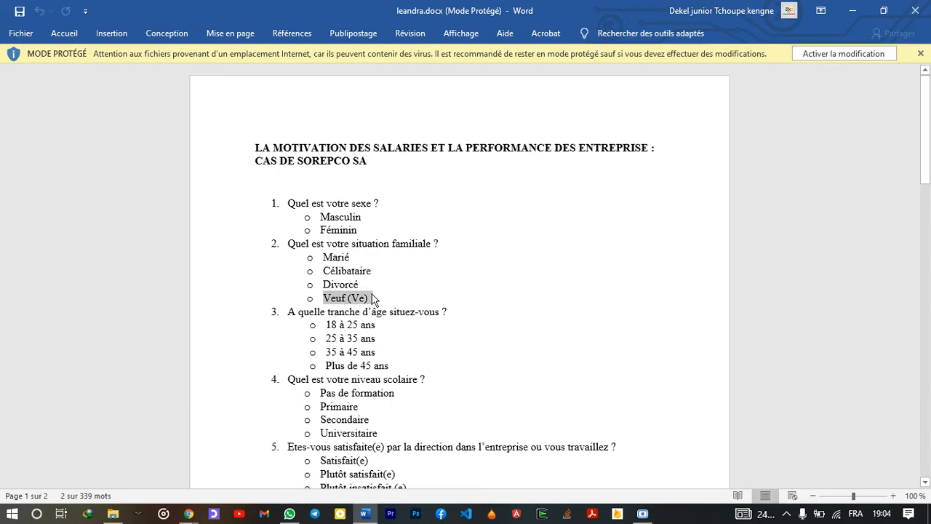
pyautogui.hotkey('alt', 'Tab')
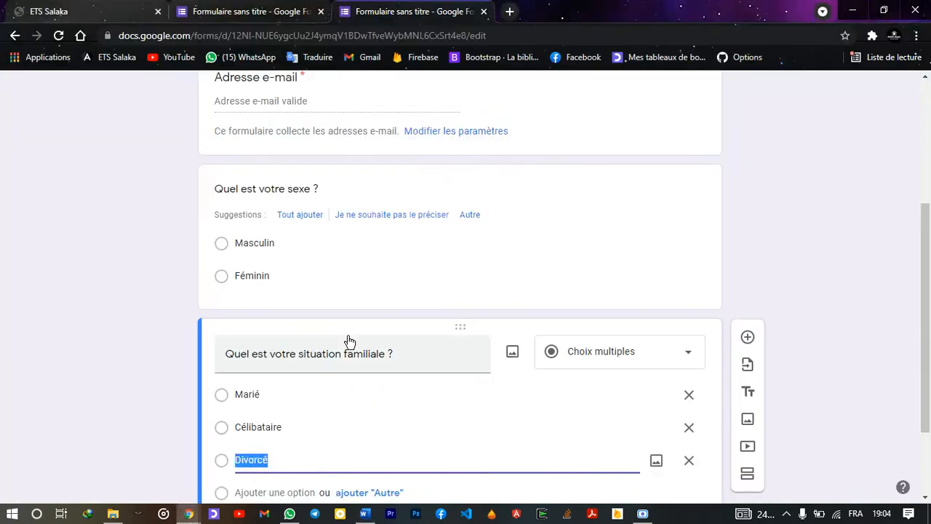
pyautogui.scroll(-1, 270, 459)
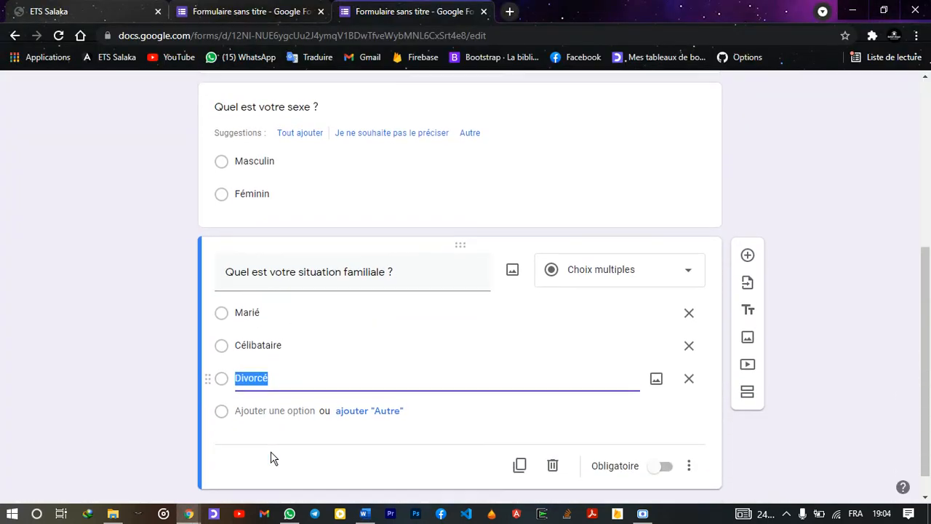
pyautogui.click(284, 408)
pyautogui.write('o\tVeuf (Ve)')
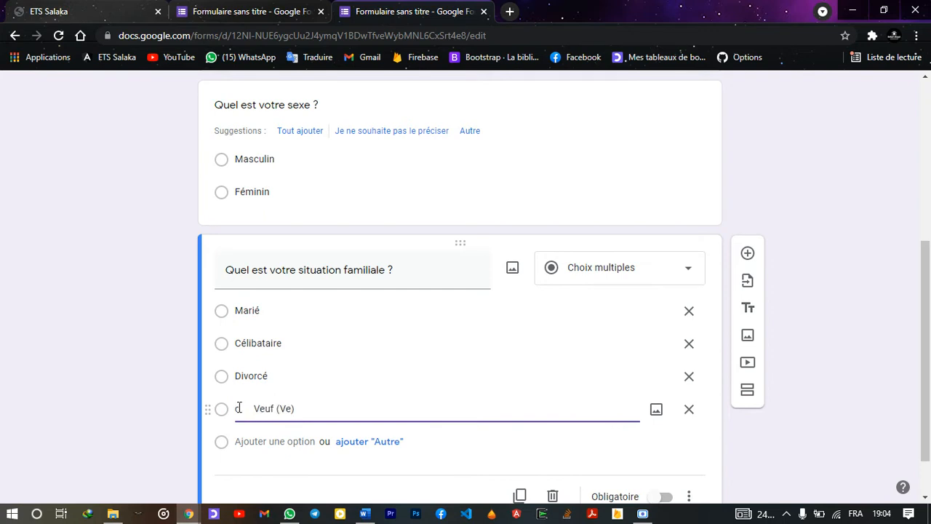
pyautogui.click(253, 410)
pyautogui.press('BackSpace')
pyautogui.press('BackSpace')
pyautogui.click(160, 382)
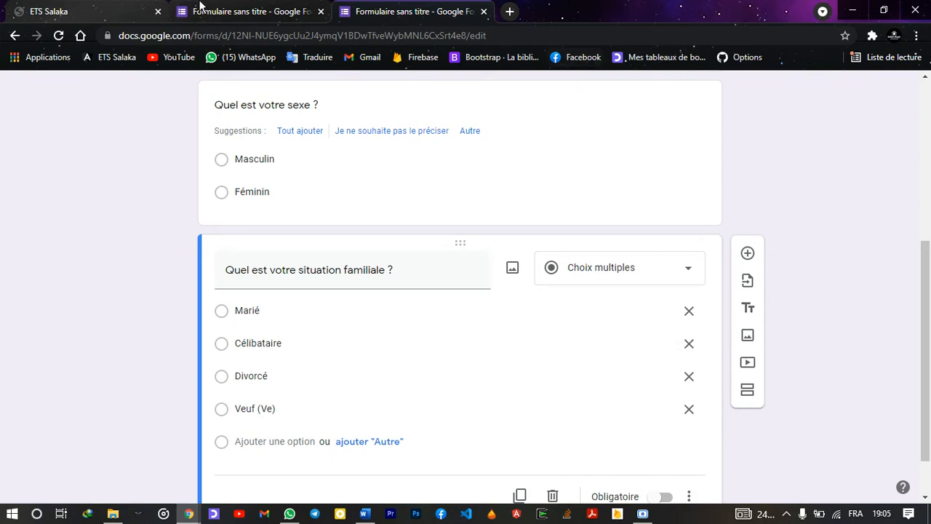
pyautogui.click(201, 6)
pyautogui.scroll(-2, 163, 277)
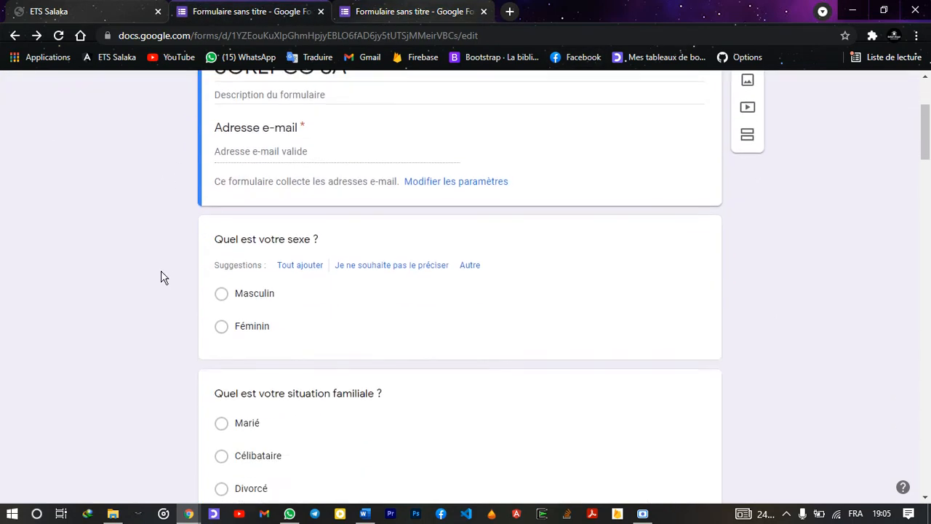
pyautogui.scroll(-10, 163, 277)
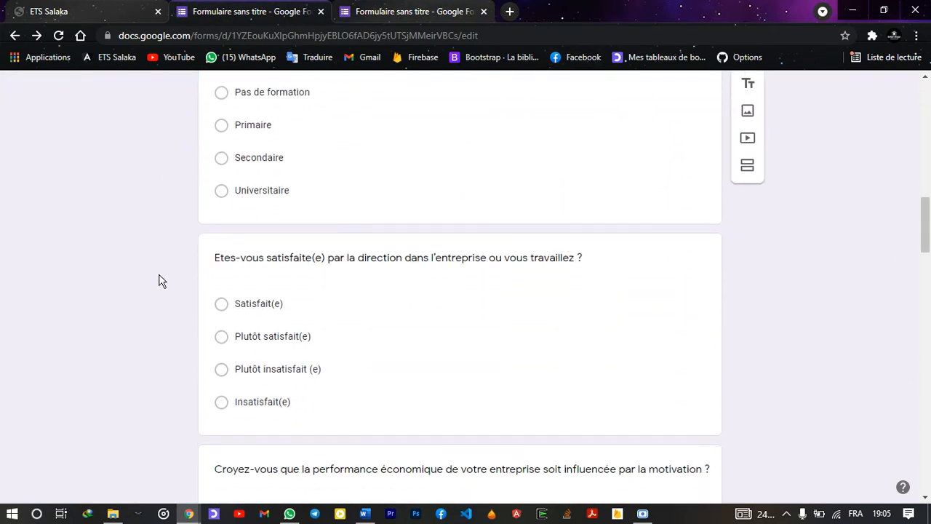
pyautogui.scroll(-2, 160, 282)
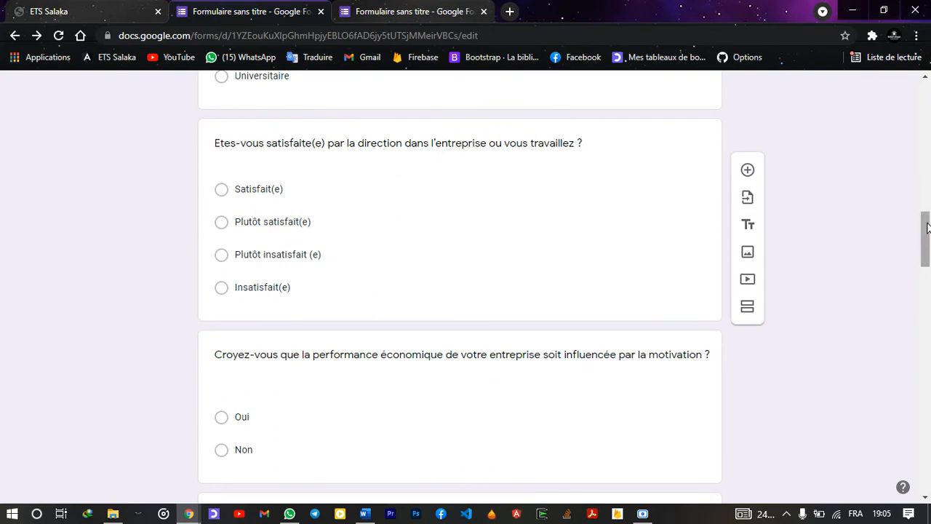
pyautogui.moveTo(927, 228); pyautogui.dragTo(926, 89)
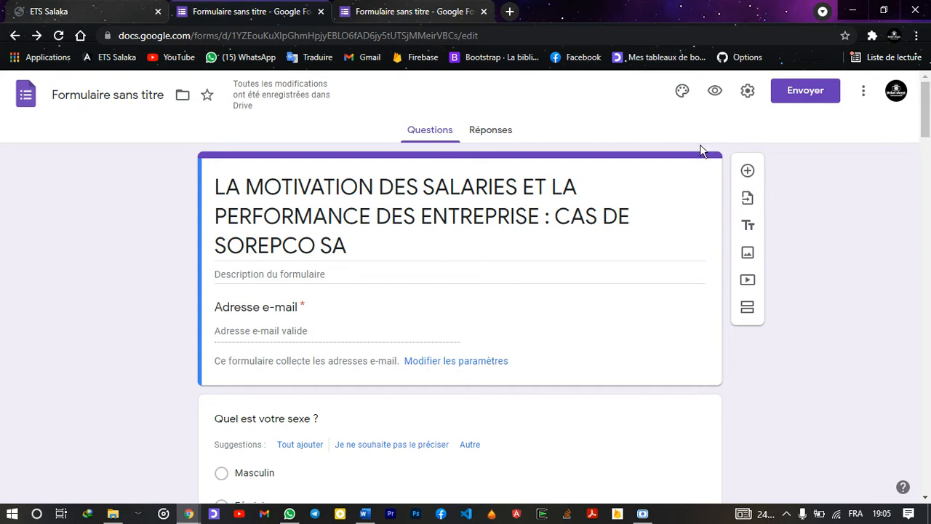
pyautogui.click(335, 273)
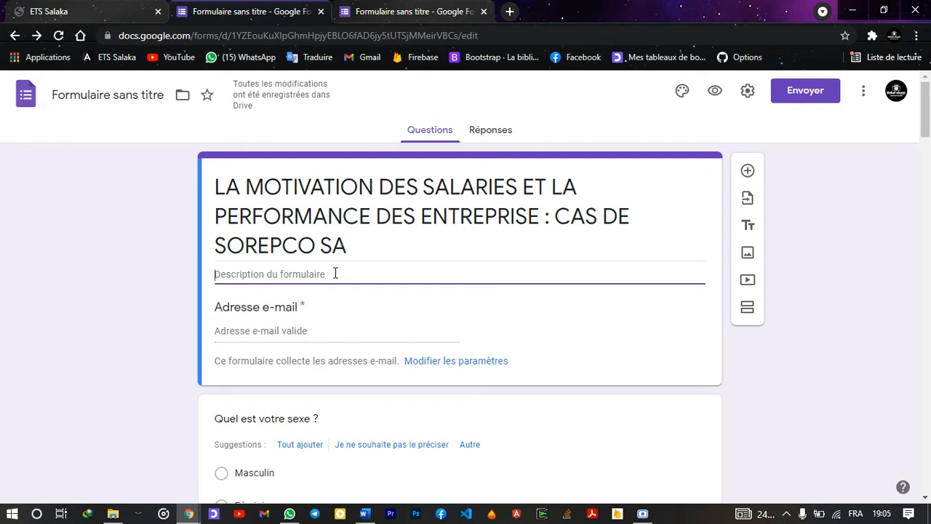
pyautogui.write('bonjou')
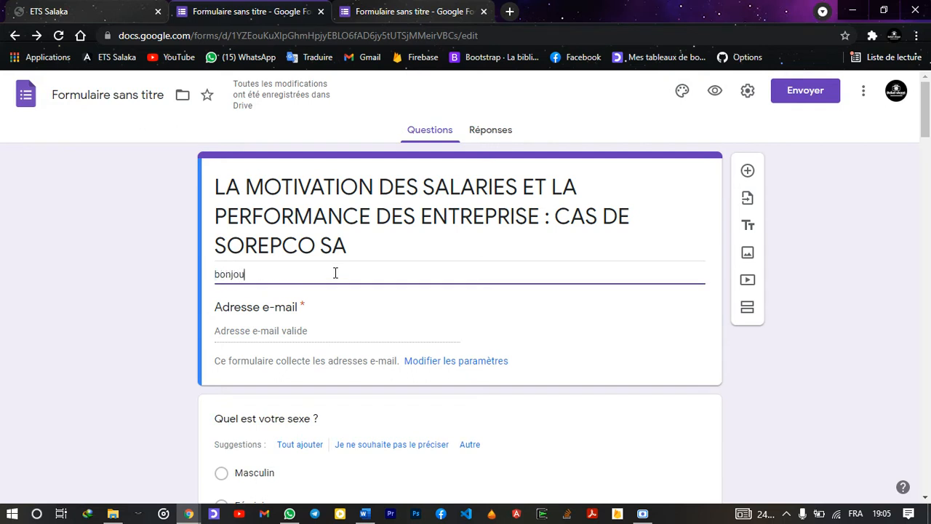
pyautogui.write('r ')
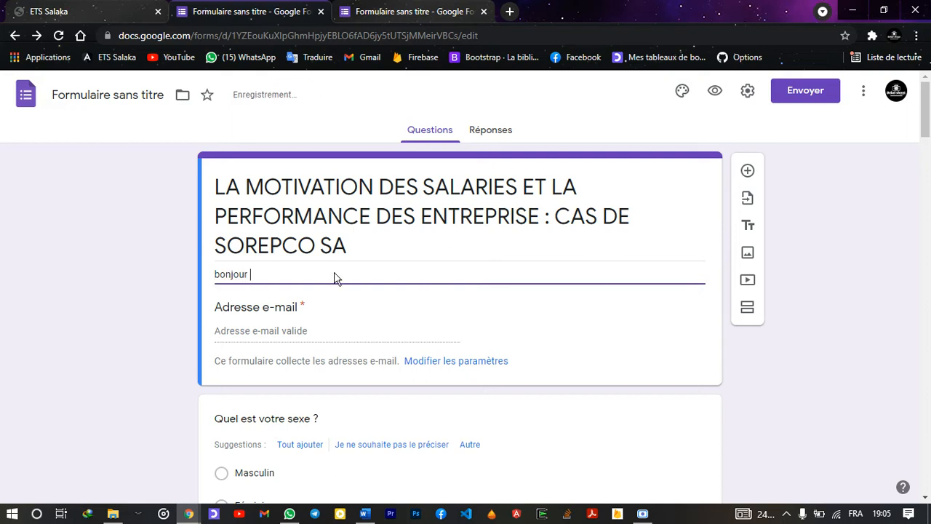
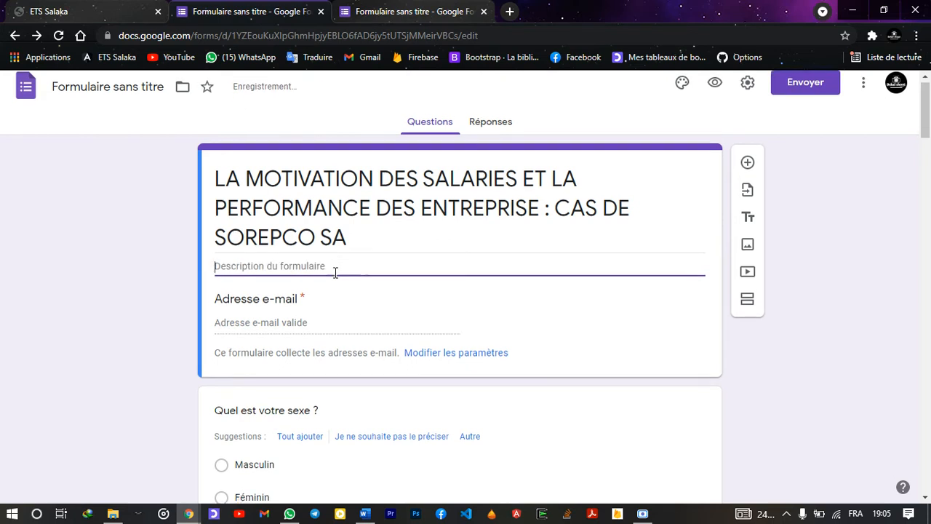
pyautogui.scroll(-6, 333, 275)
pyautogui.scroll(6, 331, 272)
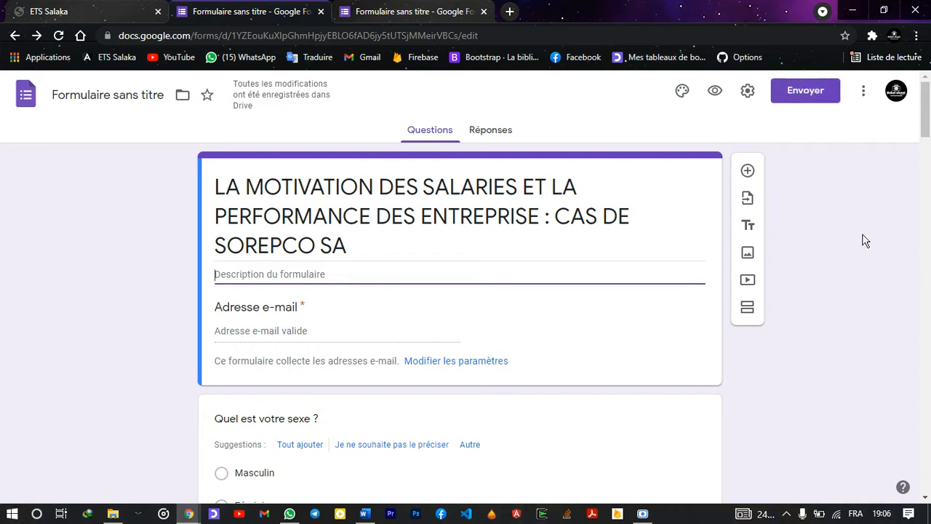
# Copy the form's respondent link from the link tab of the Envoyer le formulaire dialog
pyautogui.click(813, 97)
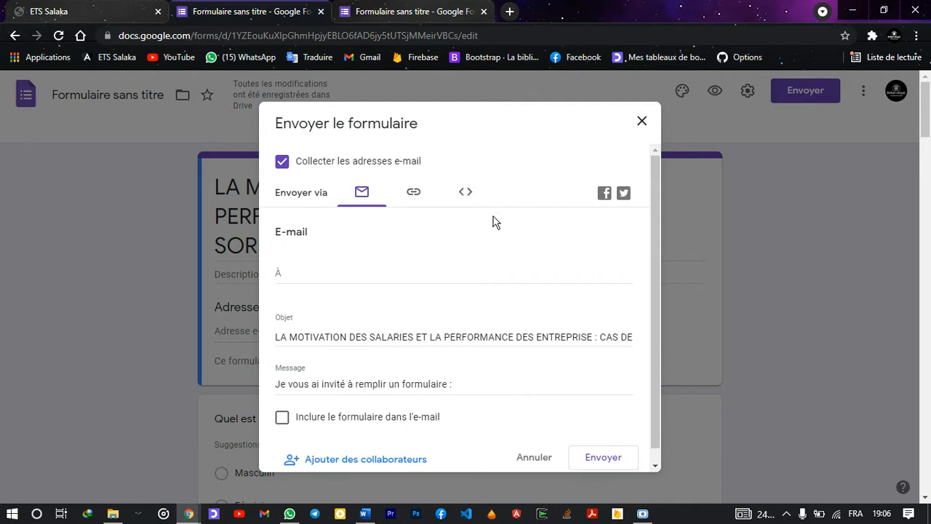
pyautogui.click(422, 274)
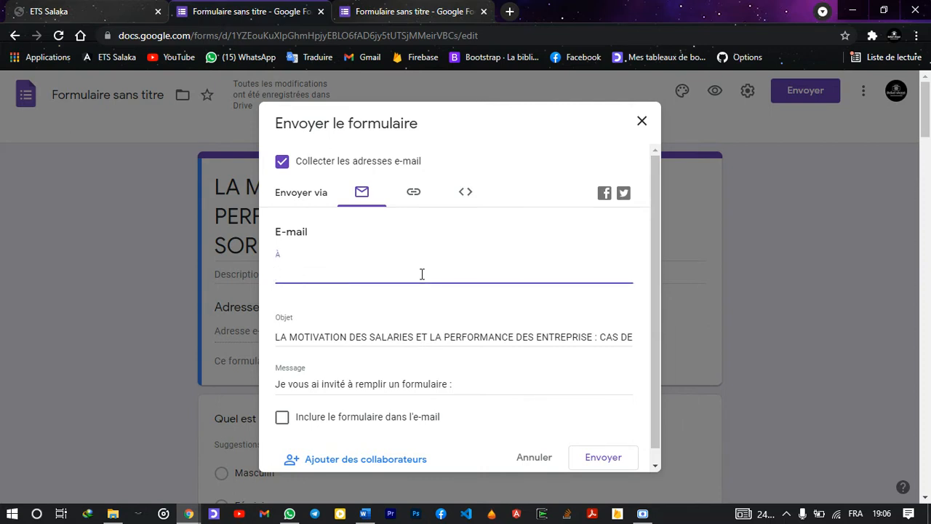
pyautogui.click(413, 193)
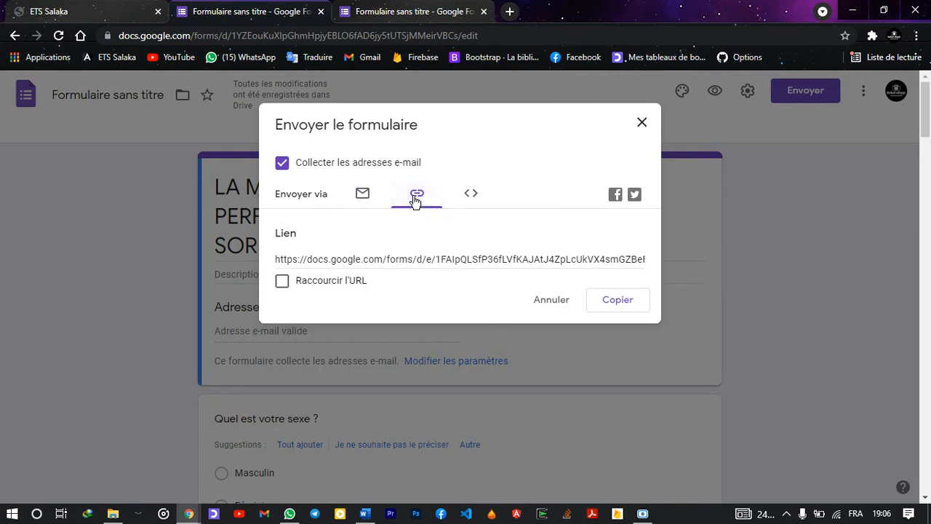
pyautogui.click(632, 309)
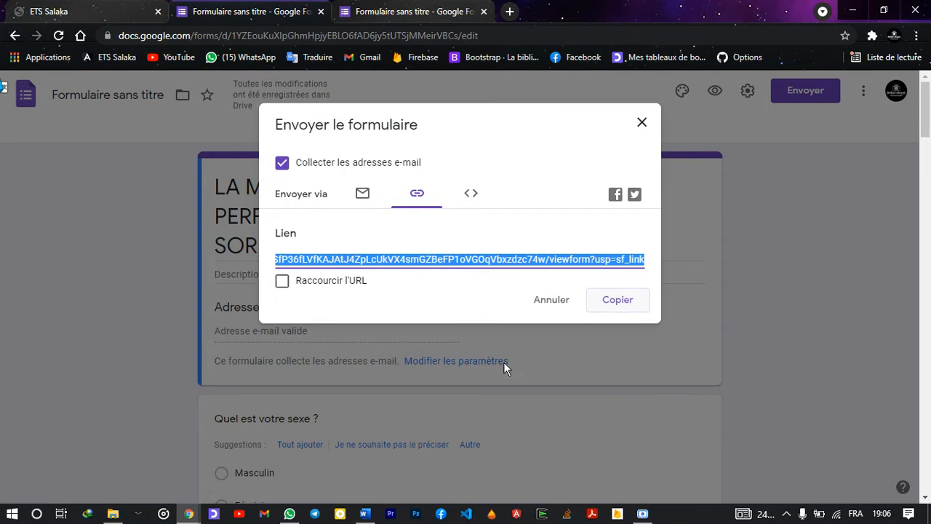
# Send the copied form link to a contact in WhatsApp and open the sent link in Chrome
pyautogui.click(290, 513)
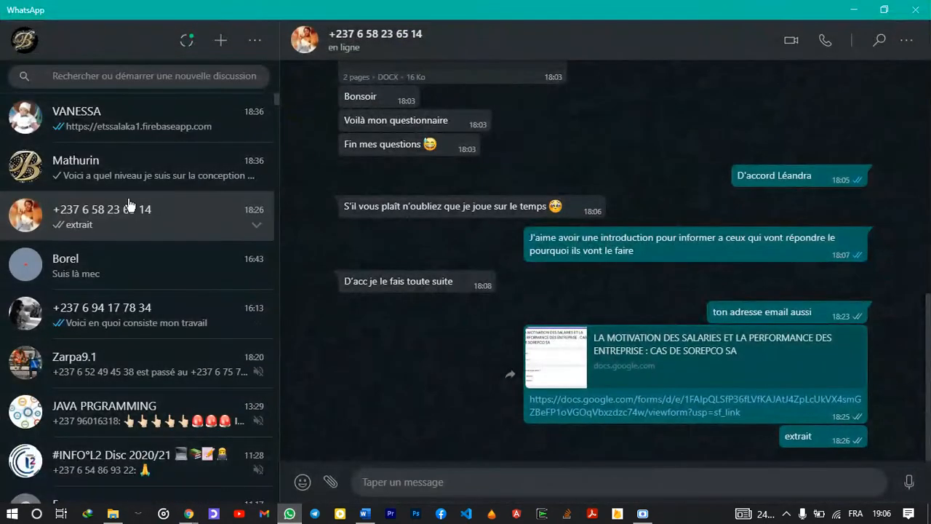
pyautogui.scroll(-5, 120, 278)
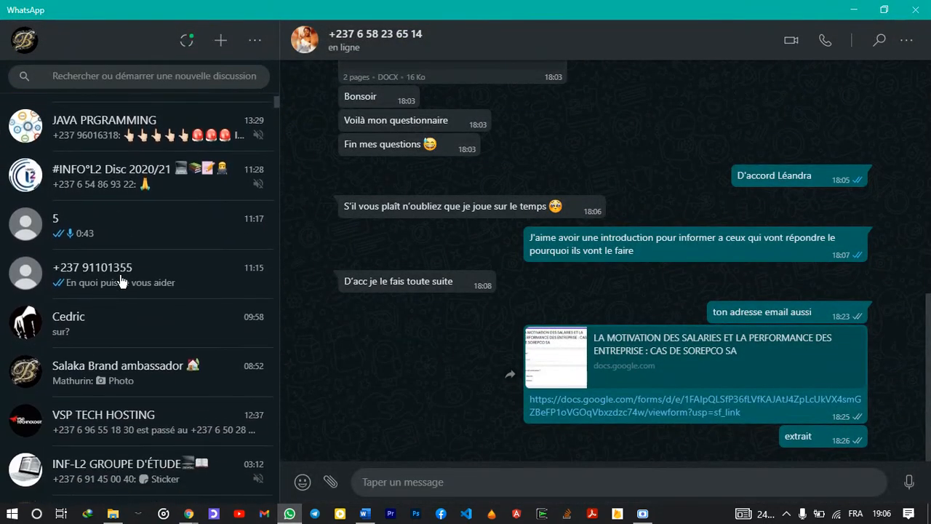
pyautogui.scroll(-7, 116, 343)
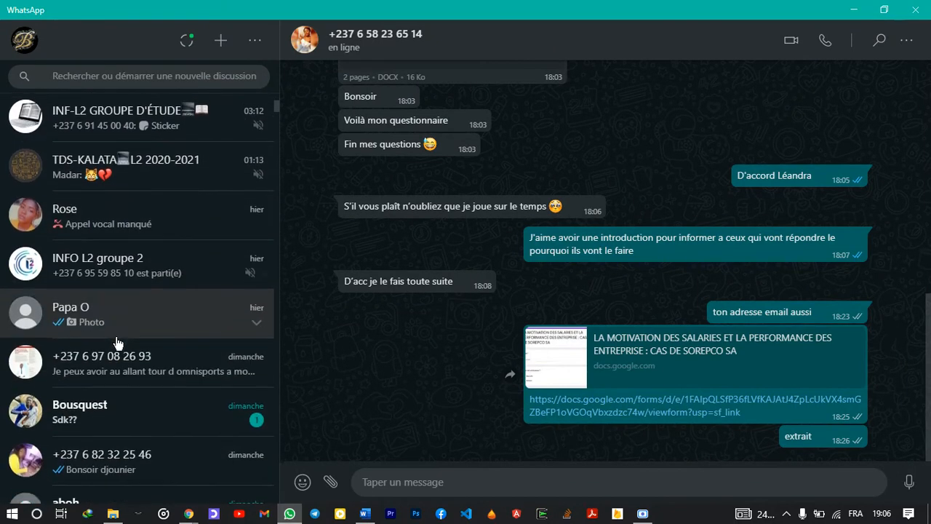
pyautogui.scroll(-6, 117, 343)
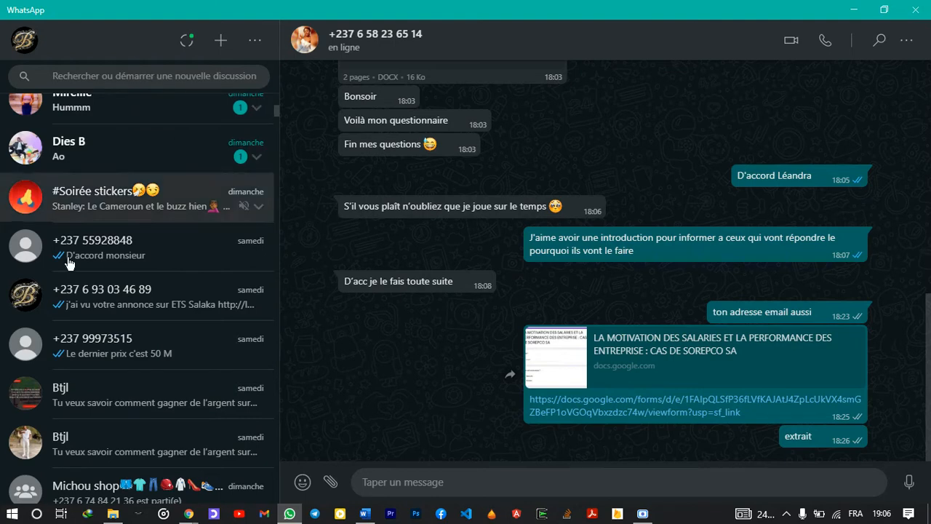
pyautogui.click(84, 290)
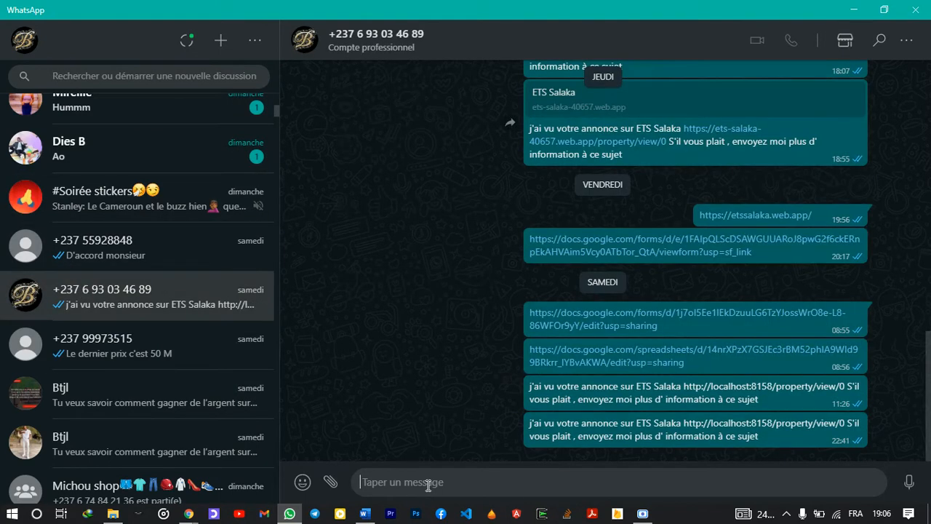
pyautogui.write('https://docs.google.com/forms/d/e/1FAIpQLSfP36fLVfKAJatJ4ZpLcUkVX4smGZBeFP1oVGOqVbxzdzc74w/viewform?usp=sf_link')
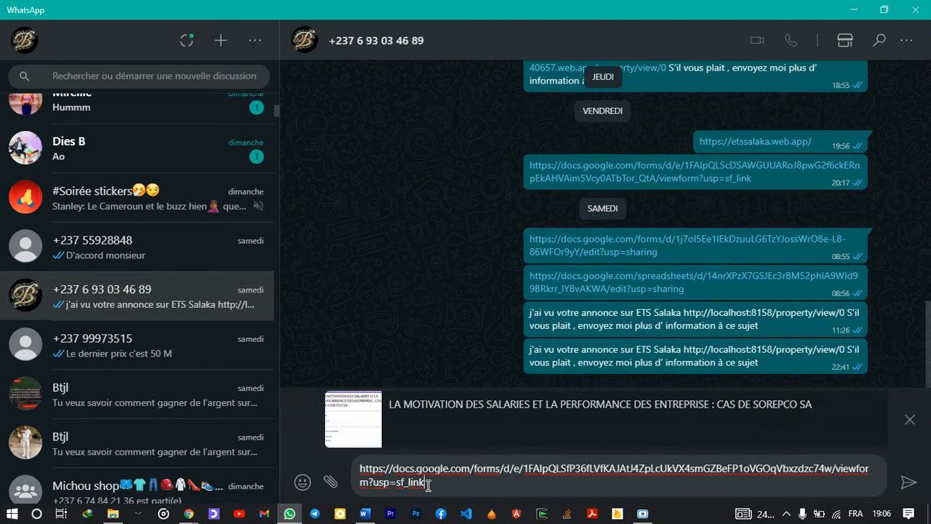
pyautogui.press('Return')
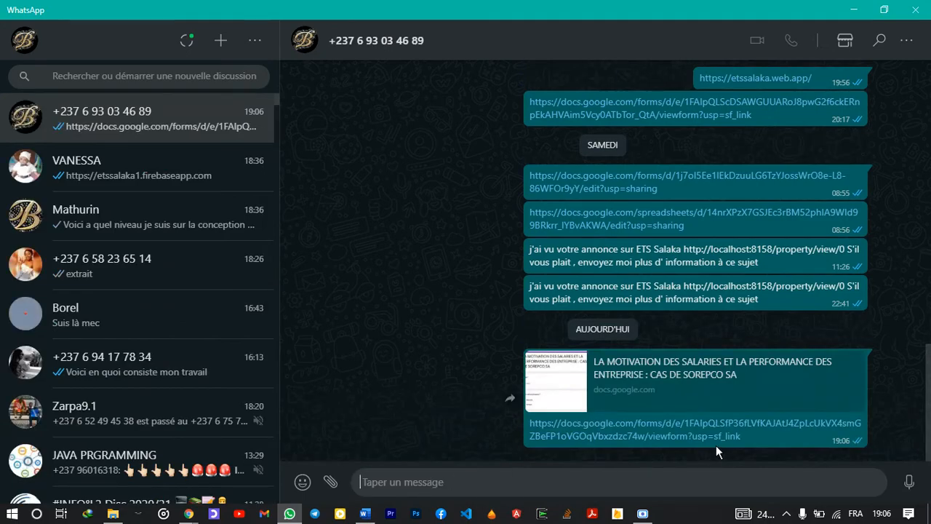
pyautogui.click(704, 436)
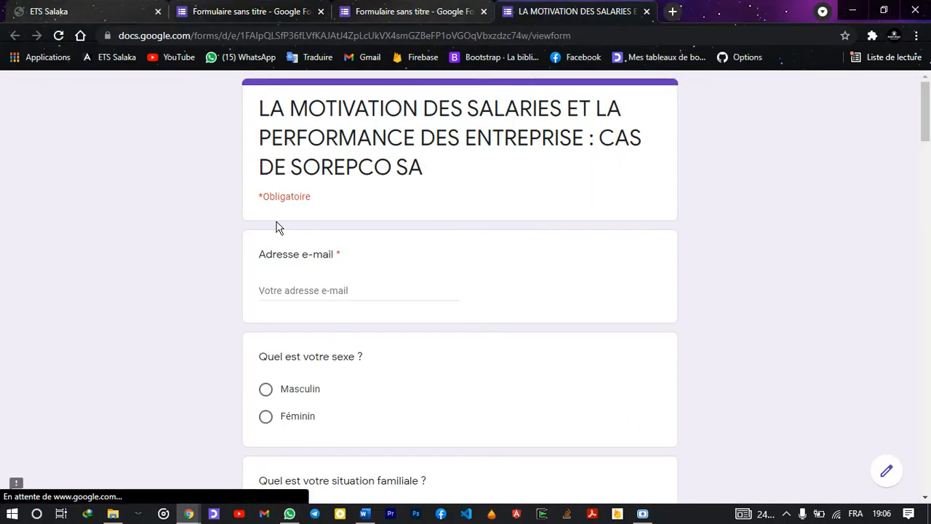
# Answer Masculin, Marié, 18 à 25 ans, Pas de formation and Satisfait(e) on the first five questions
pyautogui.scroll(-1, 290, 299)
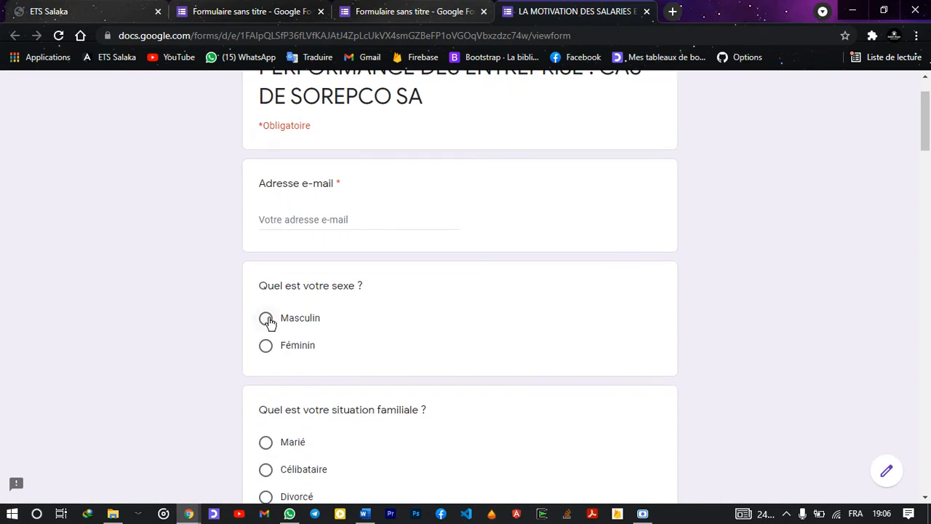
pyautogui.scroll(1, 269, 322)
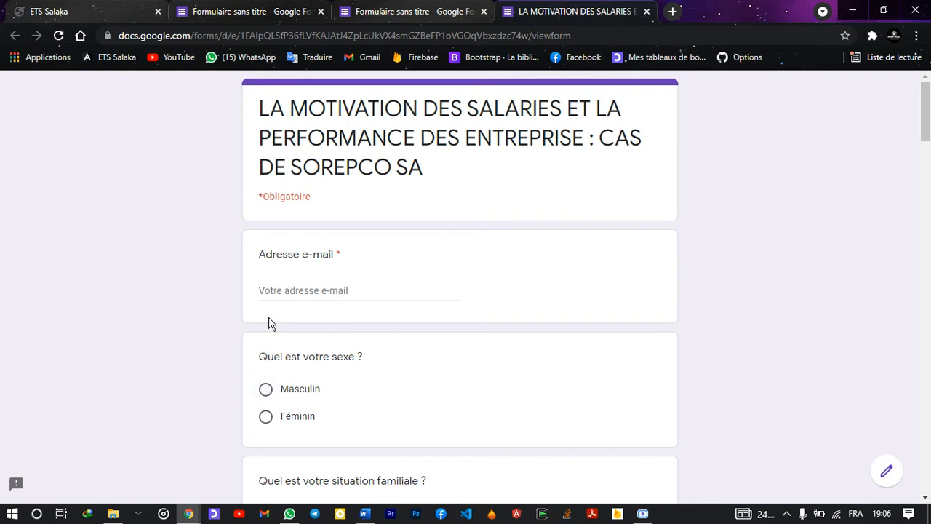
pyautogui.click(267, 388)
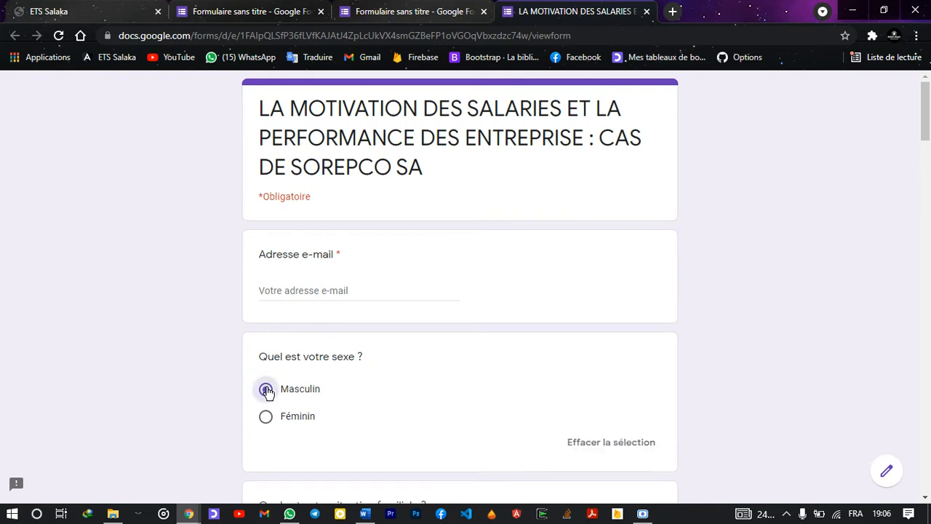
pyautogui.scroll(-2, 266, 388)
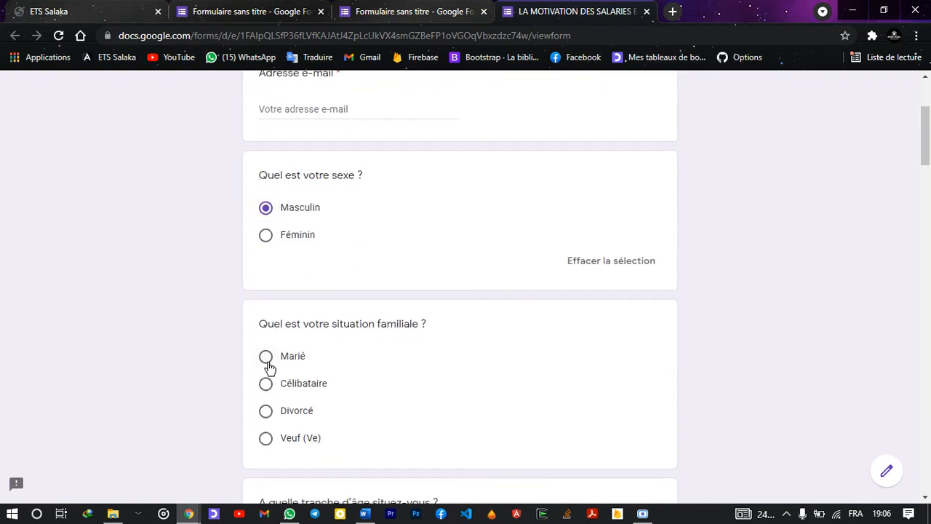
pyautogui.click(266, 360)
pyautogui.scroll(-2, 266, 363)
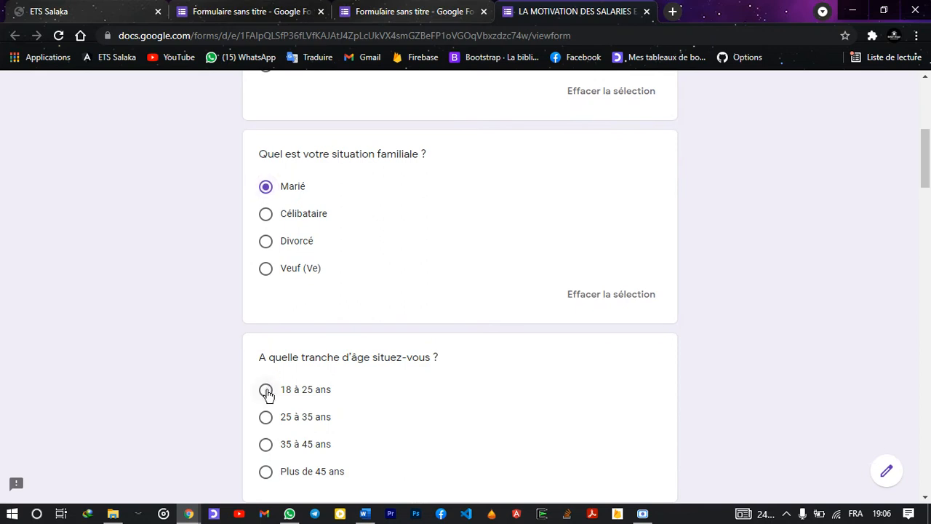
pyautogui.click(266, 391)
pyautogui.scroll(-2, 268, 391)
pyautogui.click(267, 390)
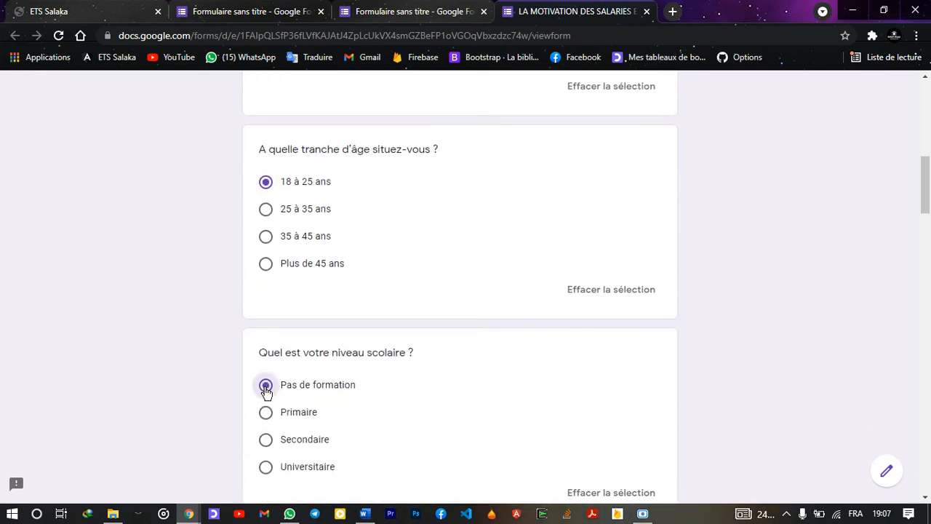
pyautogui.scroll(-2, 268, 391)
pyautogui.click(266, 386)
# Answer Oui, Oui, Chaque fois and Oui to the performance, superior, opinion and pay questions
pyautogui.scroll(-2, 268, 387)
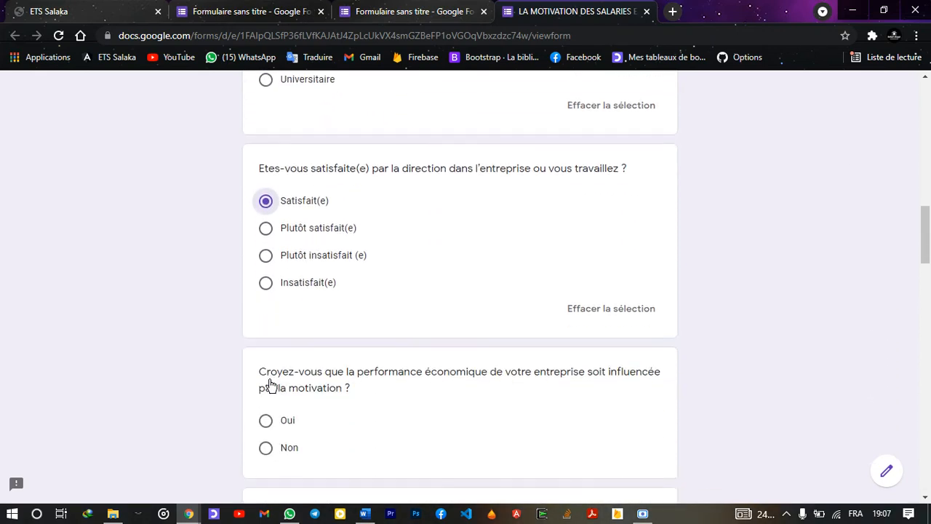
pyautogui.click(266, 421)
pyautogui.scroll(-2, 266, 424)
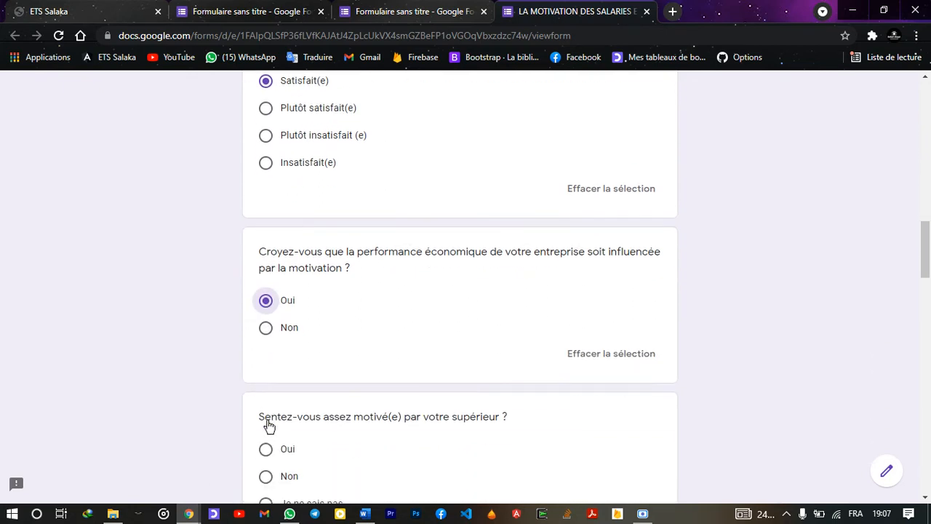
pyautogui.click(266, 449)
pyautogui.scroll(-3, 268, 436)
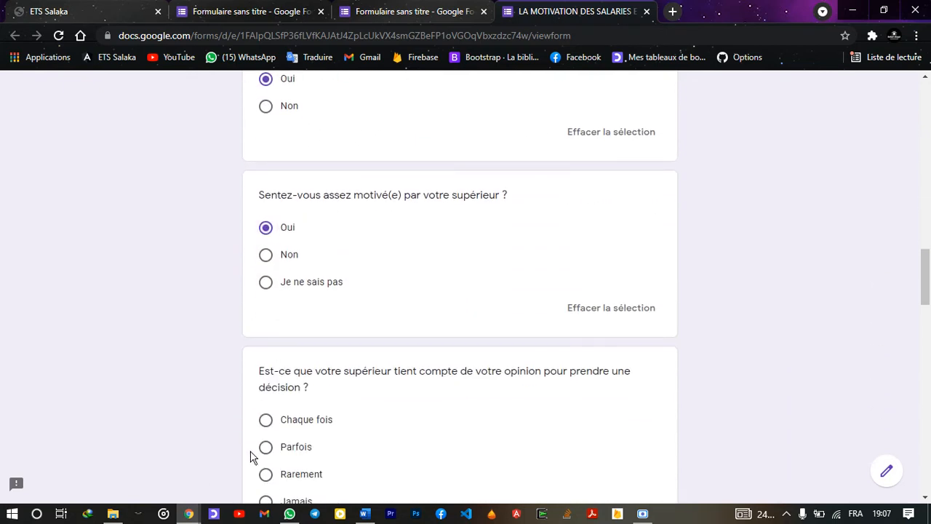
pyautogui.click(266, 421)
pyautogui.scroll(-1, 268, 424)
pyautogui.scroll(-2, 269, 426)
pyautogui.click(267, 423)
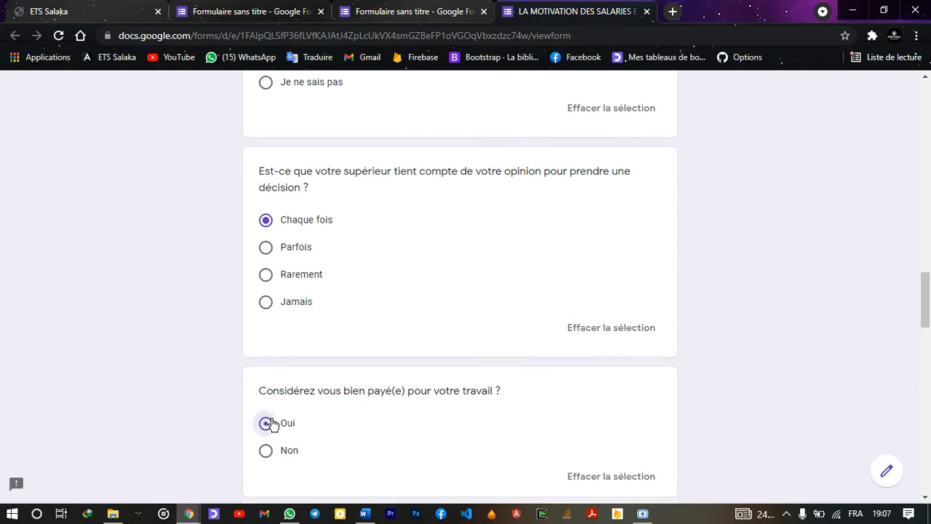
# Choose Les conditions de travail and L'immobilisme, Oui to the next four questions, and type RAS
pyautogui.scroll(-4, 270, 424)
pyautogui.click(267, 300)
pyautogui.scroll(-3, 269, 305)
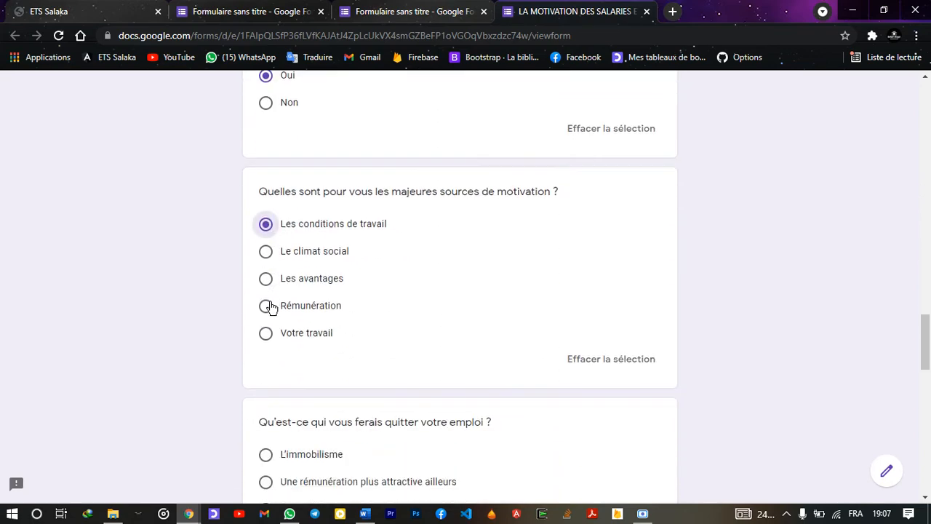
pyautogui.click(266, 344)
pyautogui.scroll(-3, 266, 346)
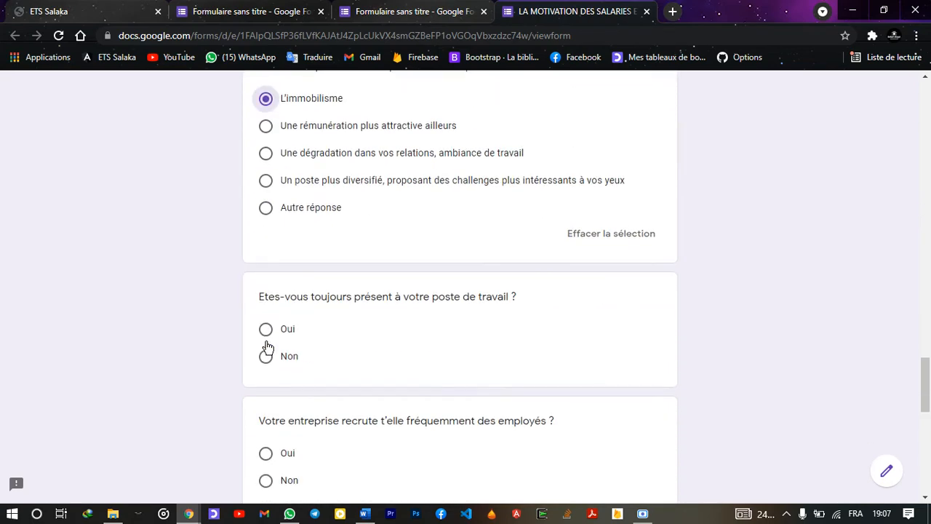
pyautogui.click(266, 331)
pyautogui.scroll(-2, 266, 334)
pyautogui.click(266, 332)
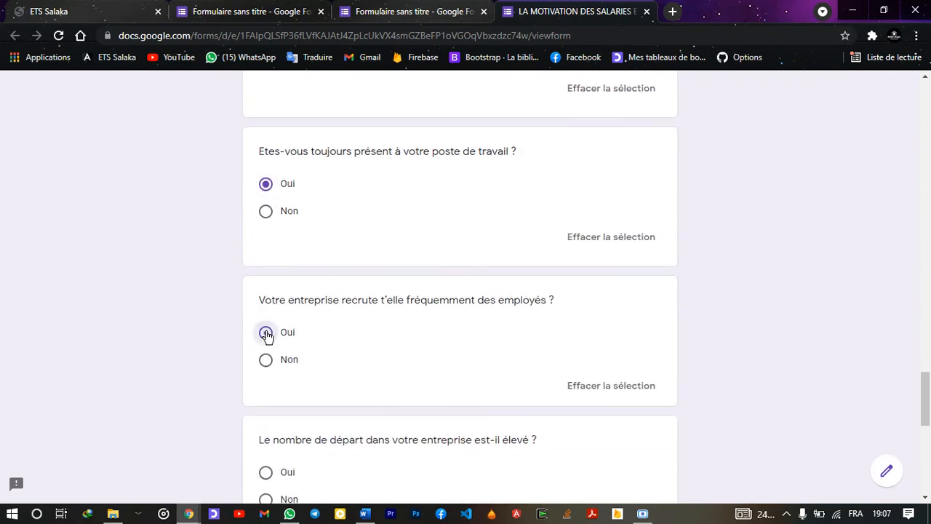
pyautogui.scroll(-2, 266, 333)
pyautogui.click(267, 333)
pyautogui.scroll(-3, 265, 333)
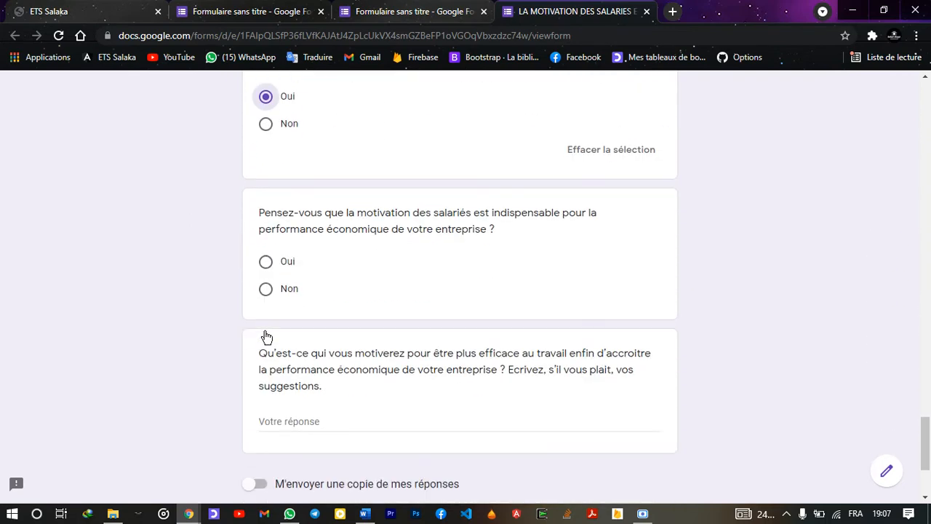
pyautogui.click(267, 264)
pyautogui.scroll(-2, 267, 269)
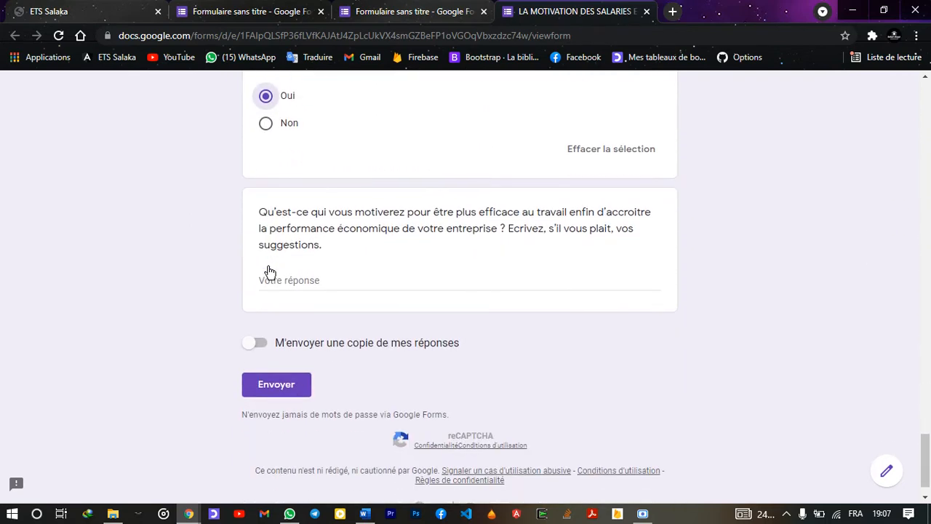
pyautogui.click(294, 283)
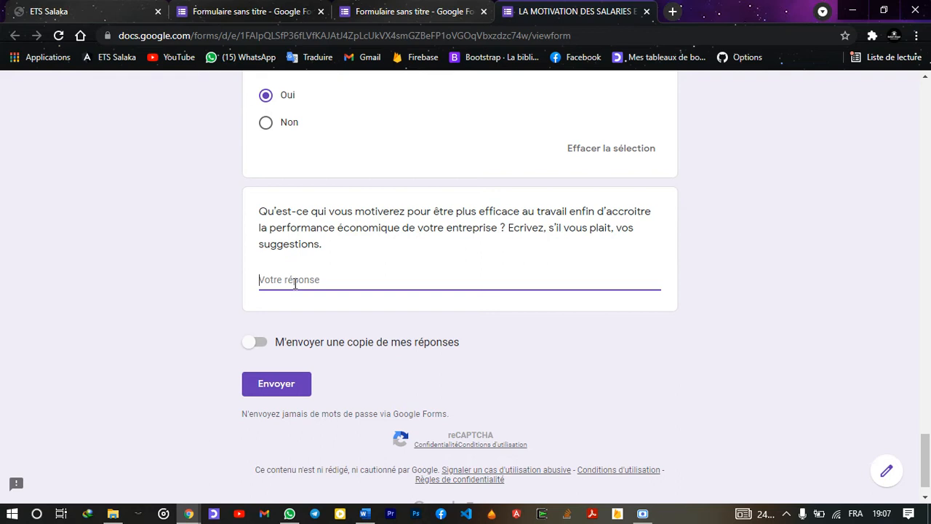
pyautogui.write('RAS')
# Fill the required e-mail field from the 'ju' autocomplete suggestion and submit the response
pyautogui.click(262, 383)
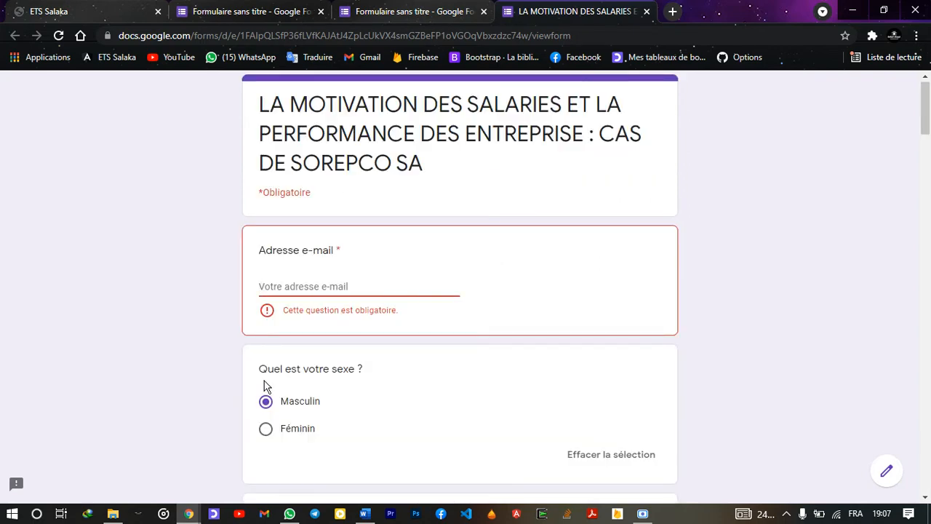
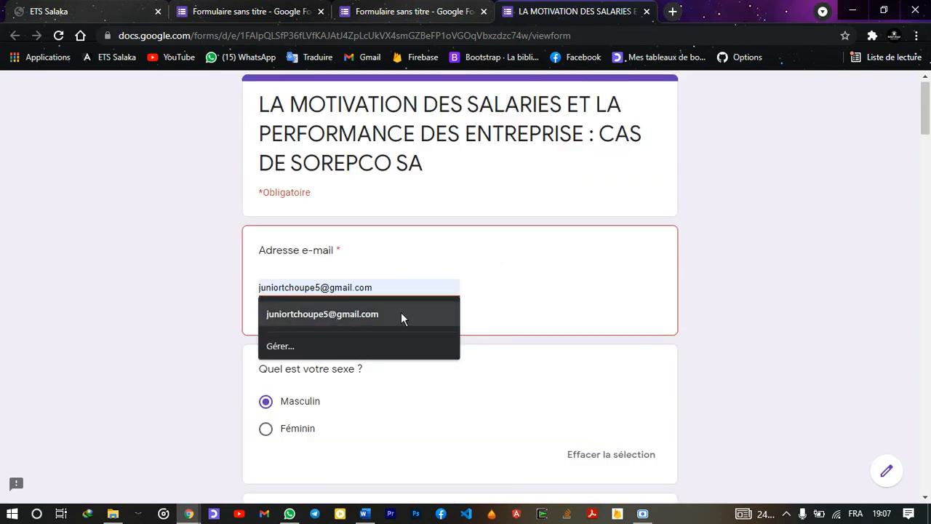
pyautogui.click(399, 312)
pyautogui.scroll(-15, 400, 316)
pyautogui.scroll(-3, 397, 321)
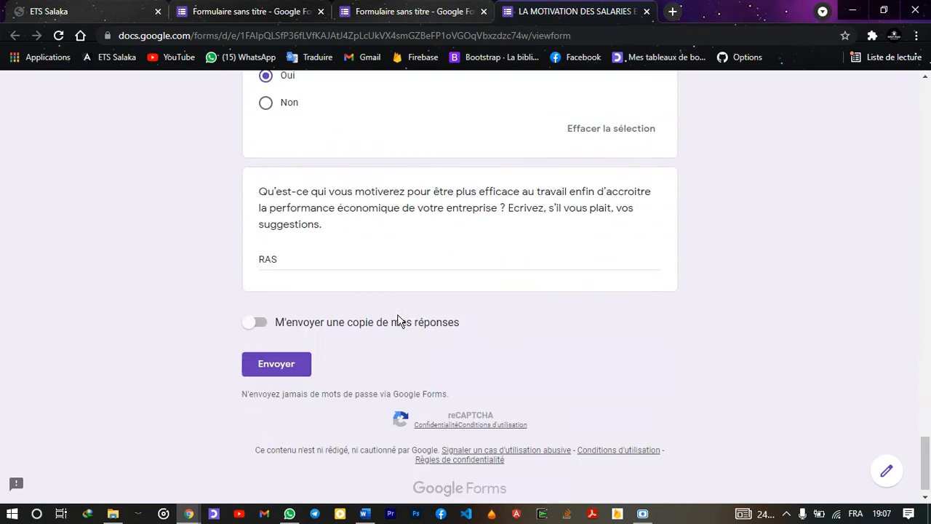
pyautogui.click(278, 363)
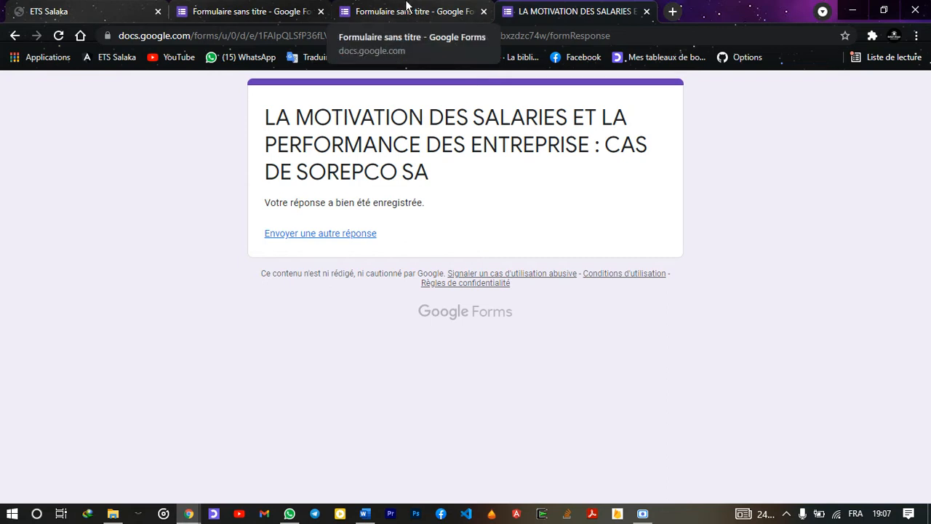
# Switch to the 'Formulaire sans titre' editor, scroll to its top, and launch Gmail from the taskbar
pyautogui.click(406, 6)
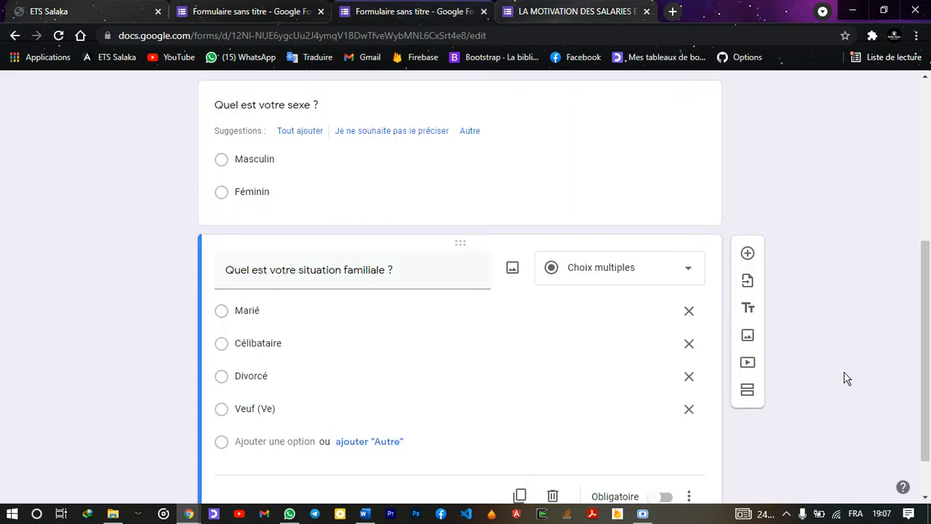
pyautogui.moveTo(929, 181); pyautogui.dragTo(930, 118)
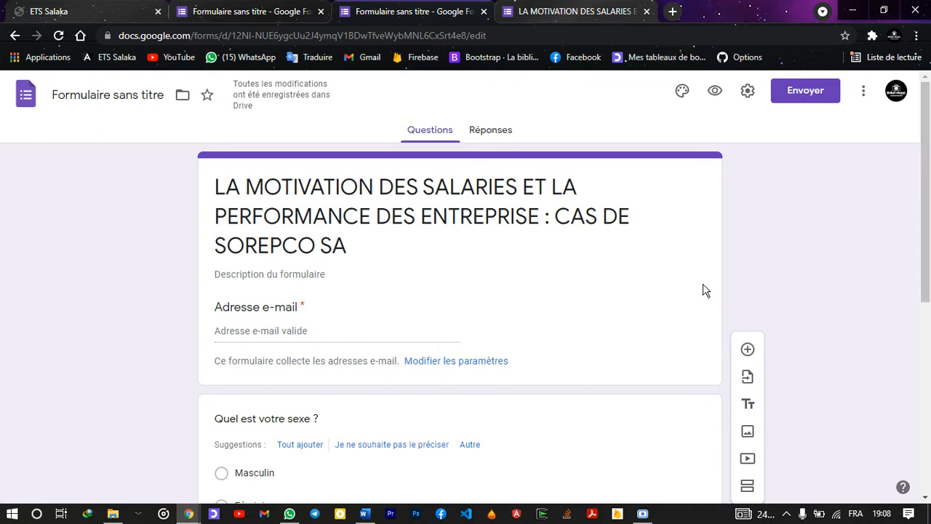
pyautogui.click(263, 513)
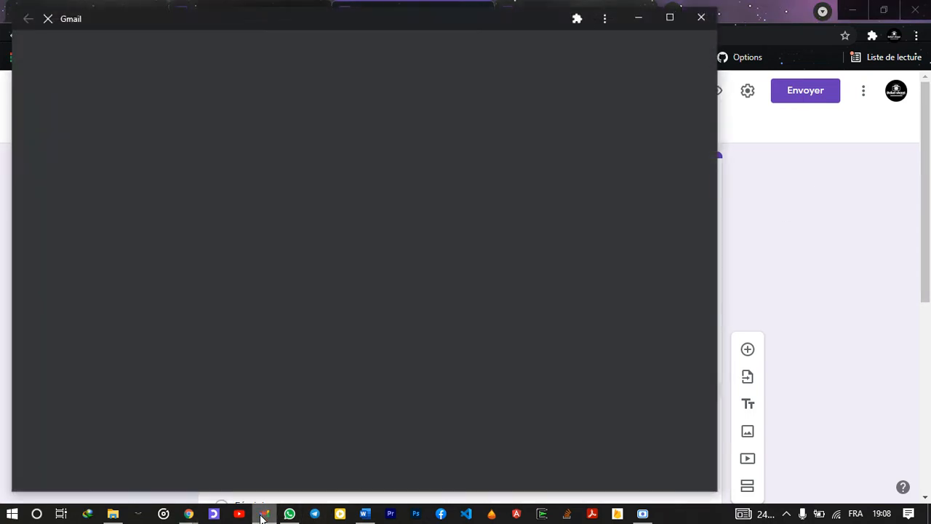
# Maximize the Gmail inbox window, then minimize it to get back to the form editor
pyautogui.click(671, 19)
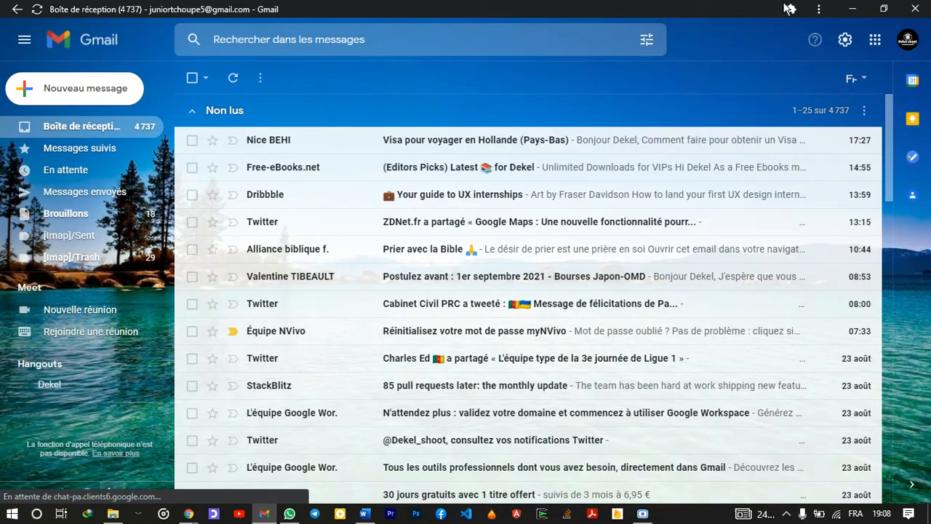
pyautogui.click(852, 9)
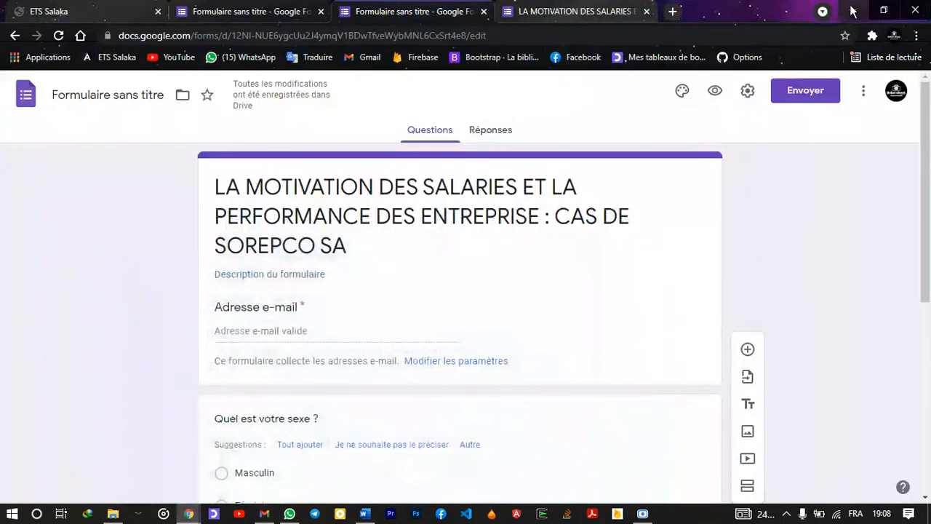
# Toggle the form between Questions and Réponses, then reload to refresh its responses
pyautogui.click(497, 129)
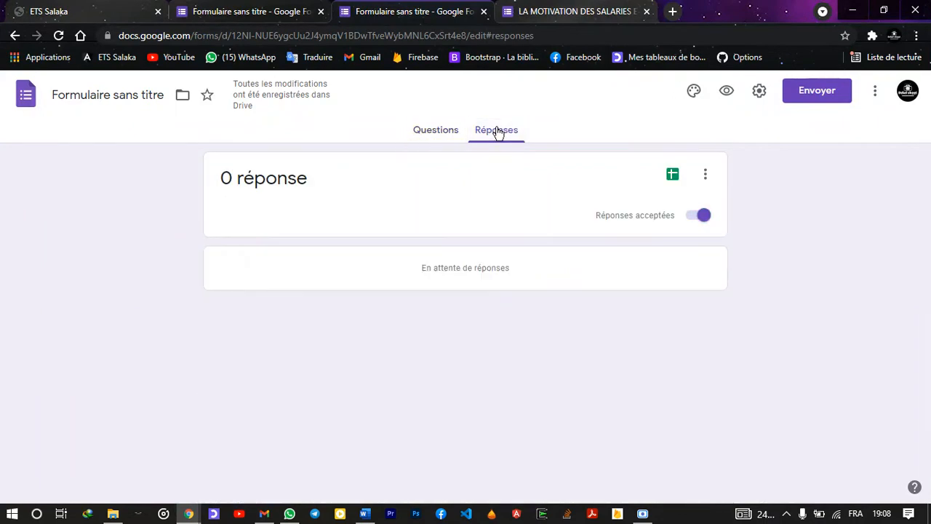
pyautogui.click(449, 135)
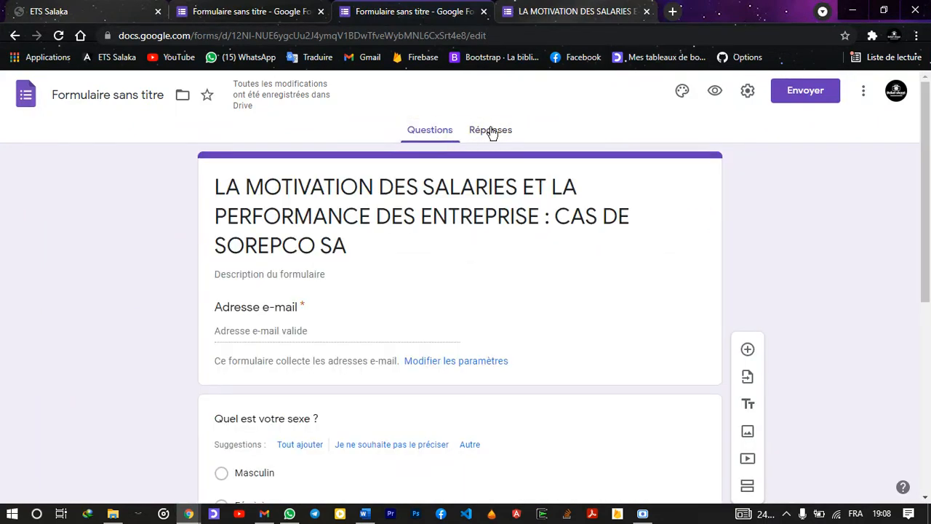
pyautogui.click(492, 131)
pyautogui.press('F5')
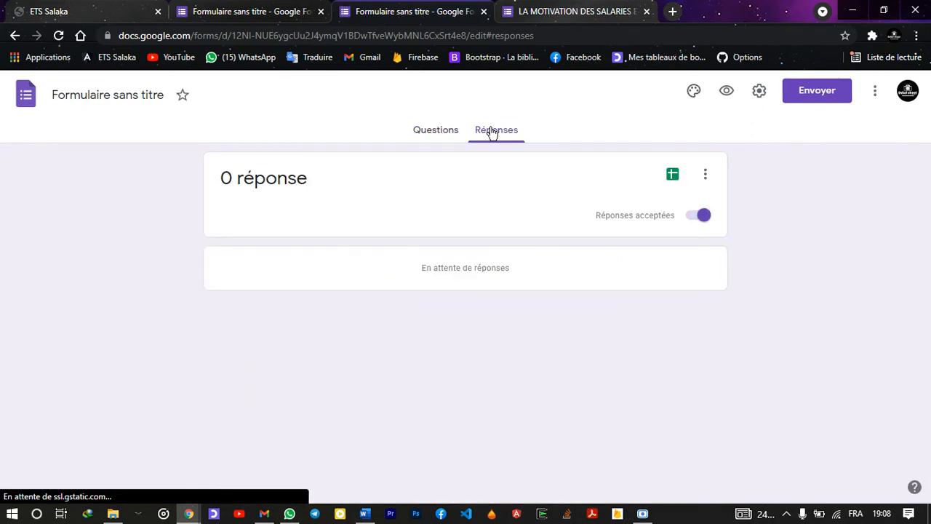
# Check the other untitled form tabs, closing the send dialog, and return to the form with a response
pyautogui.click(217, 7)
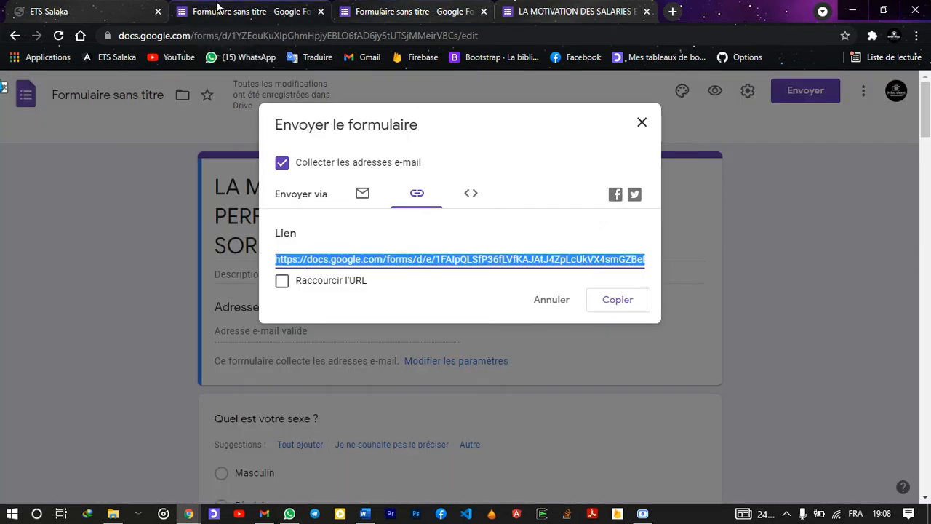
pyautogui.click(643, 123)
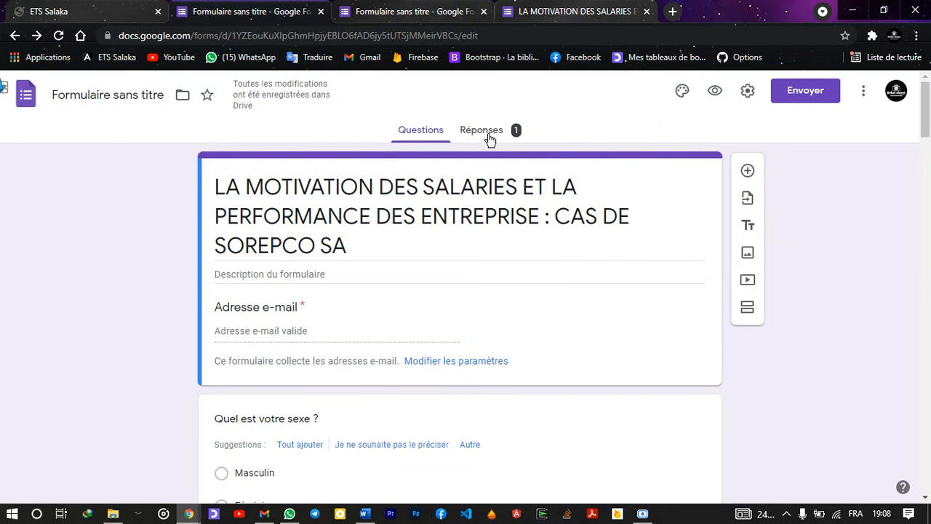
pyautogui.click(398, 9)
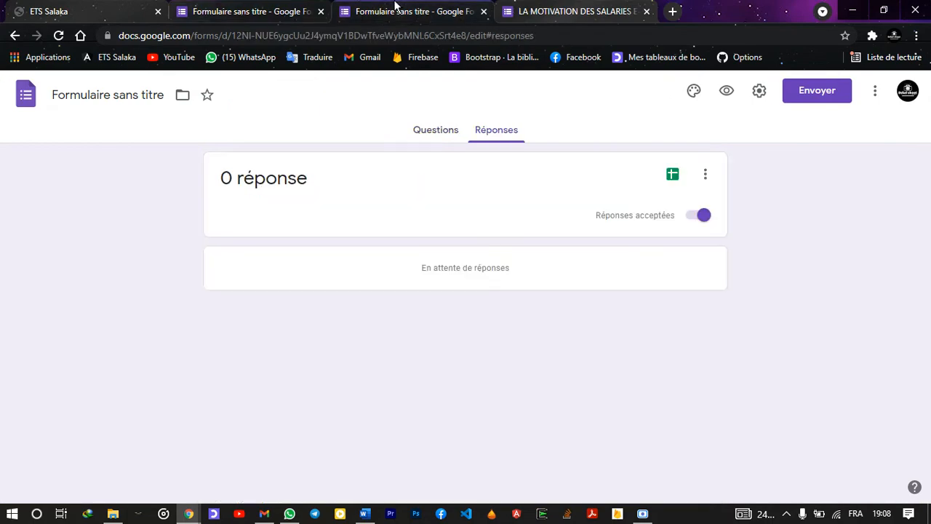
pyautogui.click(283, 8)
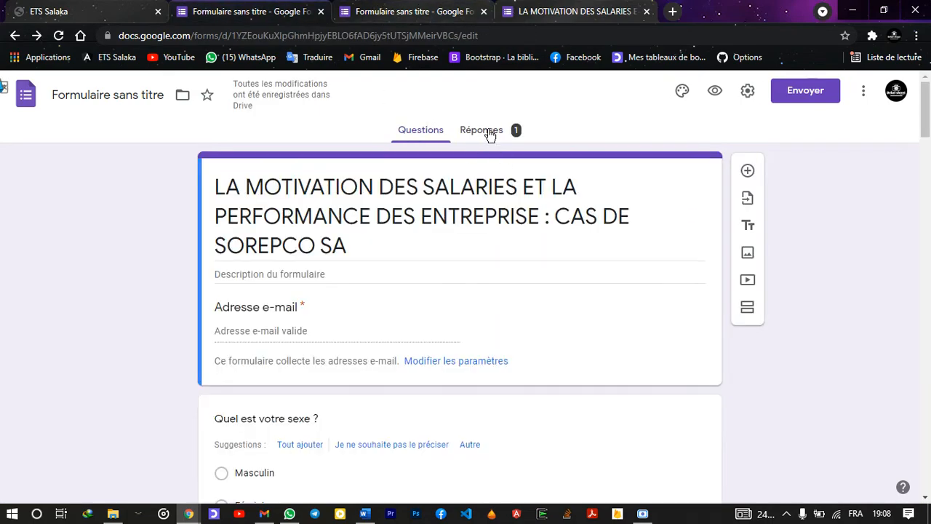
# Reload the Gmail inbox, then bring the form editor back to the front
pyautogui.hotkey('alt', 'Tab')
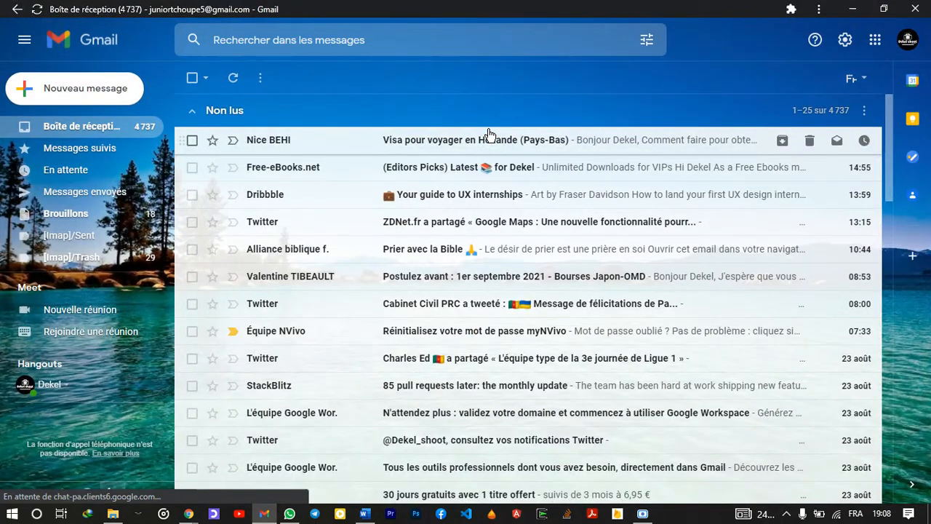
pyautogui.hotkey('alt', 'Tab')
pyautogui.hotkey('alt', 'Tab')
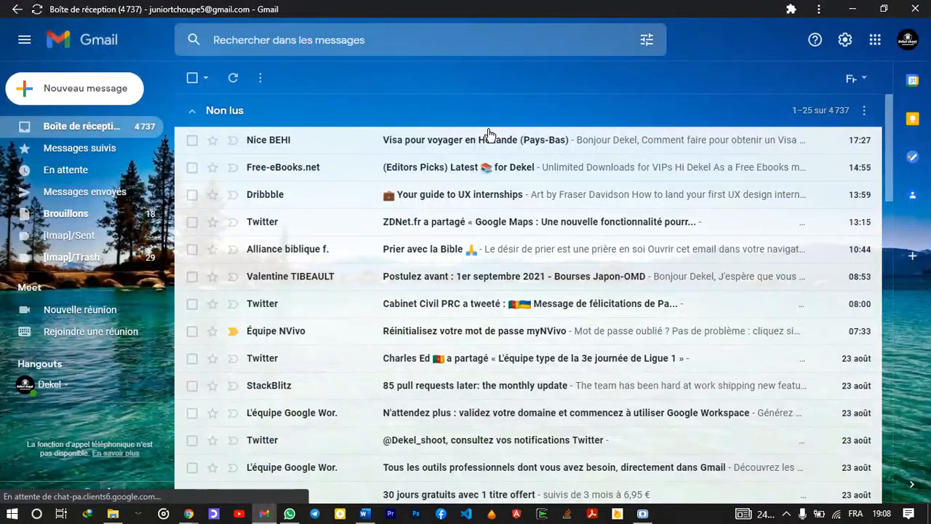
pyautogui.press('F5')
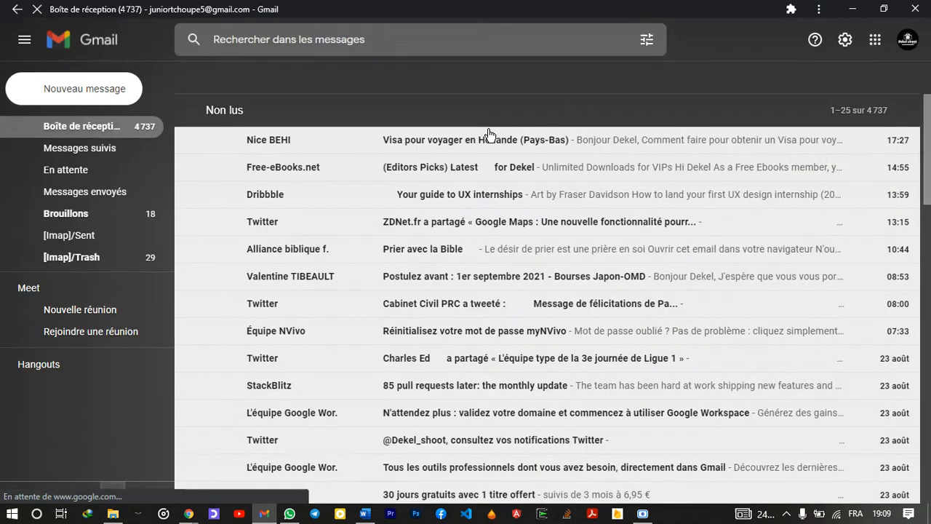
pyautogui.hotkey('alt', 'Tab')
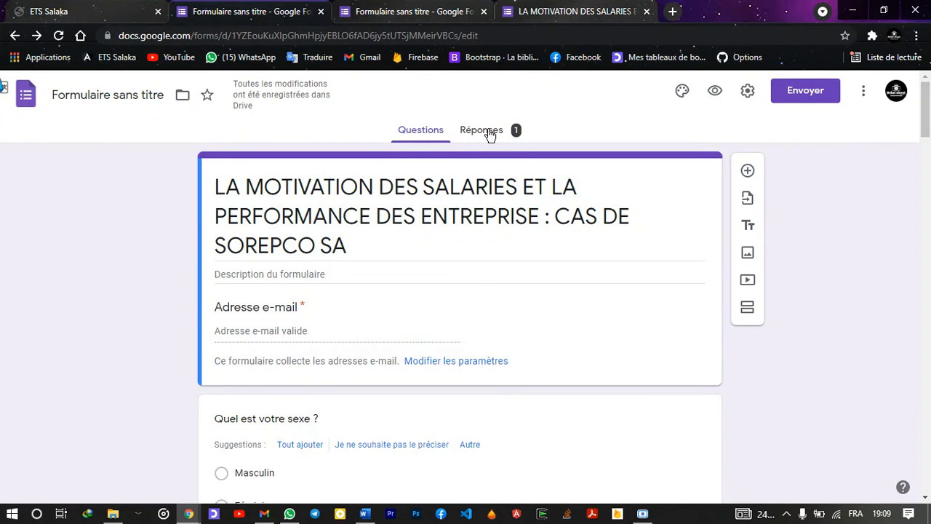
pyautogui.click(480, 130)
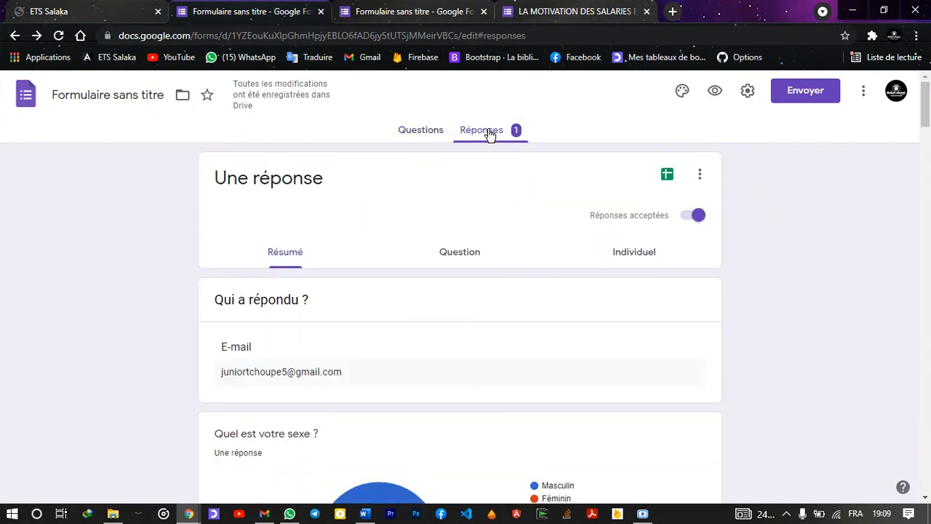
pyautogui.scroll(-3, 488, 135)
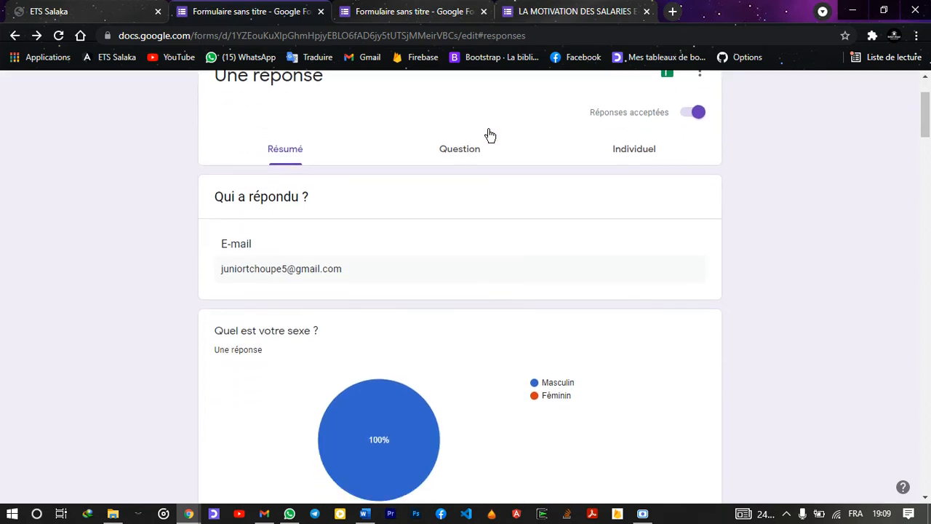
pyautogui.scroll(-1, 400, 195)
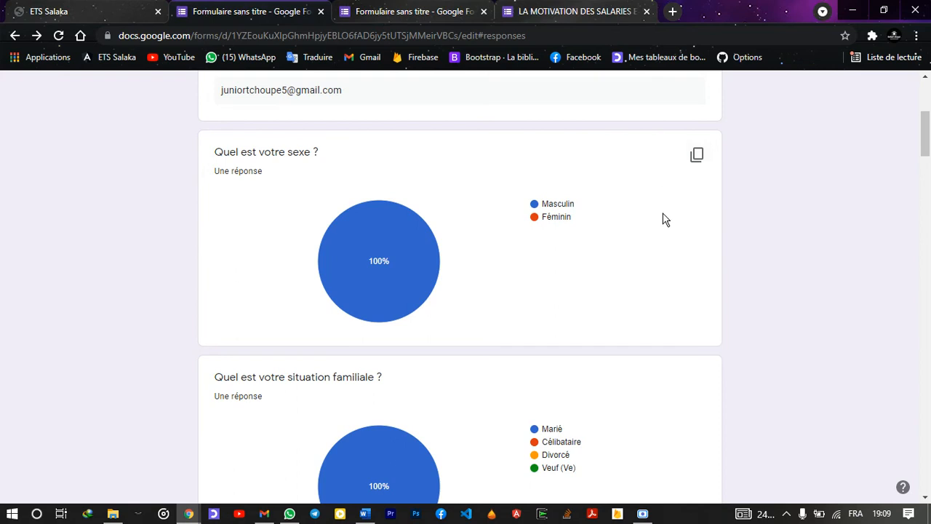
pyautogui.scroll(-3, 666, 215)
pyautogui.scroll(-2, 666, 219)
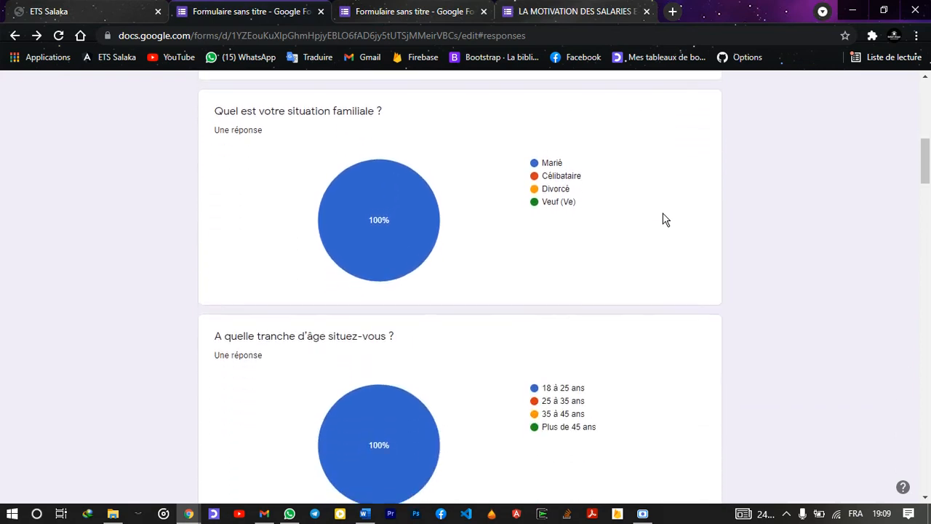
pyautogui.scroll(-1, 666, 219)
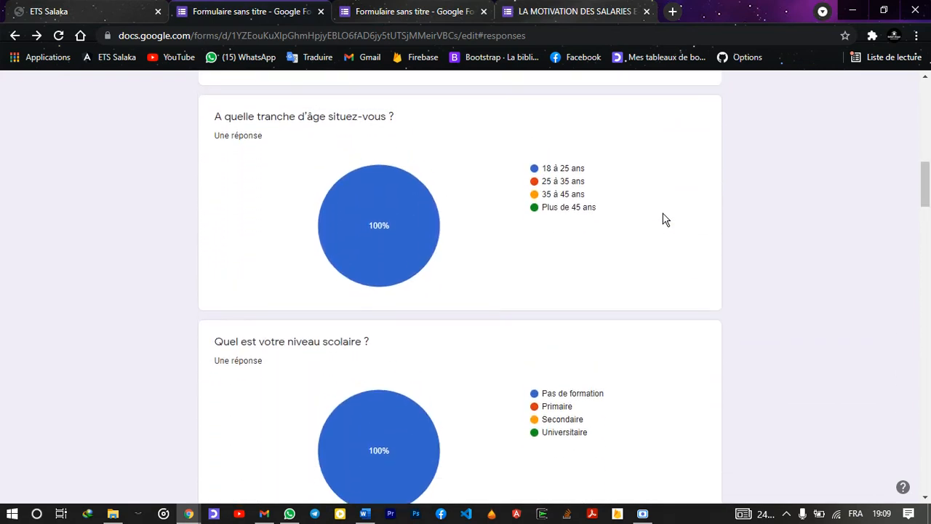
pyautogui.scroll(1, 666, 219)
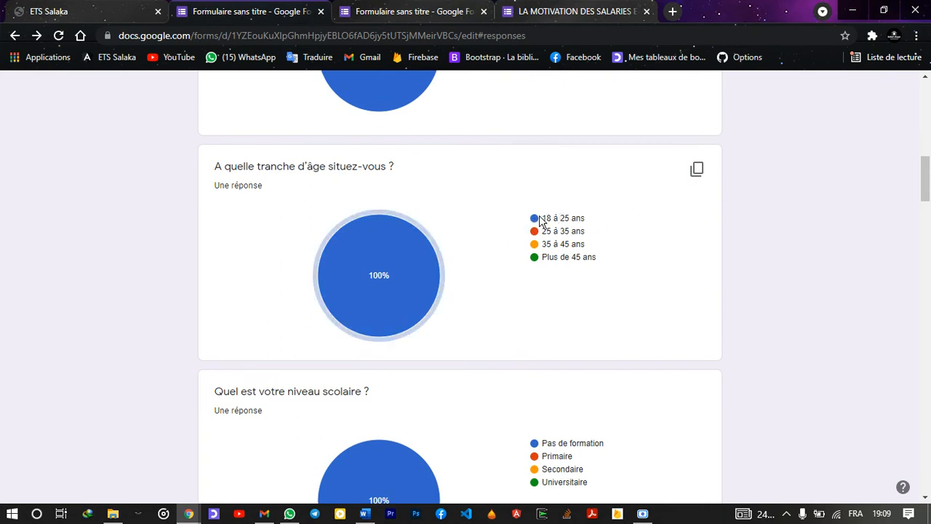
pyautogui.scroll(-1, 524, 243)
pyautogui.scroll(-10, 517, 251)
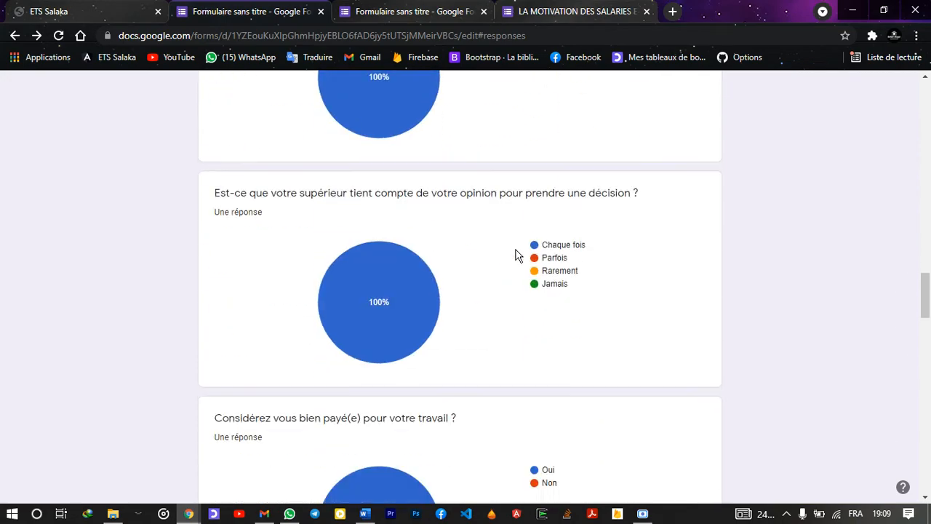
pyautogui.scroll(15, 509, 261)
pyautogui.scroll(4, 502, 268)
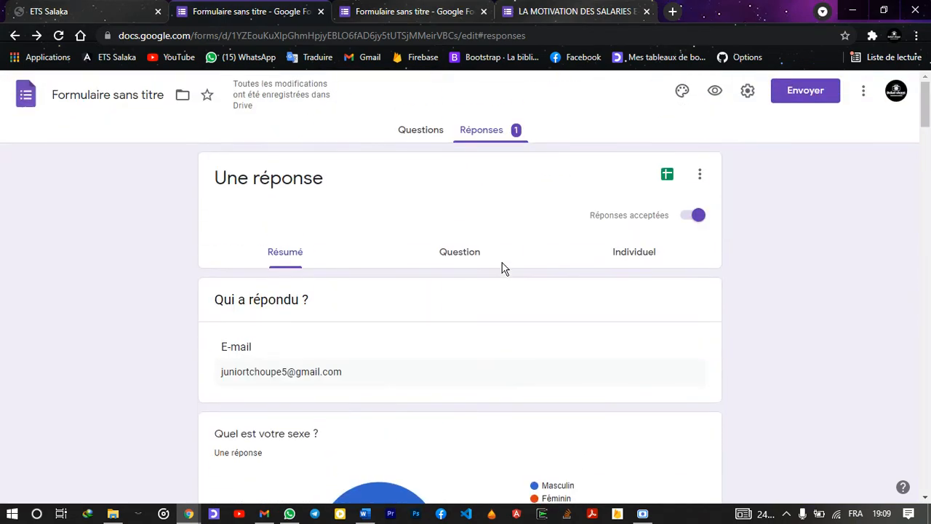
pyautogui.scroll(-4, 503, 269)
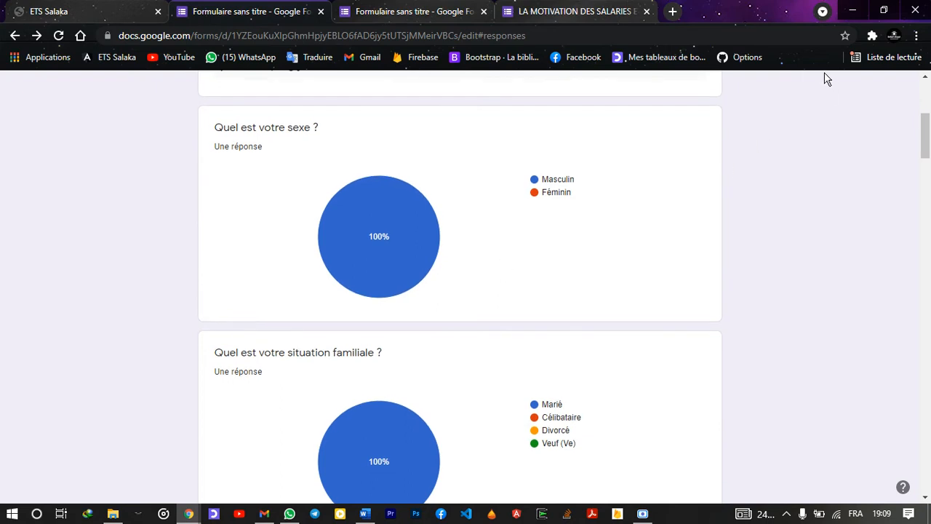
# Copy the 'Quel est votre sexe ?' pie chart and create a new blank Word document
pyautogui.click(697, 133)
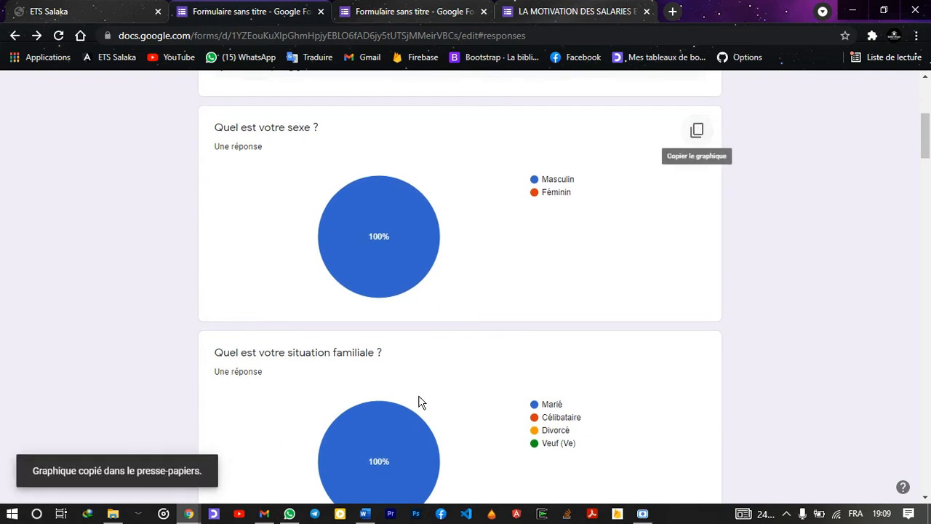
pyautogui.click(365, 513)
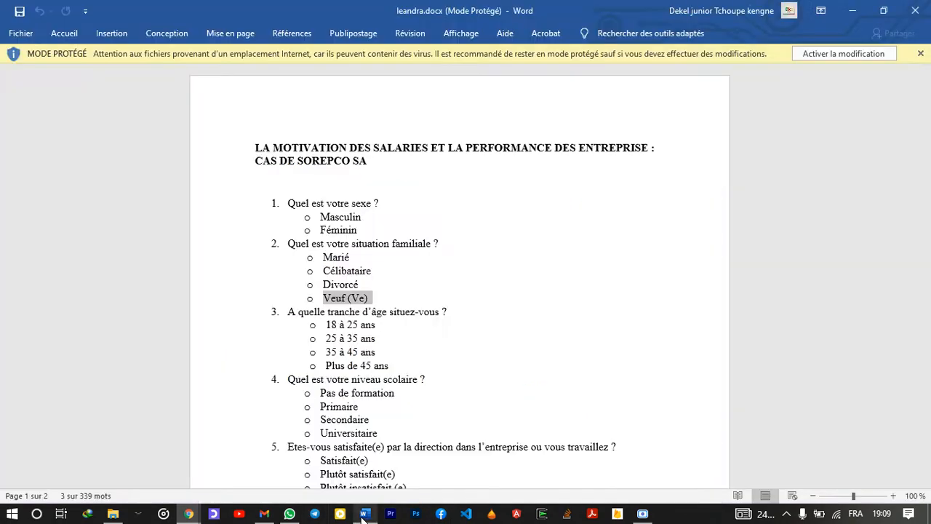
pyautogui.click(29, 37)
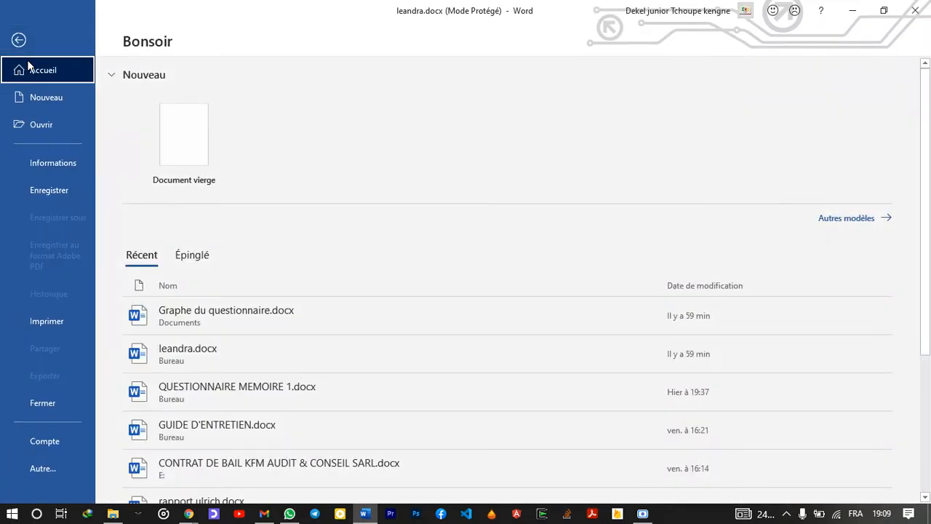
pyautogui.press('Escape')
pyautogui.hotkey('ctrl', 'n')
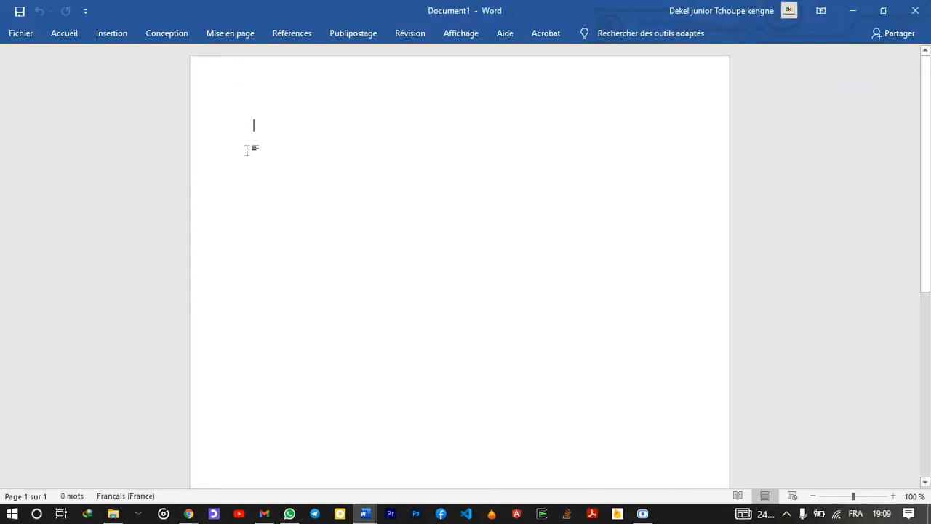
# Paste the pie chart into Document1 with an empty line below, then return to the form responses
pyautogui.hotkey('ctrl', 'v')
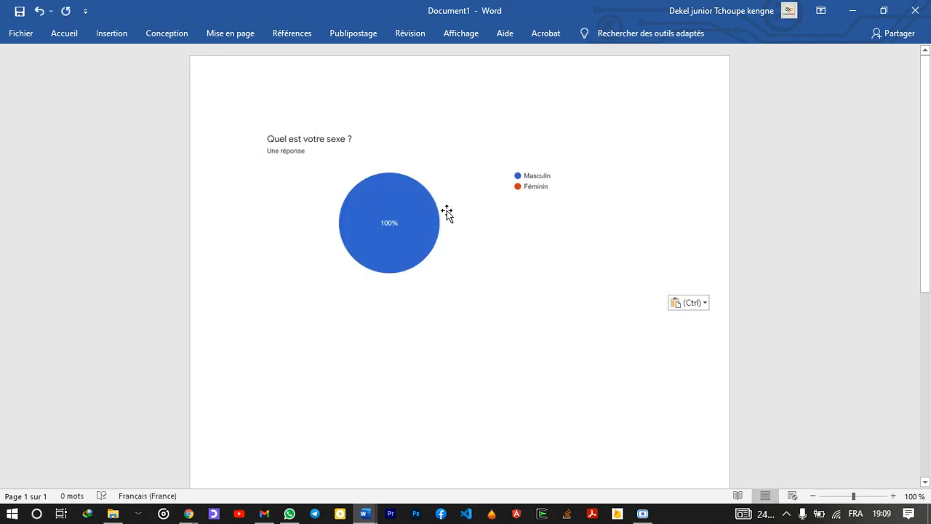
pyautogui.press('Return')
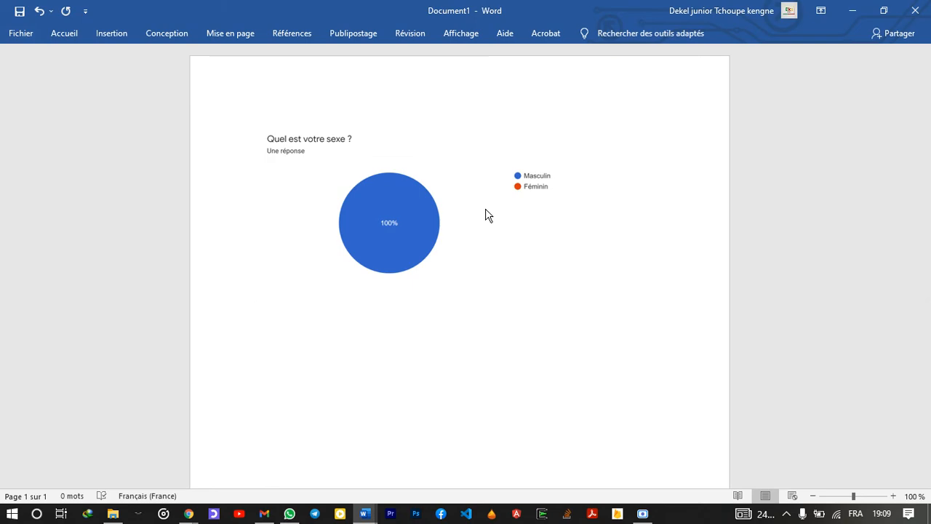
pyautogui.hotkey('alt', 'Tab')
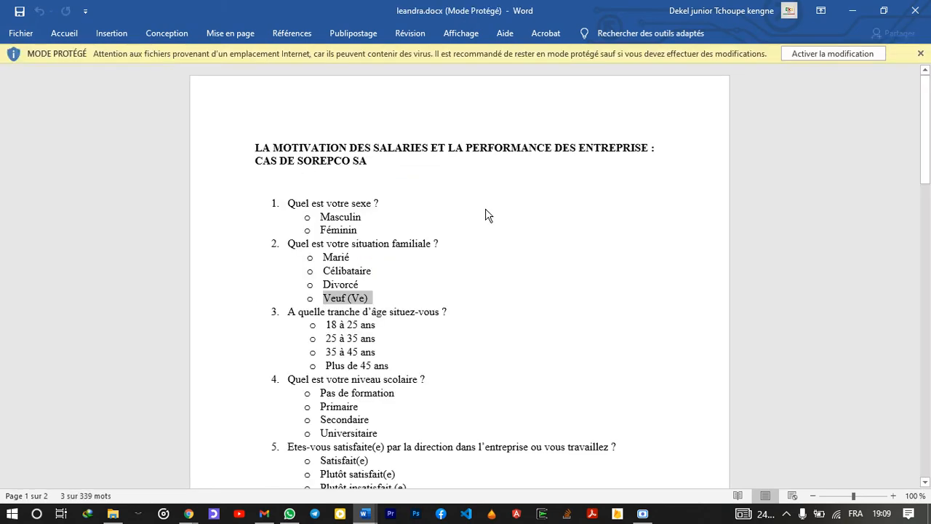
pyautogui.hotkey('alt', 'Tab')
pyautogui.hotkey('alt', 'Tab')
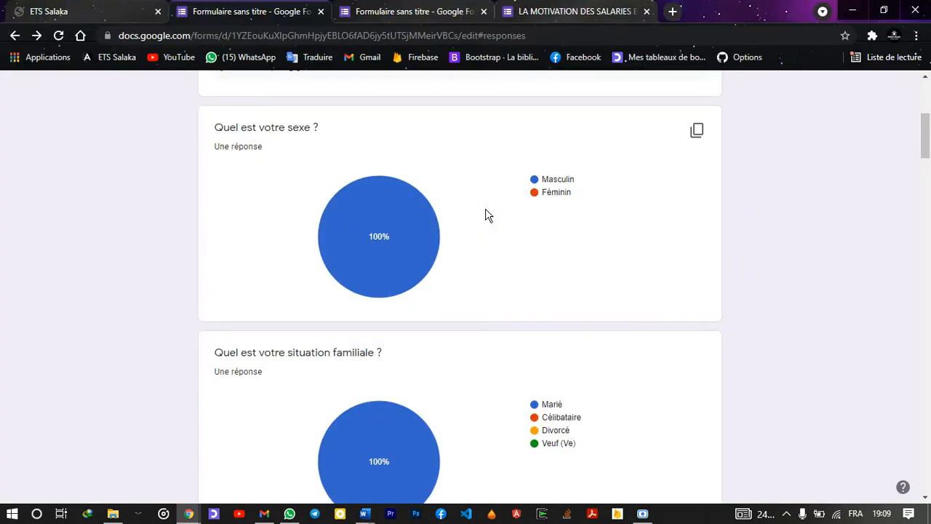
pyautogui.scroll(1, 487, 215)
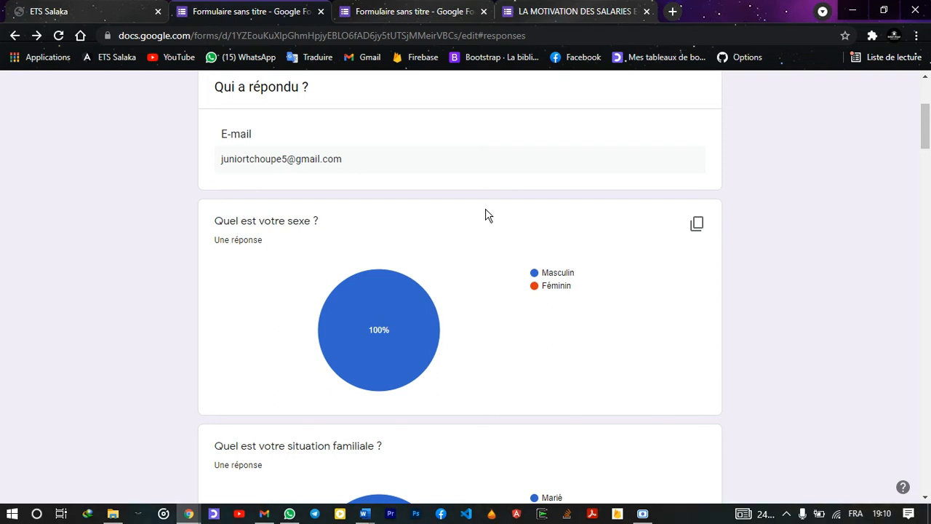
pyautogui.scroll(3, 487, 216)
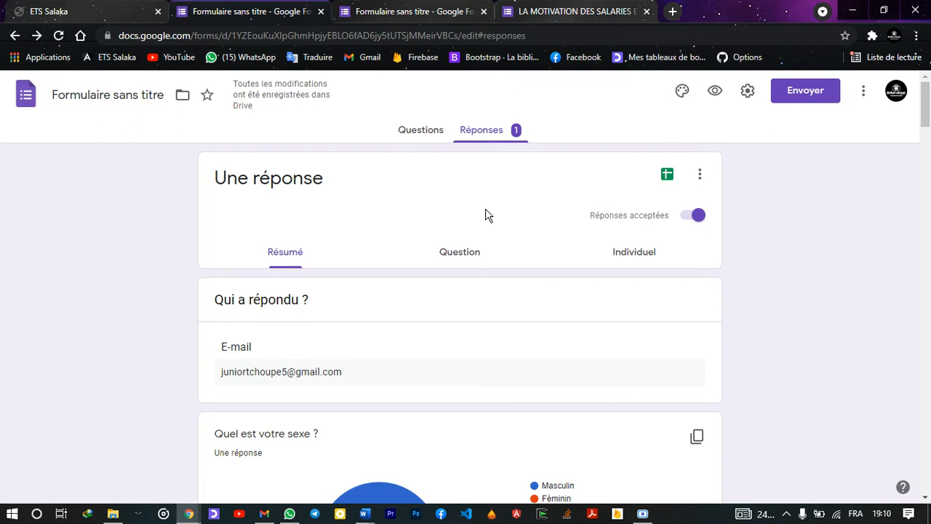
# Create a linked spreadsheet from the form responses, replacing its default name with 'Leandra'
pyautogui.click(666, 177)
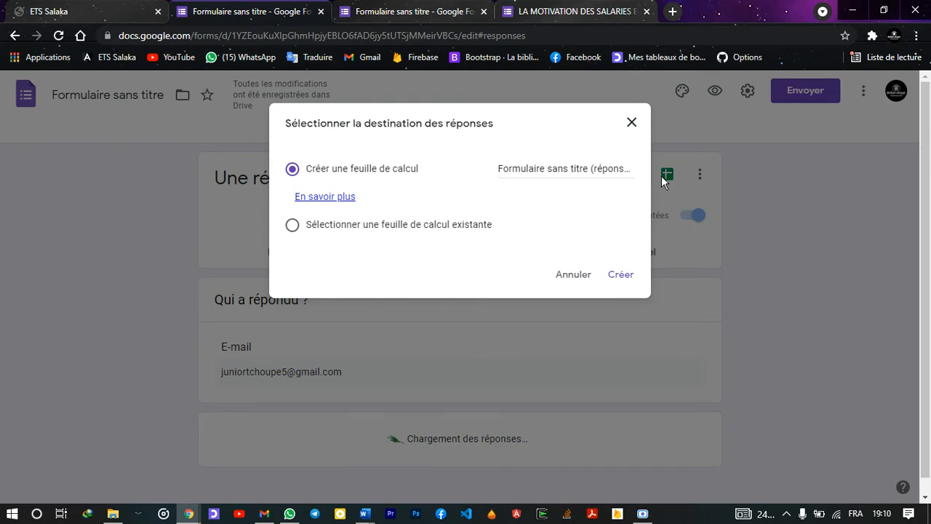
pyautogui.click(594, 161)
pyautogui.doubleClick(594, 164)
pyautogui.press('BackSpace')
pyautogui.press('BackSpace')
pyautogui.press('BackSpace')
pyautogui.press('BackSpace')
pyautogui.press('BackSpace')
pyautogui.press('BackSpace')
pyautogui.press('BackSpace')
pyautogui.press('BackSpace')
pyautogui.press('BackSpace')
pyautogui.press('BackSpace')
pyautogui.press('BackSpace')
pyautogui.press('BackSpace')
pyautogui.press('BackSpace')
pyautogui.press('BackSpace')
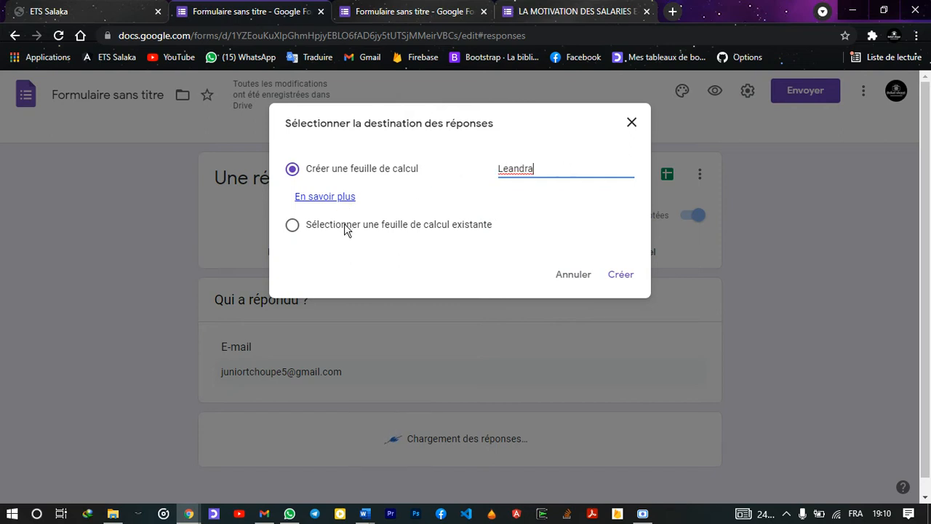
pyautogui.click(618, 276)
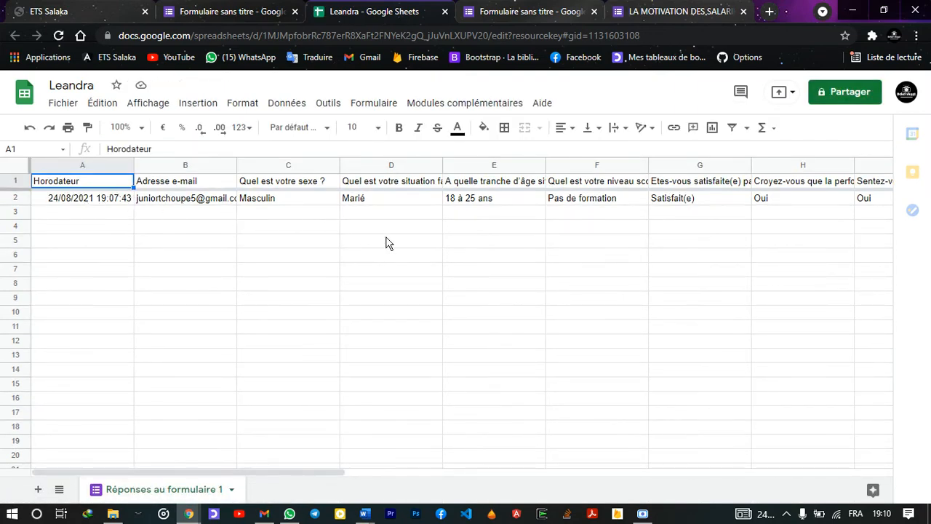
# Scroll across Leandra's response columns A–R and back, then return to the form's responses page
pyautogui.hscroll(5, 750, 211)
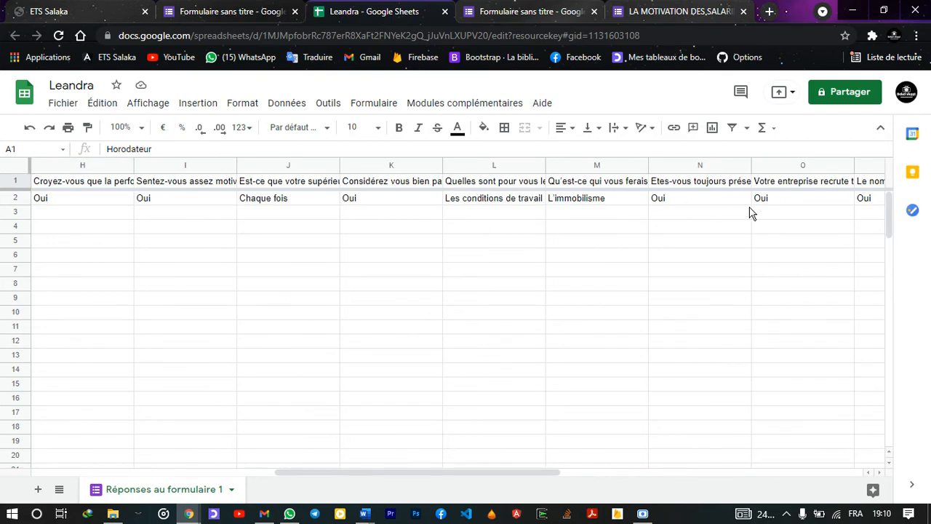
pyautogui.moveTo(472, 474); pyautogui.dragTo(717, 480)
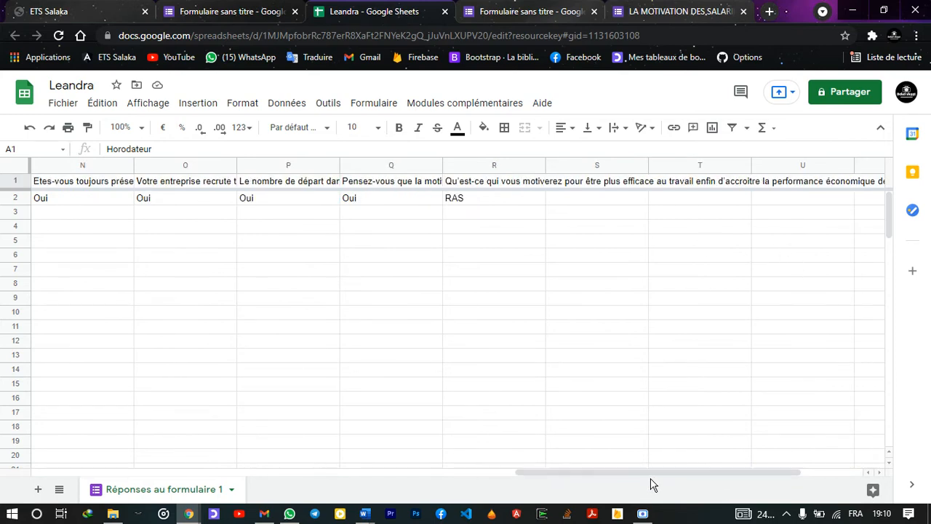
pyautogui.moveTo(646, 475); pyautogui.dragTo(186, 432)
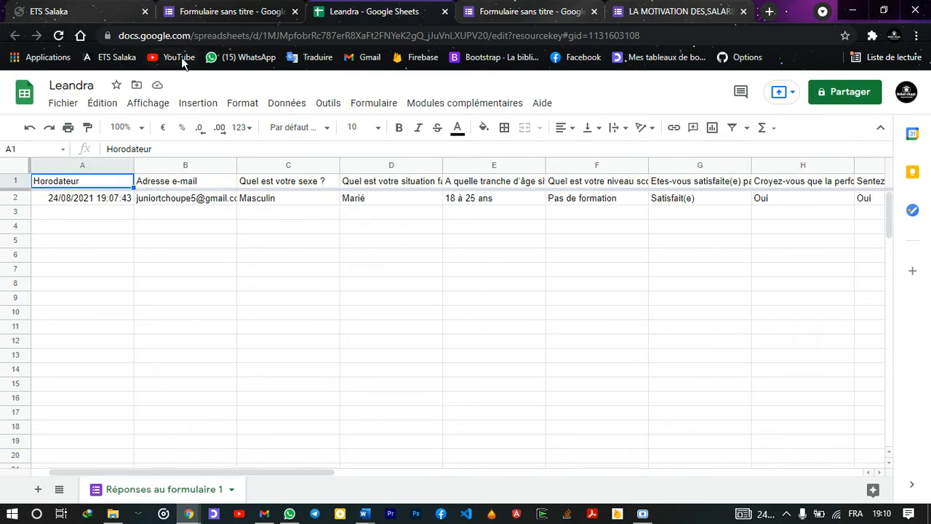
pyautogui.click(200, 9)
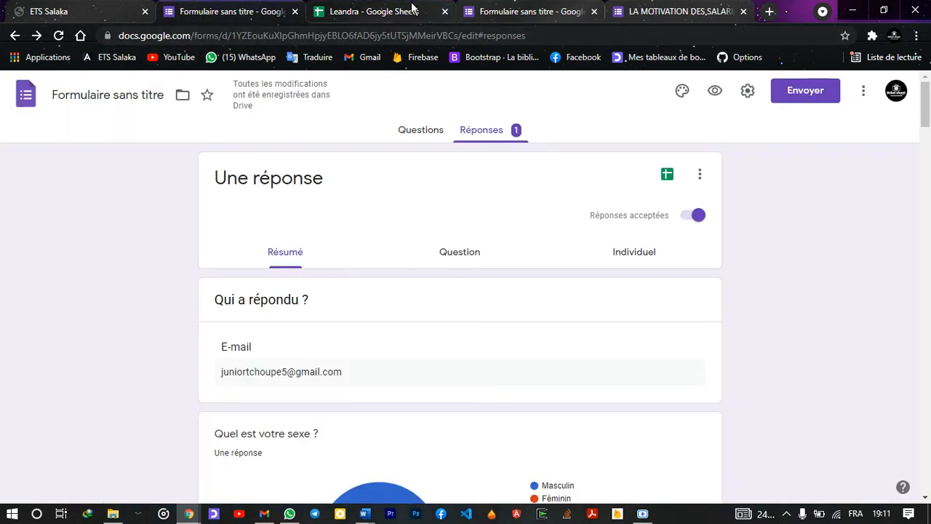
# Open a new browser tab and go to the Google Forms home page
pyautogui.click(769, 11)
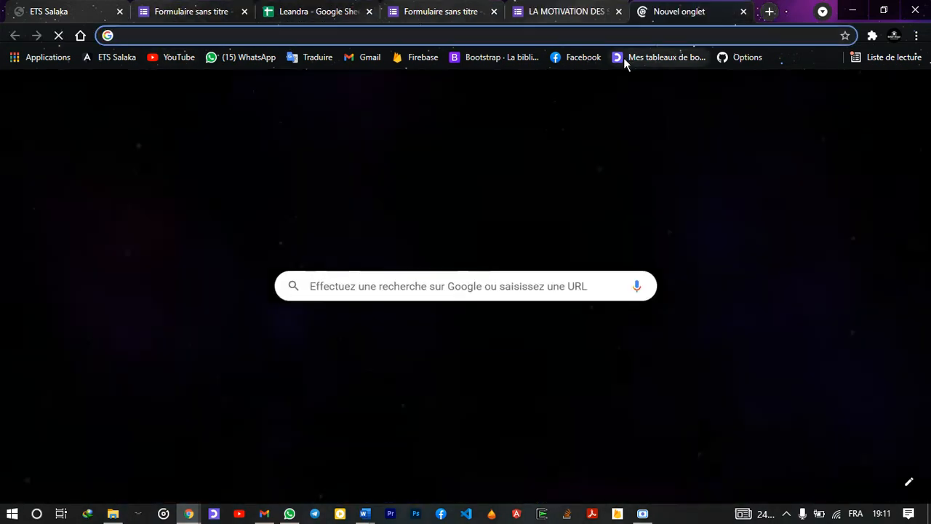
pyautogui.write('l')
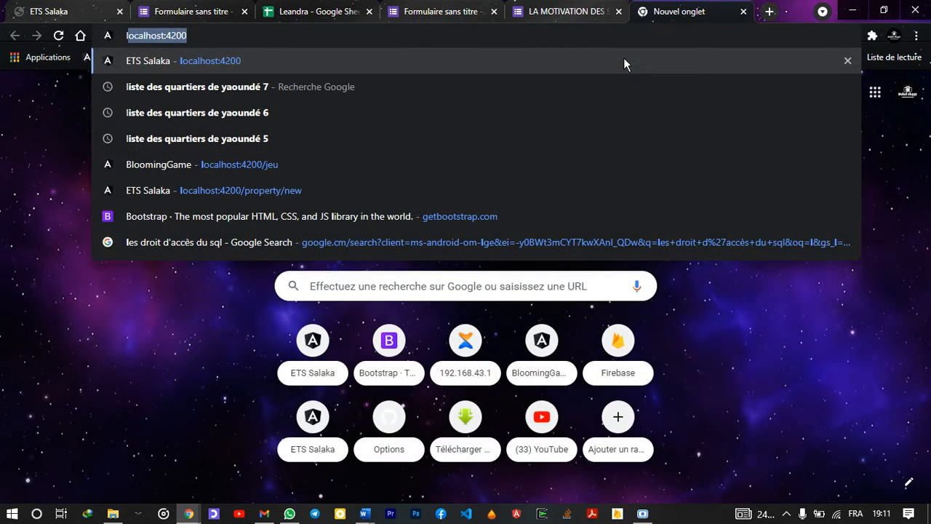
pyautogui.press('BackSpace')
pyautogui.write('go')
pyautogui.press('BackSpace')
pyautogui.press('BackSpace')
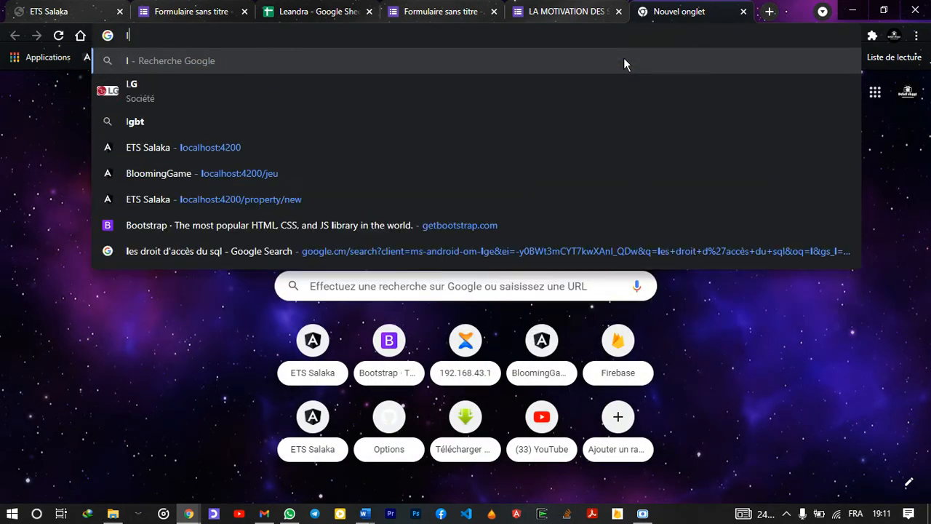
pyautogui.press('BackSpace')
pyautogui.write('google.com/forms')
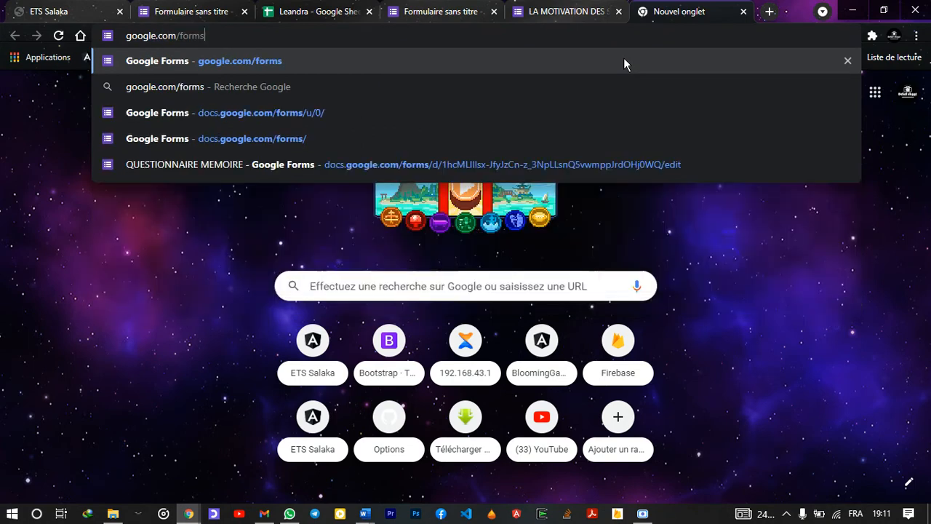
pyautogui.press('Return')
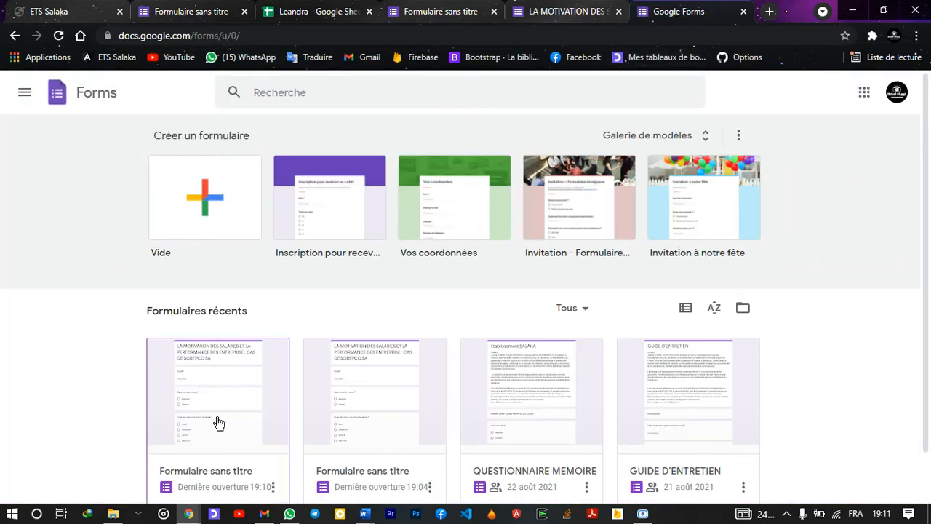
# Open the QUESTIONNAIRE MEMOIRE form for editing
pyautogui.scroll(-1, 218, 423)
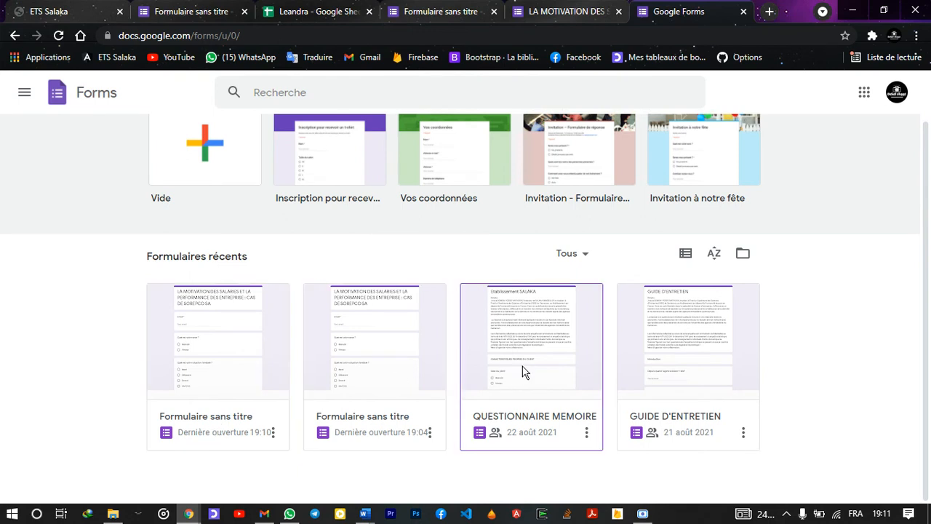
pyautogui.click(525, 372)
pyautogui.click(525, 372)
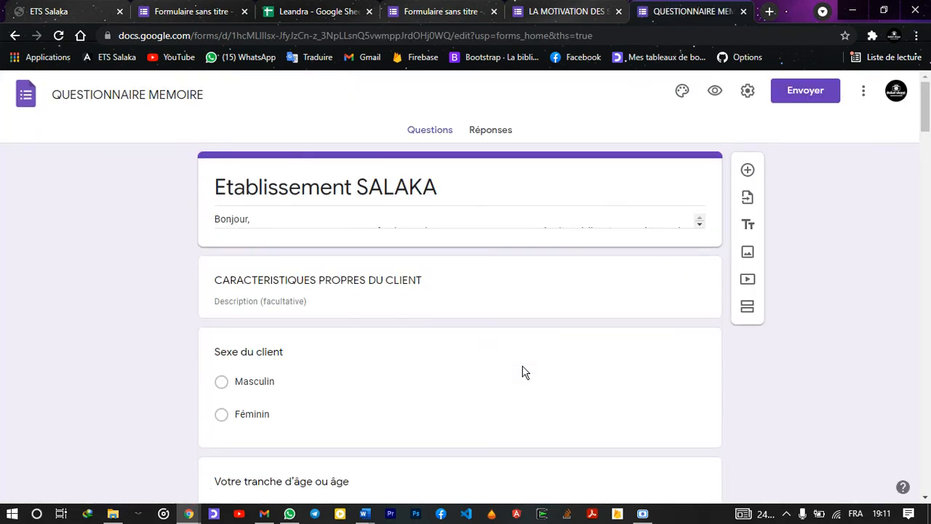
# Show the form's 44-response summary and scroll through its charts and back up
pyautogui.click(477, 130)
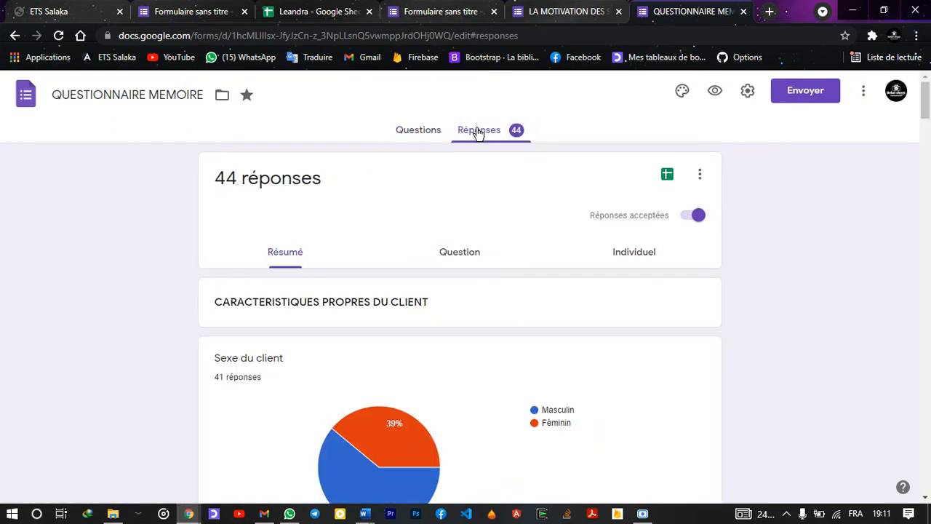
pyautogui.scroll(-3, 443, 415)
pyautogui.scroll(-7, 442, 411)
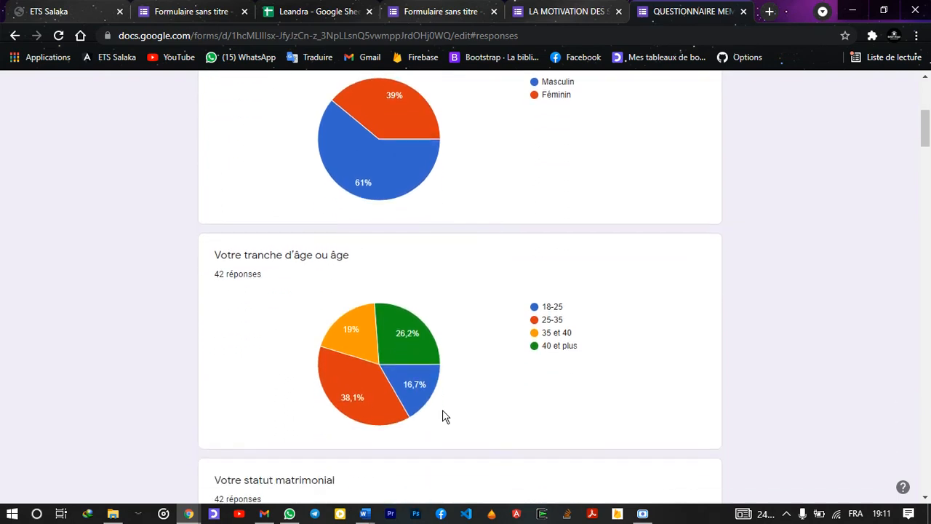
pyautogui.scroll(-5, 445, 416)
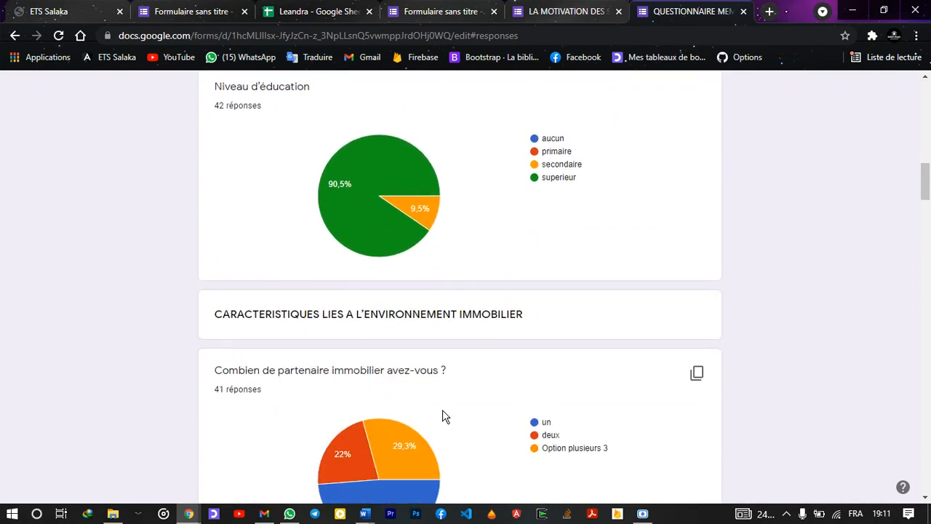
pyautogui.scroll(-3, 445, 416)
pyautogui.scroll(20, 443, 418)
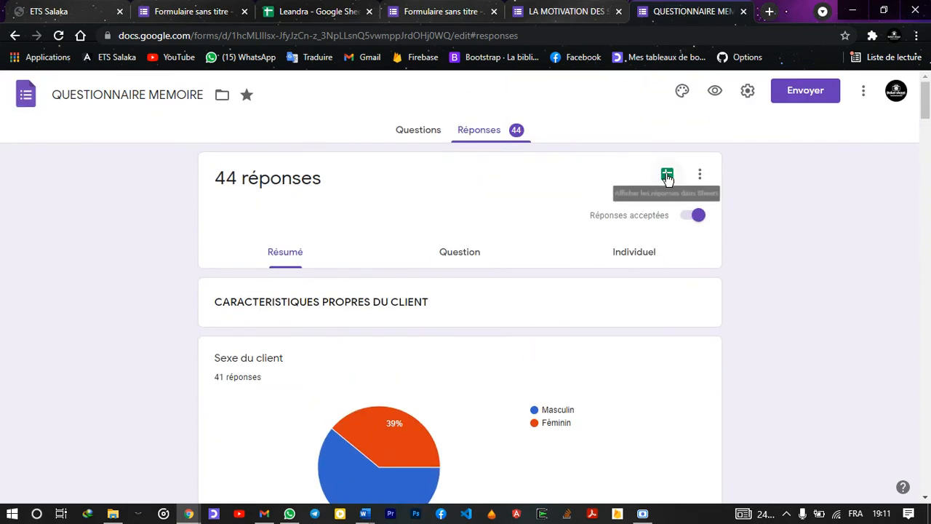
# Open the 'QUESTIONNAIRE MEMOIRE (réponses)' spreadsheet and select column G, 'Est-il facile d'accès ?'
pyautogui.click(666, 177)
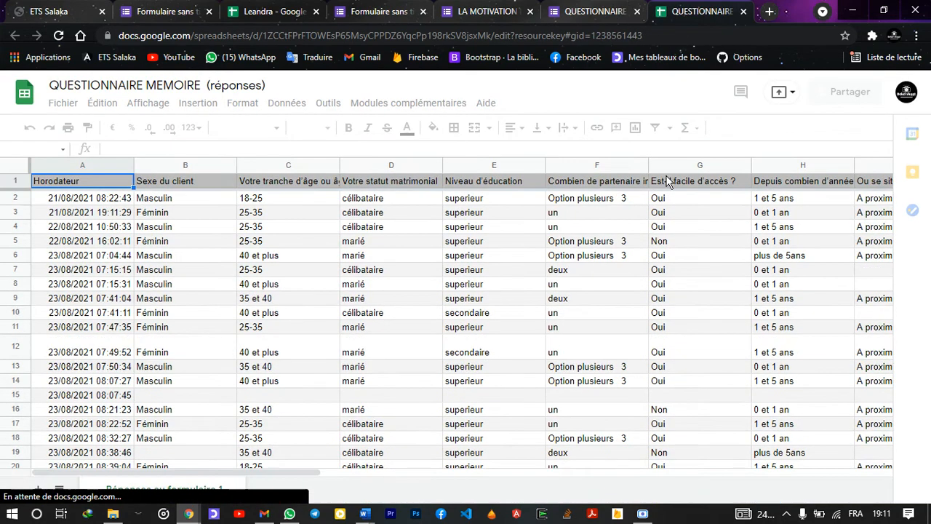
pyautogui.scroll(-2, 393, 360)
pyautogui.scroll(-8, 393, 360)
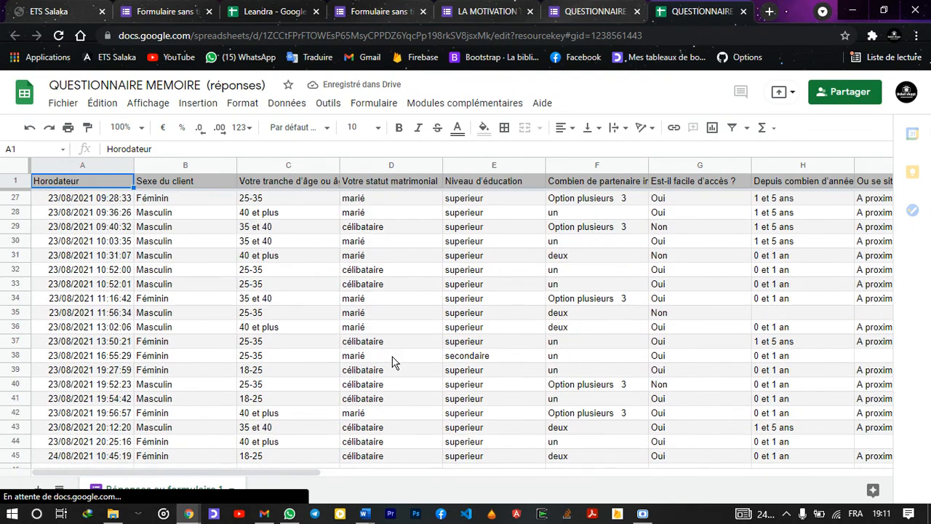
pyautogui.click(393, 356)
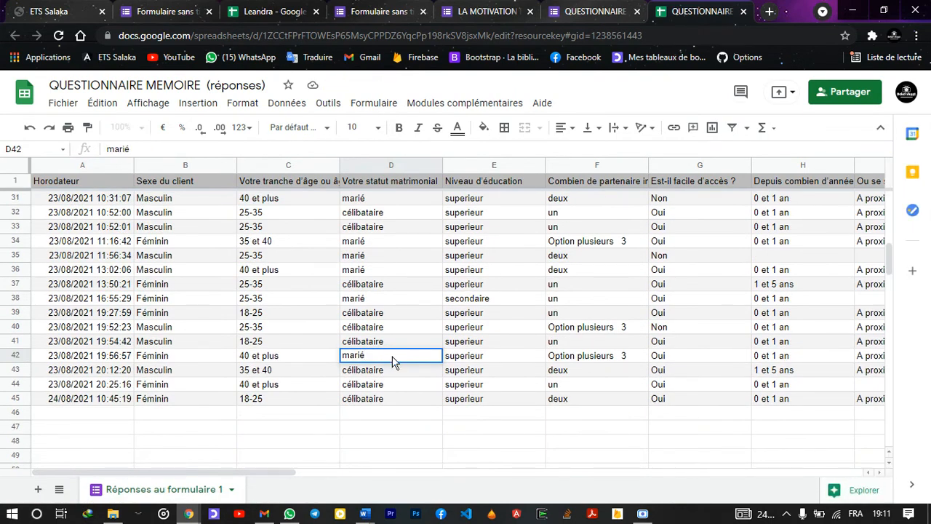
pyautogui.scroll(4, 395, 370)
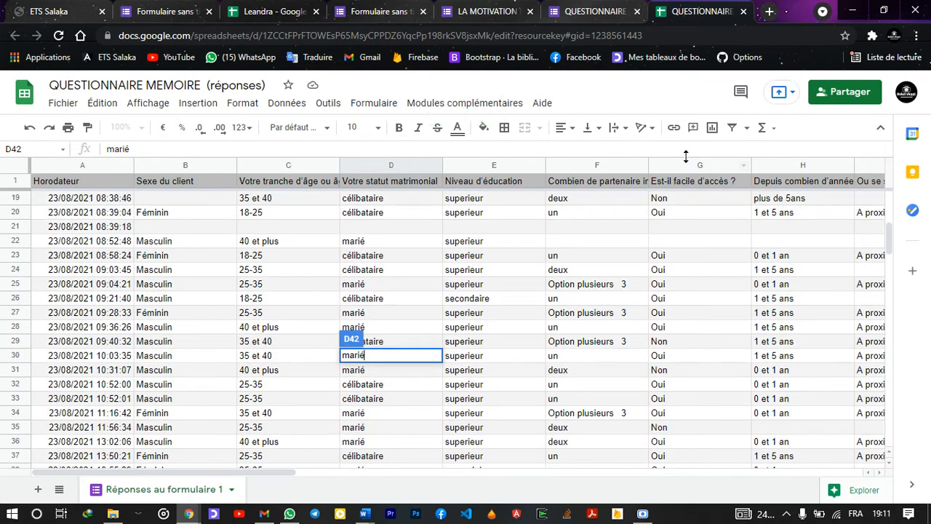
pyautogui.click(653, 165)
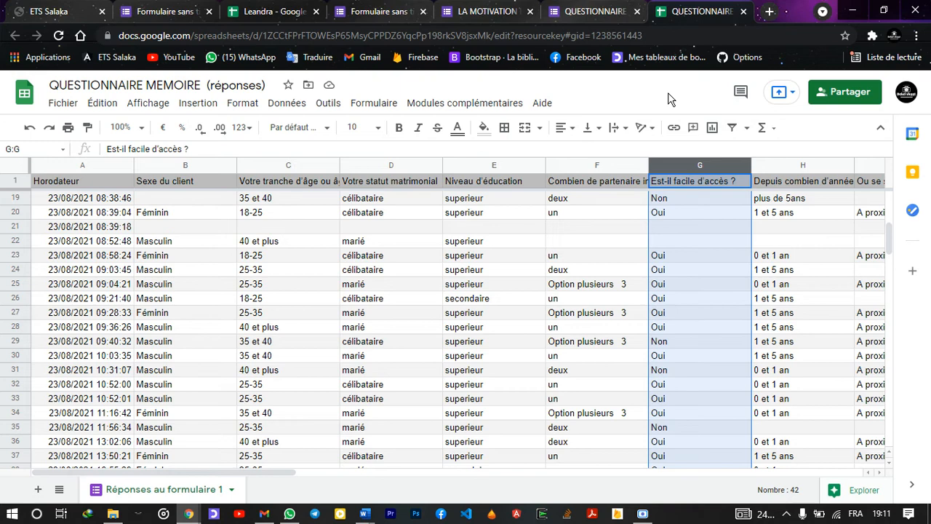
# Insert Explorer's suggested Oui/Non bar chart for 'Est-il facile d'accès ?', then close the Explorer panel
pyautogui.click(864, 490)
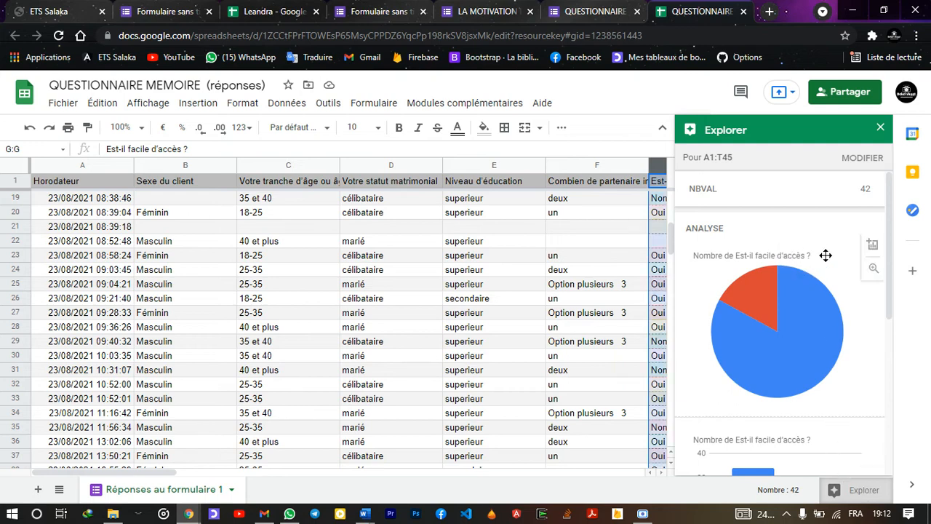
pyautogui.scroll(-4, 825, 255)
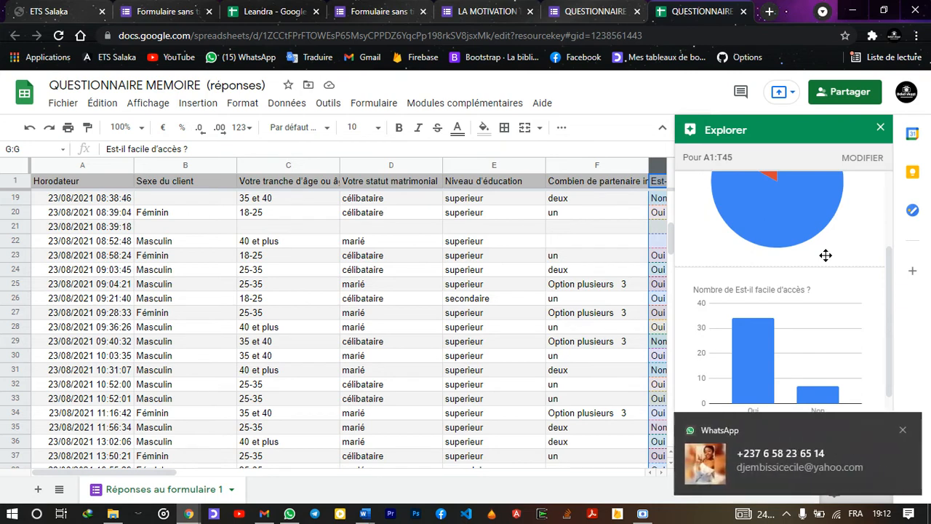
pyautogui.click(899, 431)
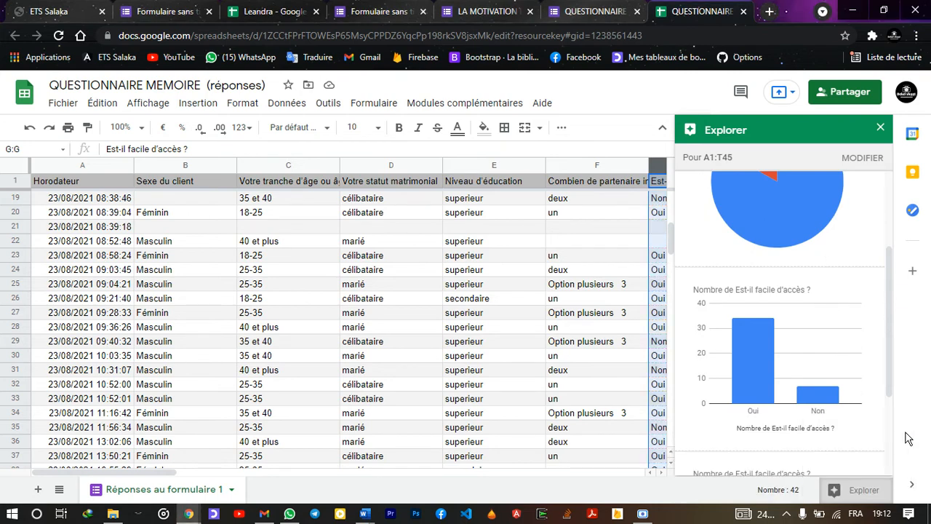
pyautogui.moveTo(829, 297)
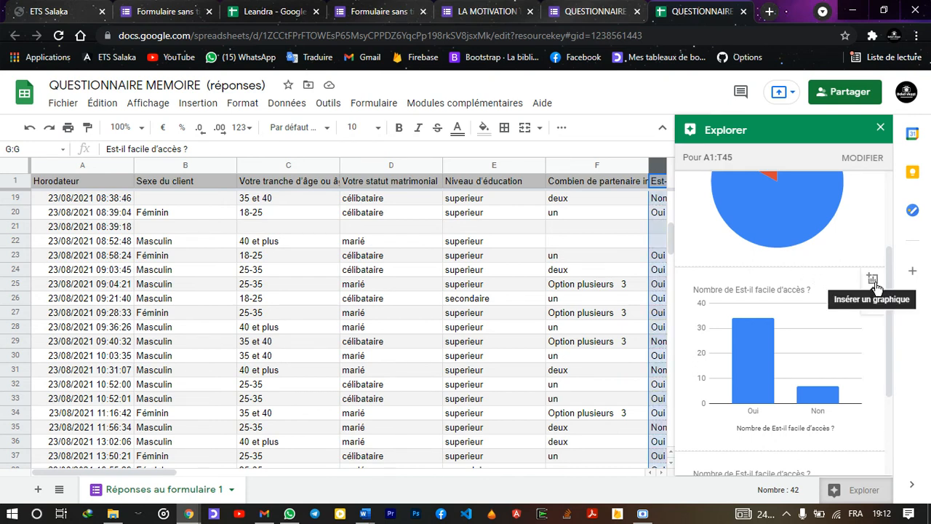
pyautogui.click(872, 281)
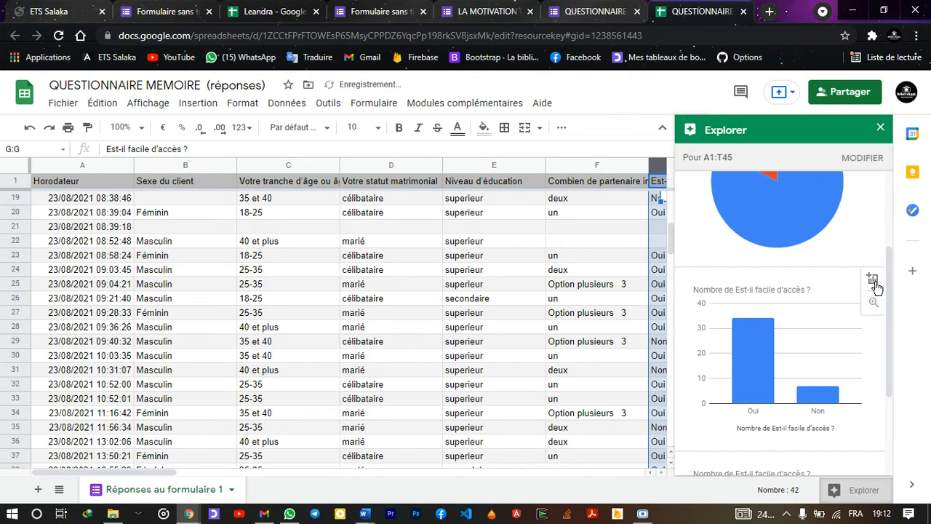
pyautogui.click(880, 128)
# Download the 'Nombre de Niveau d'éducation' bar chart as a Graphique vectoriel adaptable (.svg) file
pyautogui.scroll(-7, 754, 189)
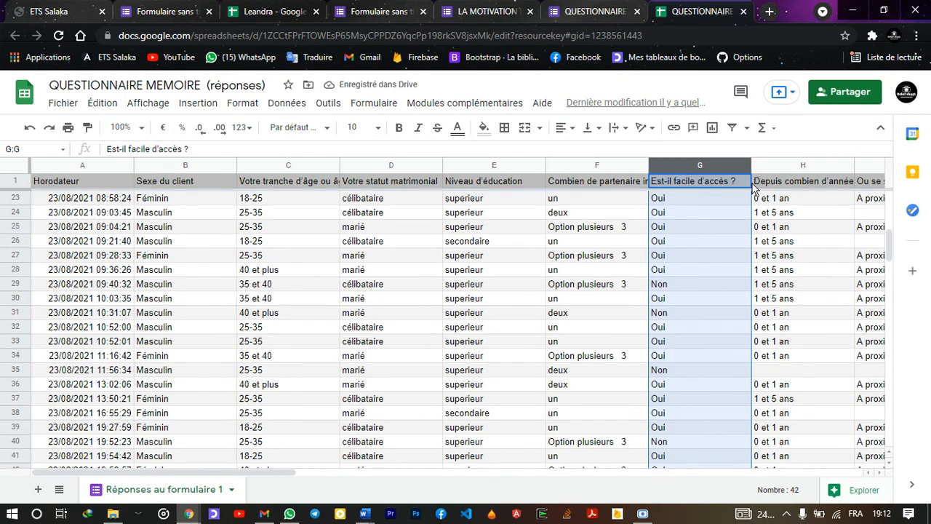
pyautogui.scroll(-2, 753, 189)
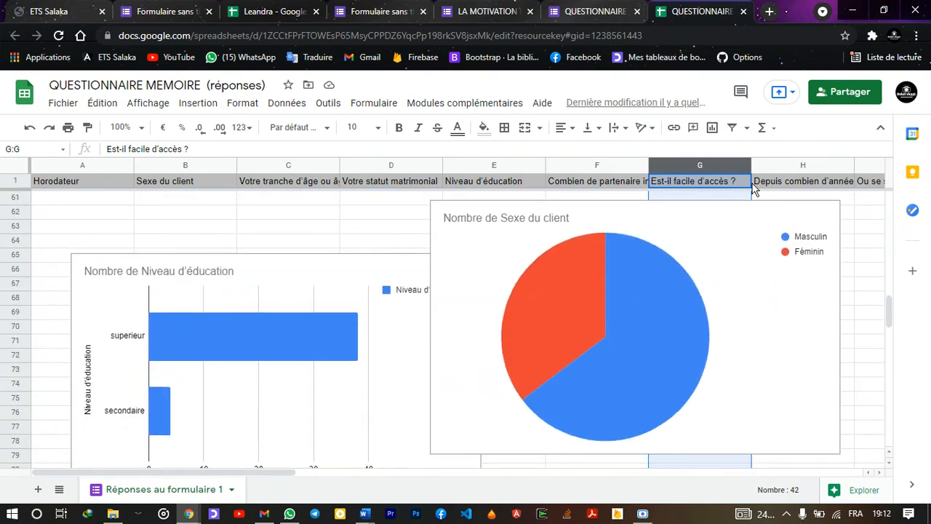
pyautogui.click(354, 302)
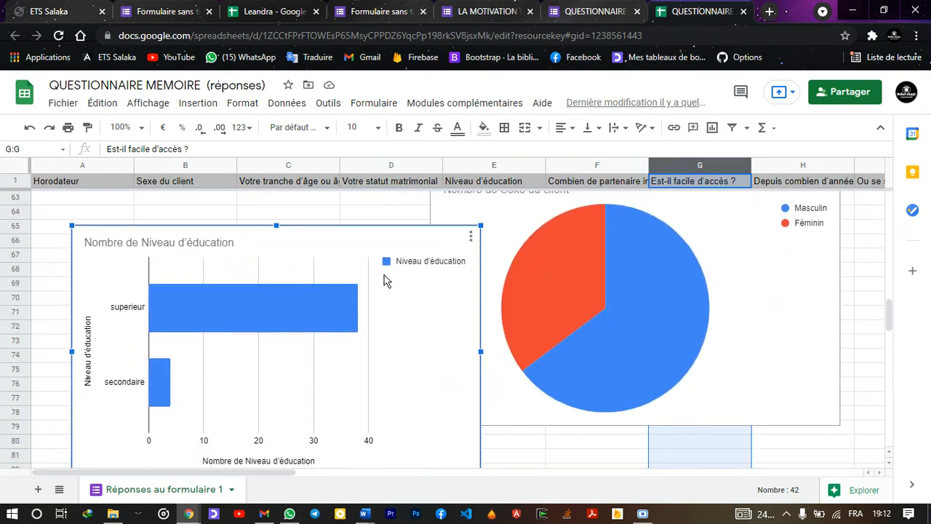
pyautogui.scroll(-1, 385, 281)
pyautogui.click(472, 208)
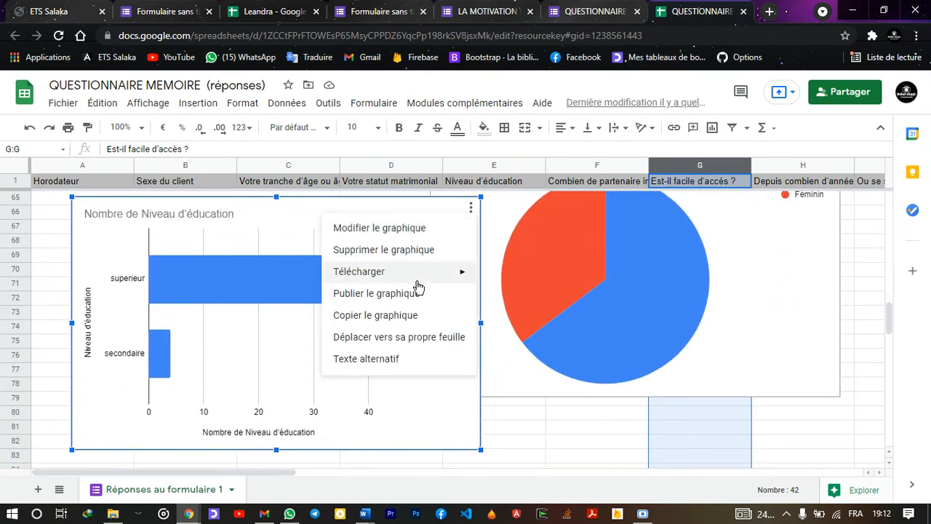
pyautogui.moveTo(434, 276)
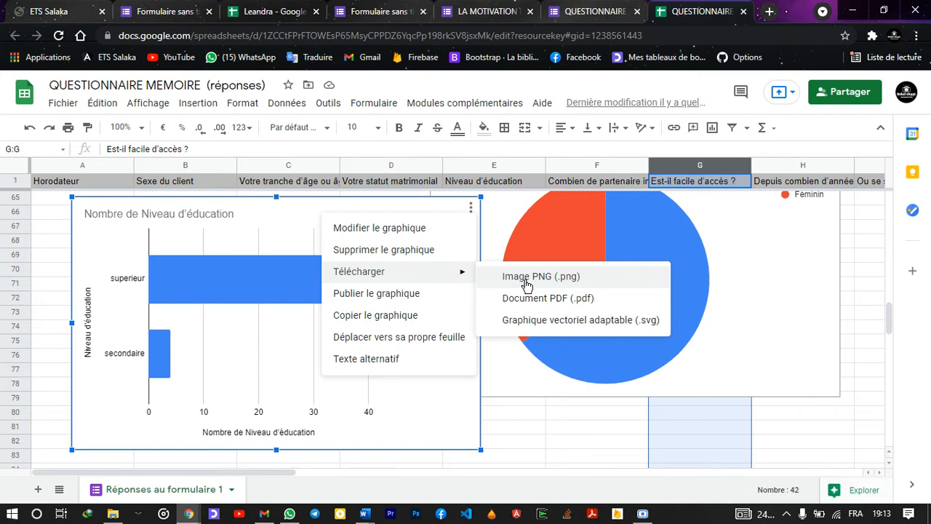
pyautogui.click(529, 319)
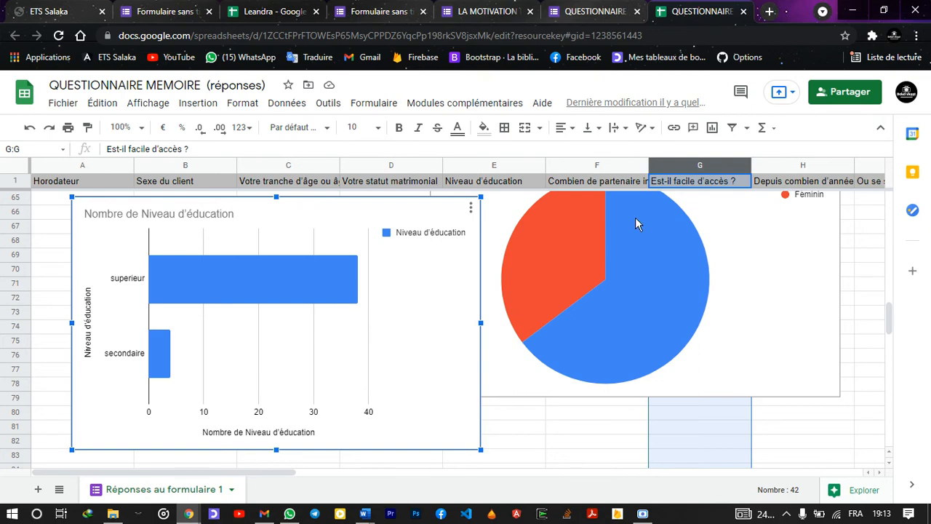
pyautogui.scroll(15, 635, 217)
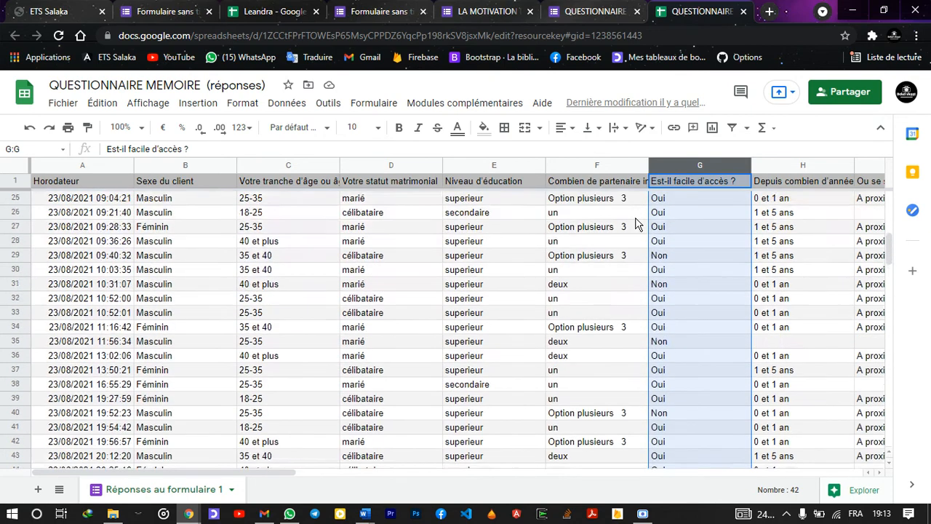
pyautogui.scroll(1, 635, 223)
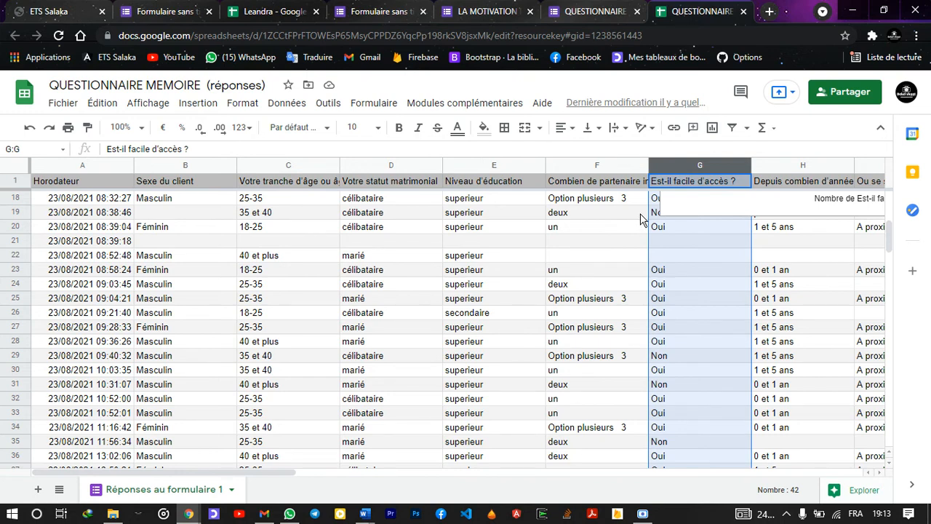
pyautogui.click(637, 213)
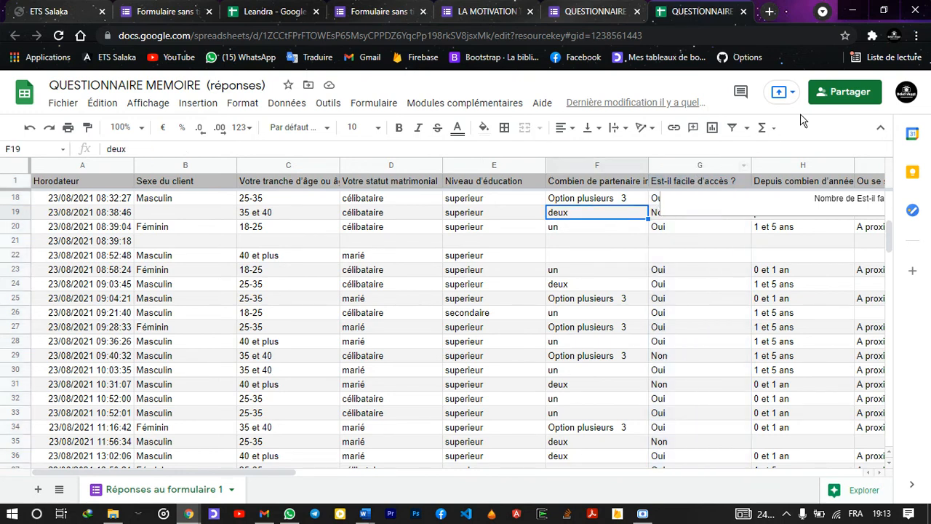
pyautogui.click(880, 128)
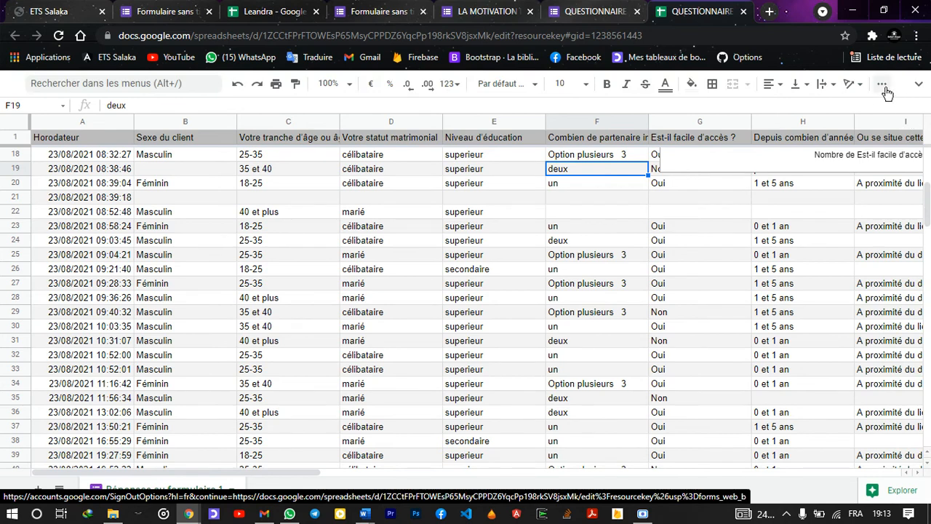
pyautogui.click(883, 86)
pyautogui.click(918, 84)
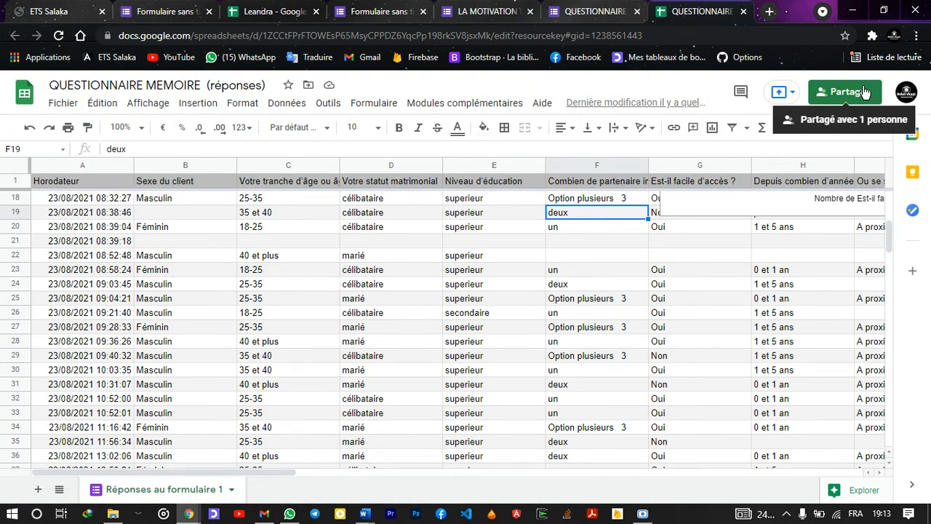
# Review the Share dialog's contact-sharing permission checkboxes, then close the sharing window
pyautogui.click(864, 91)
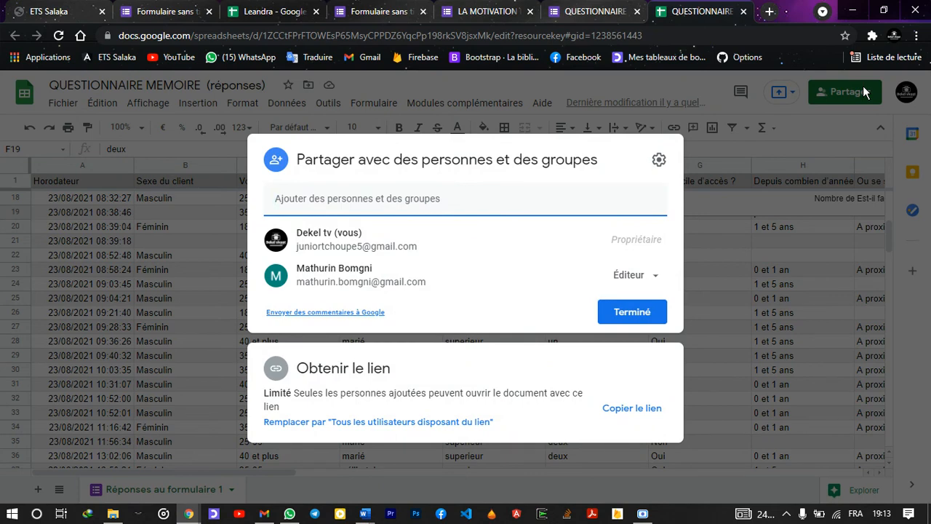
pyautogui.click(818, 158)
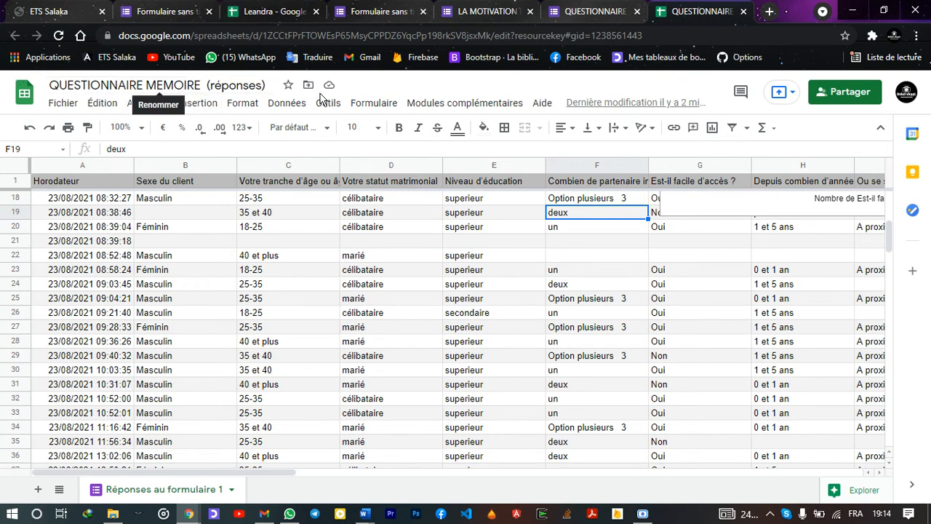
pyautogui.click(841, 91)
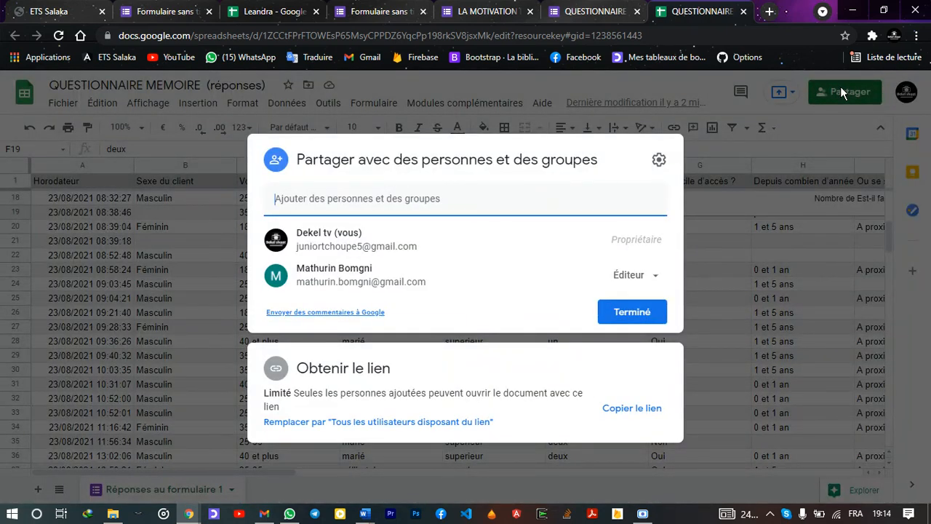
pyautogui.click(658, 160)
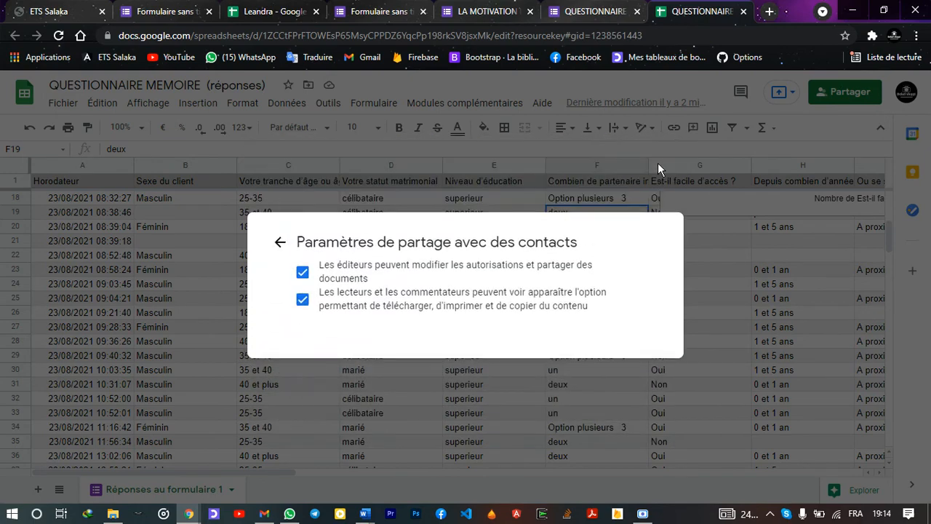
pyautogui.click(280, 242)
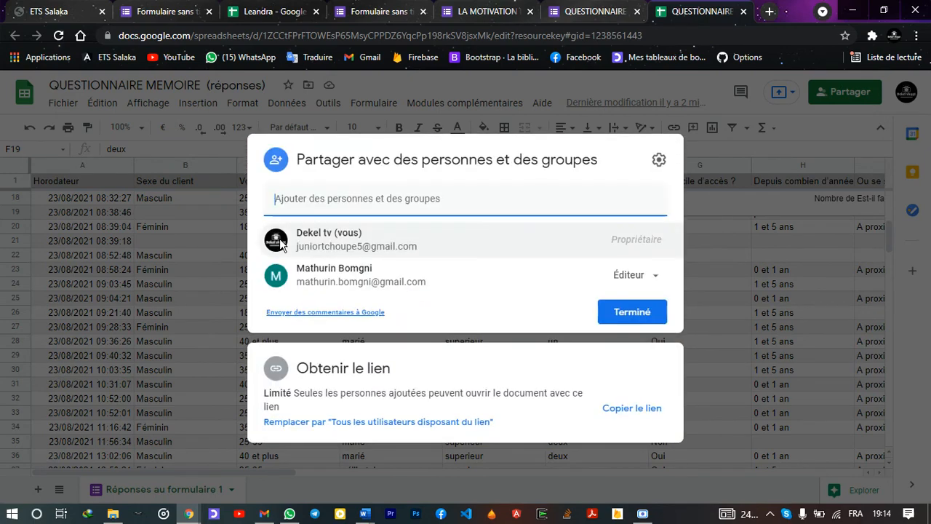
pyautogui.click(223, 199)
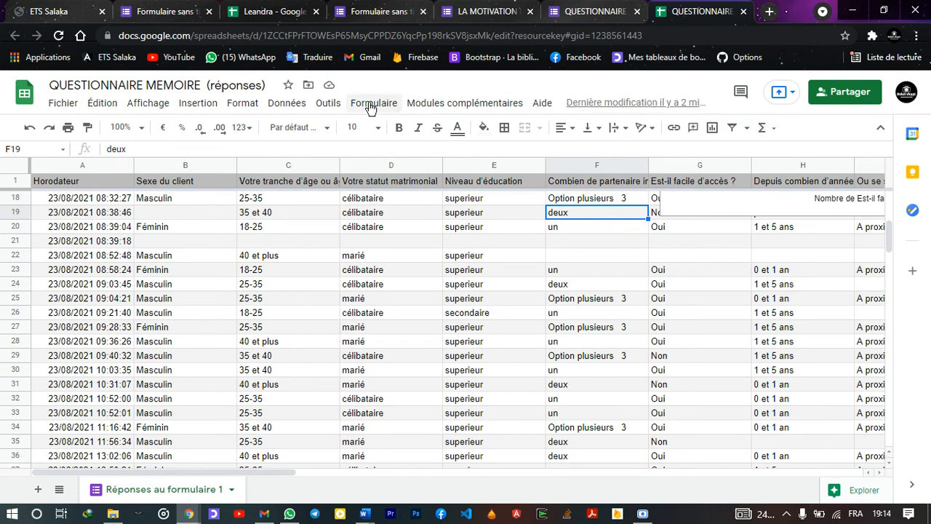
# Download the QUESTIONNAIRE MEMOIRE (réponses) spreadsheet via Fichier > Télécharger as Microsoft Excel (XLSX)
pyautogui.click(74, 105)
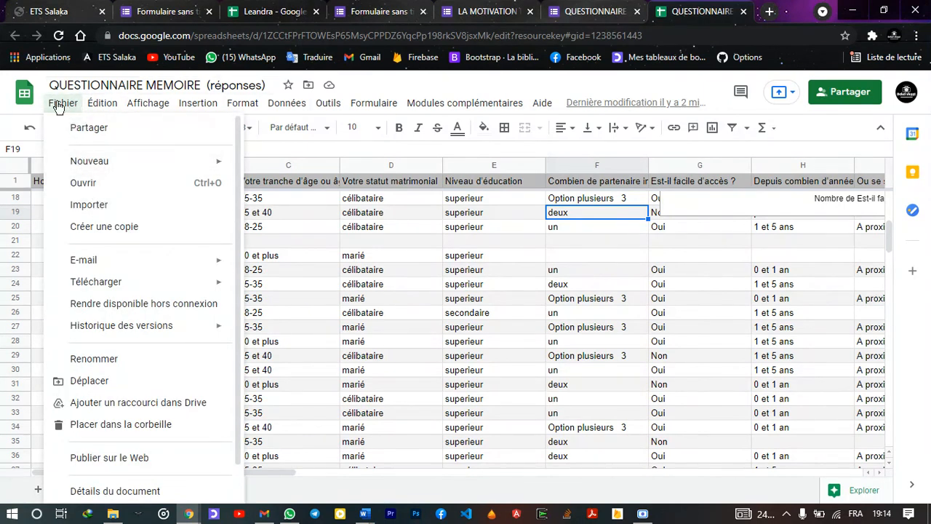
pyautogui.click(59, 104)
pyautogui.click(59, 106)
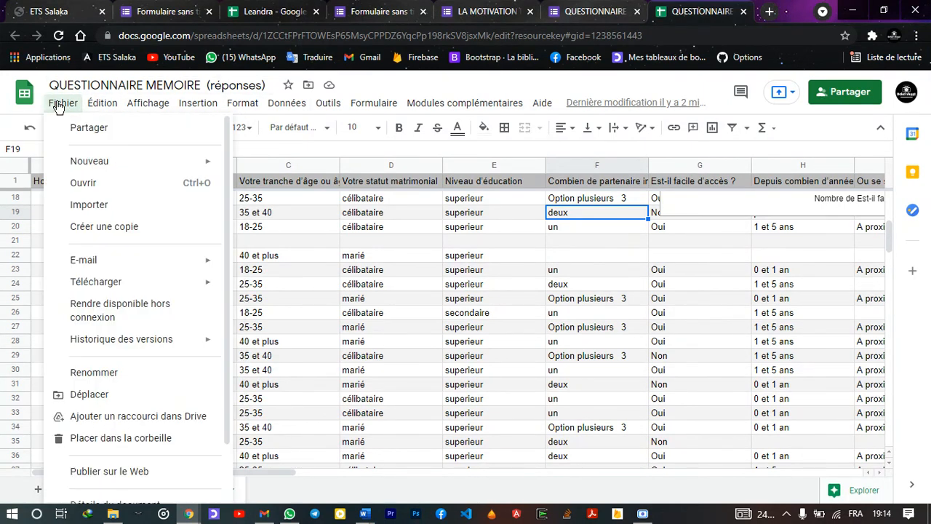
pyautogui.click(59, 106)
pyautogui.click(59, 106)
pyautogui.moveTo(122, 287)
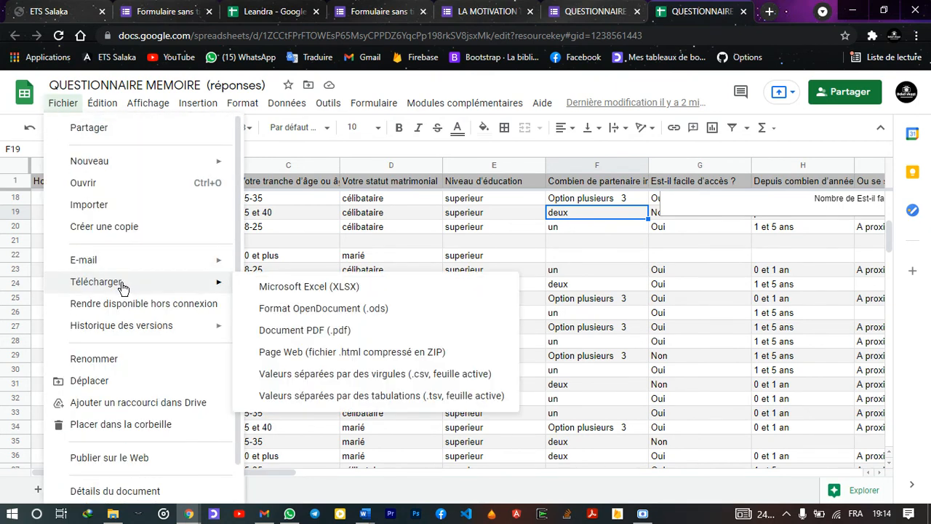
pyautogui.click(3, 91)
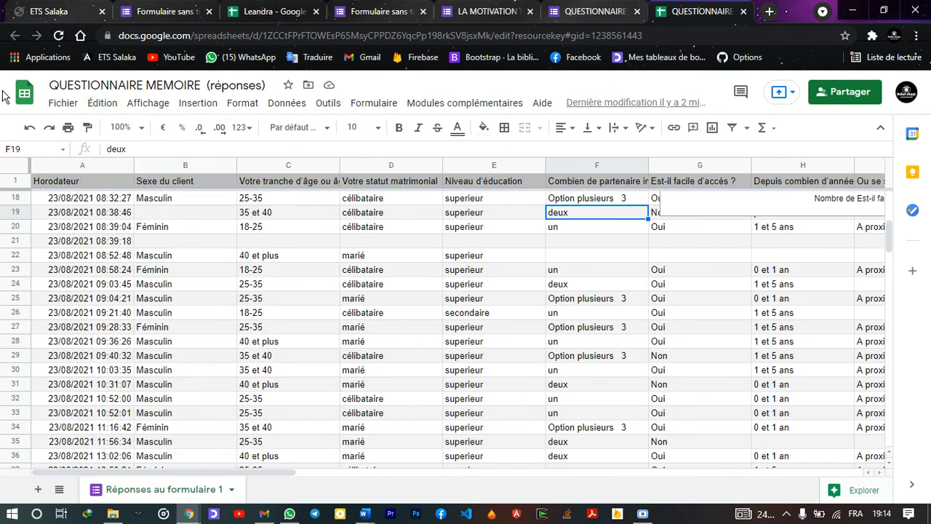
pyautogui.click(61, 103)
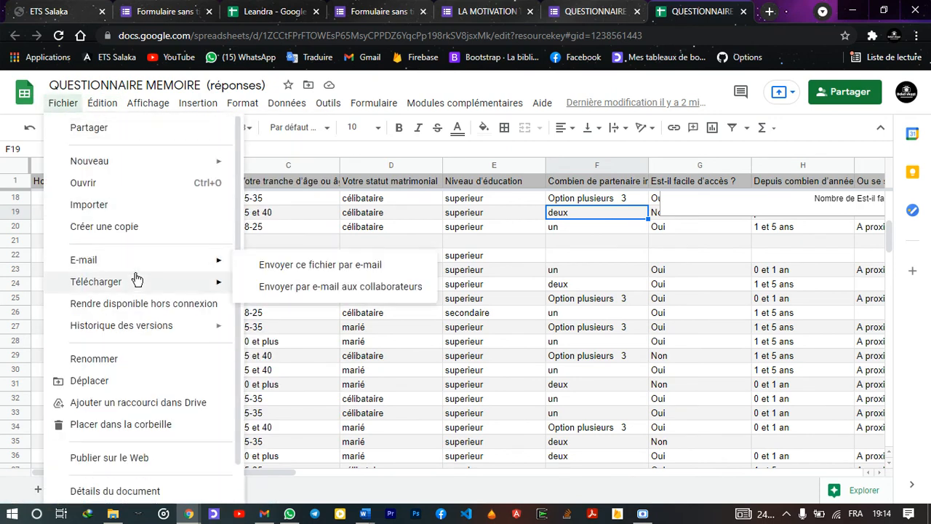
pyautogui.moveTo(136, 283)
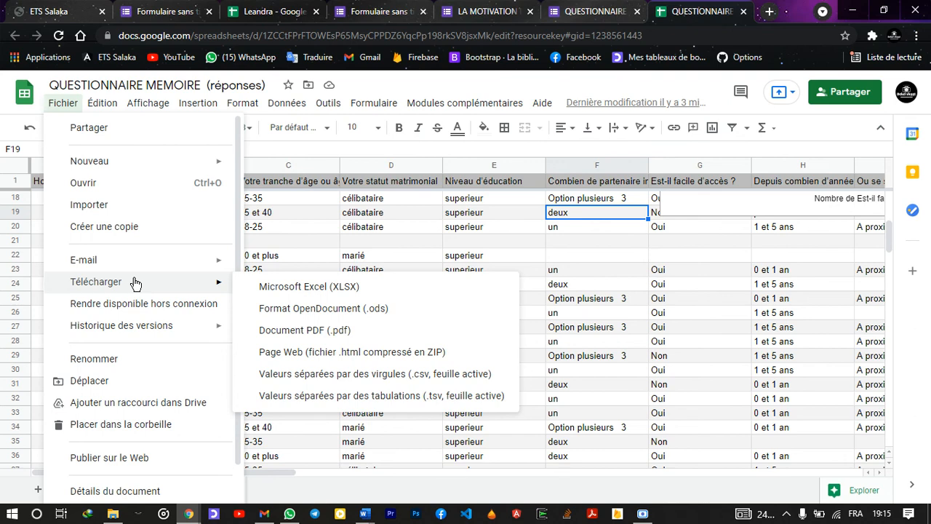
pyautogui.click(253, 291)
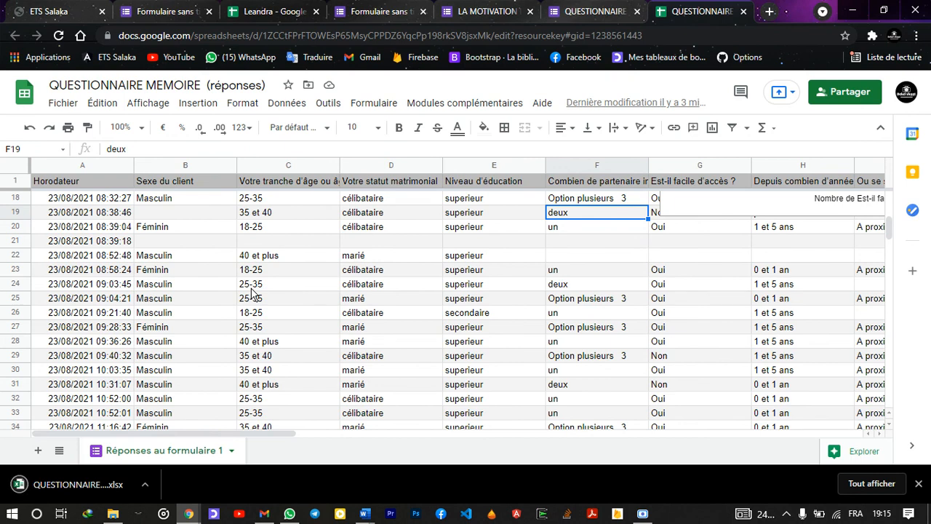
# Open QUESTIONNAIRE MEMOIRE (réponses).xlsx in Excel, scroll through the responses, then close Excel
pyautogui.click(36, 492)
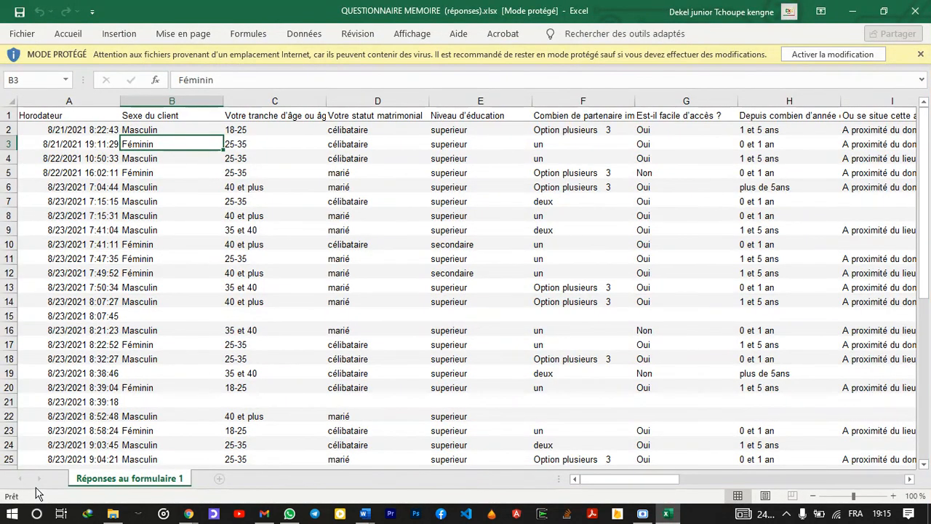
pyautogui.scroll(-1, 263, 344)
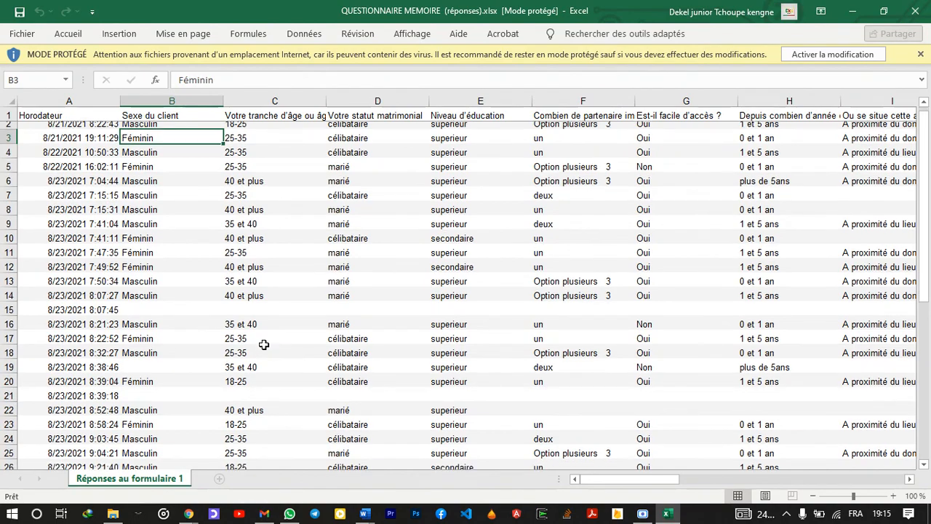
pyautogui.scroll(-10, 263, 344)
pyautogui.scroll(3, 263, 344)
pyautogui.scroll(-16, 263, 344)
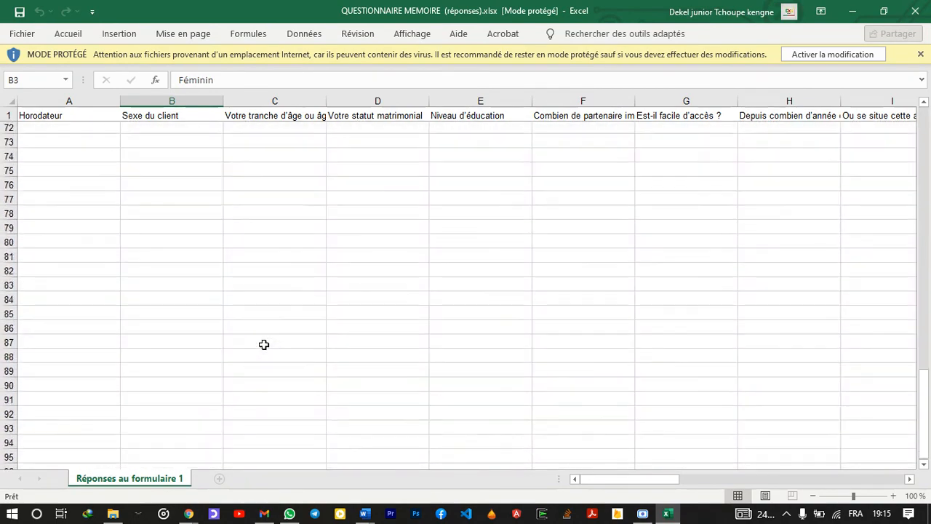
pyautogui.scroll(20, 263, 344)
pyautogui.hscroll(10, 262, 345)
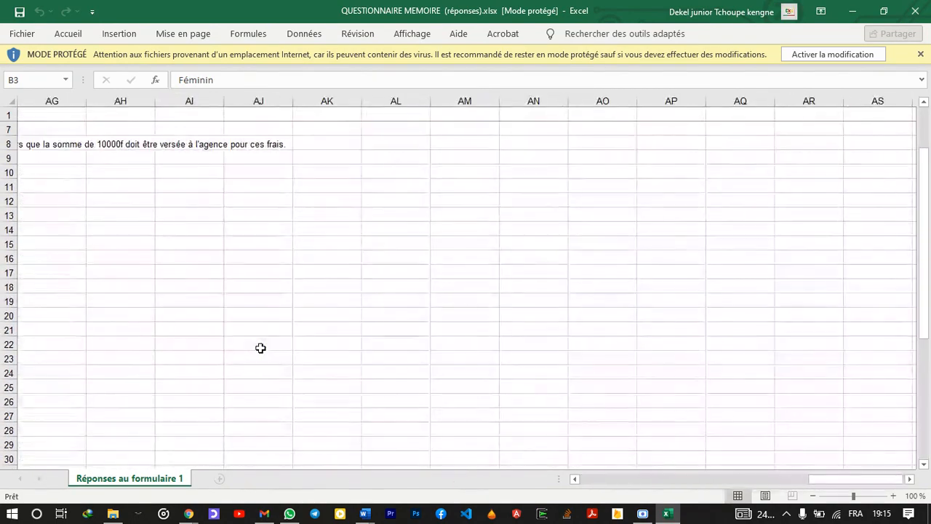
pyautogui.hscroll(-10, 260, 348)
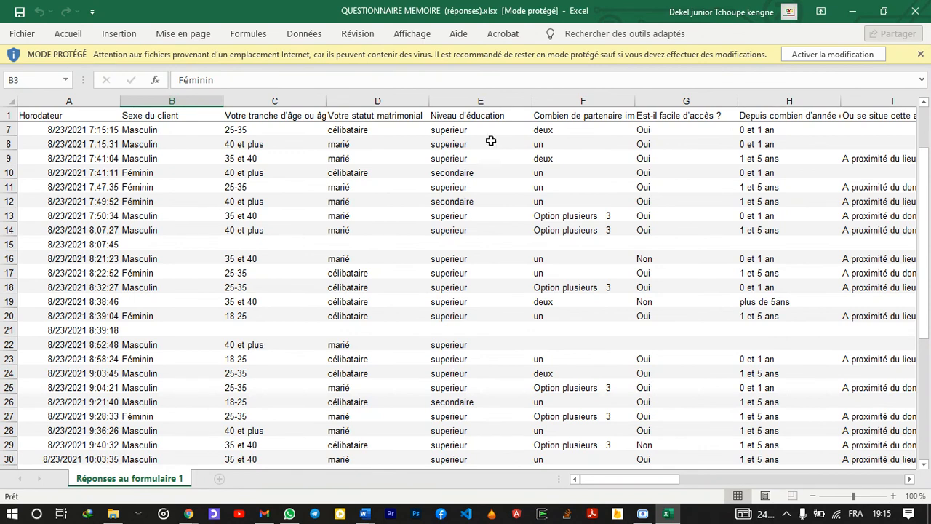
pyautogui.click(909, 12)
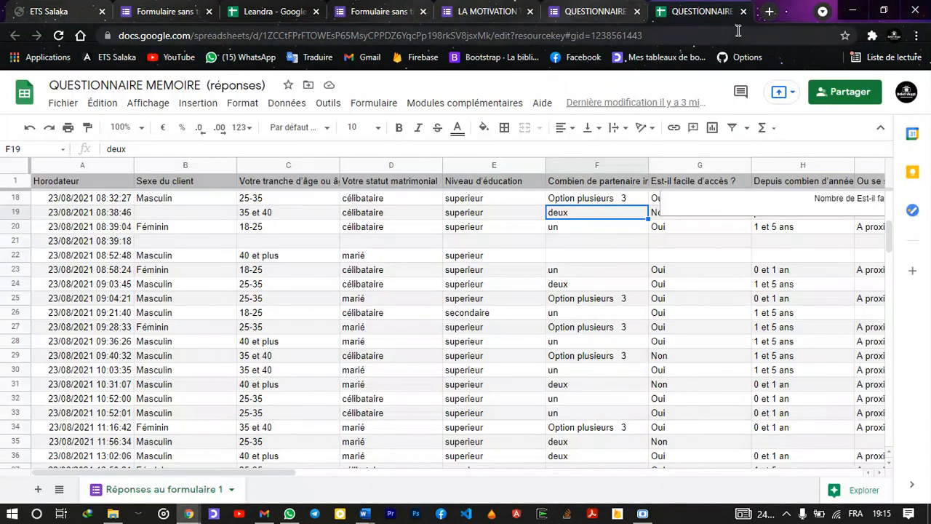
# Check the QUESTIONNAIRE, LA MOTIVATION, untitled form and Leandra sheet tabs, ending on the one-response untitled form
pyautogui.click(582, 11)
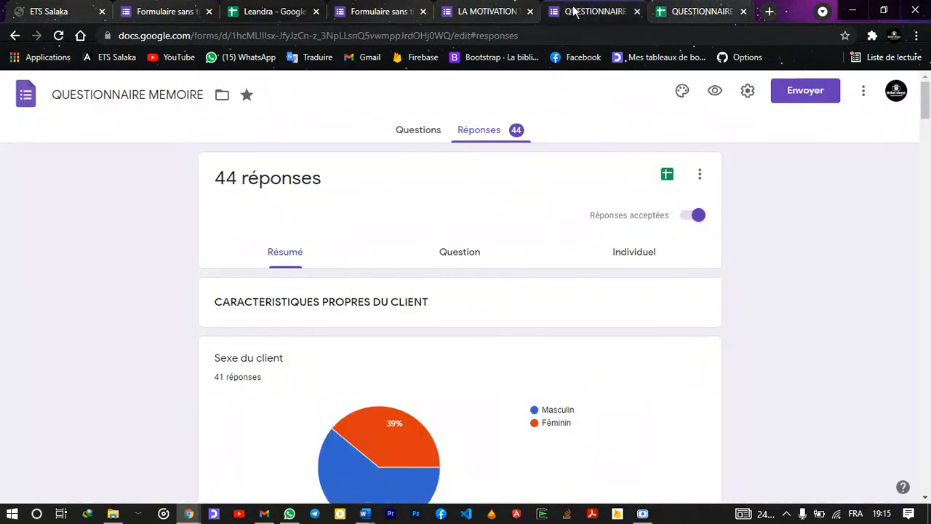
pyautogui.click(494, 11)
pyautogui.click(384, 7)
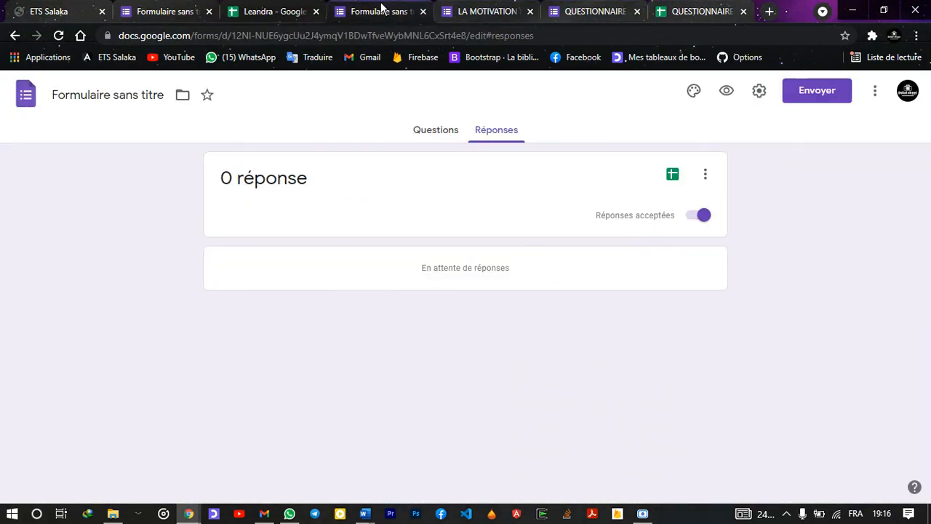
pyautogui.click(480, 8)
pyautogui.click(576, 10)
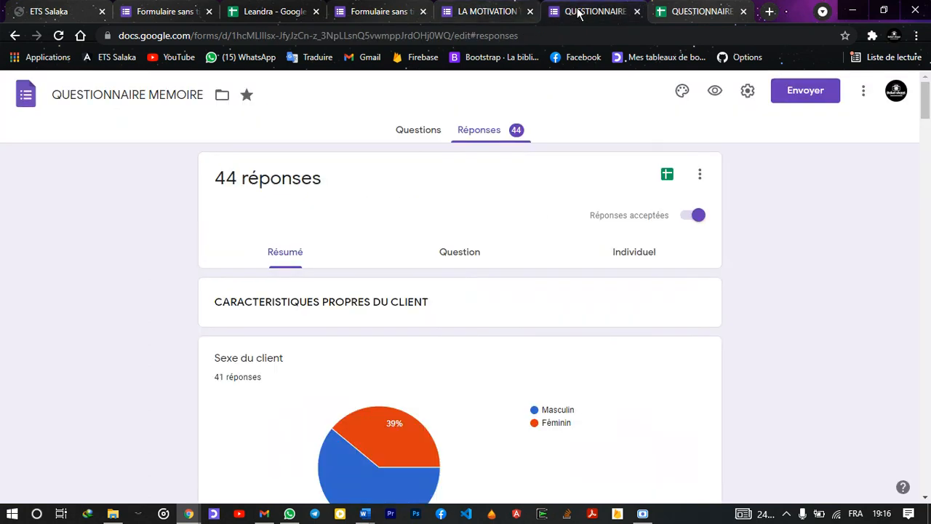
pyautogui.click(466, 8)
pyautogui.click(398, 9)
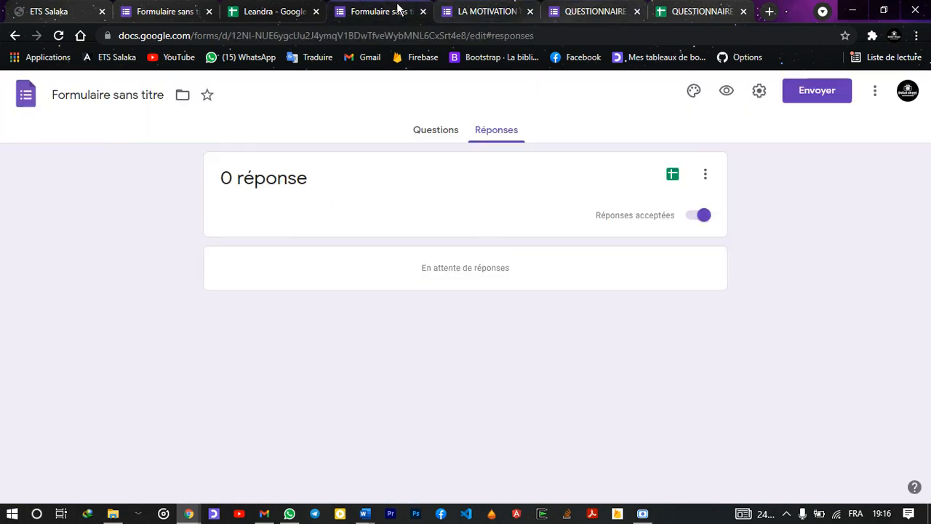
pyautogui.click(285, 9)
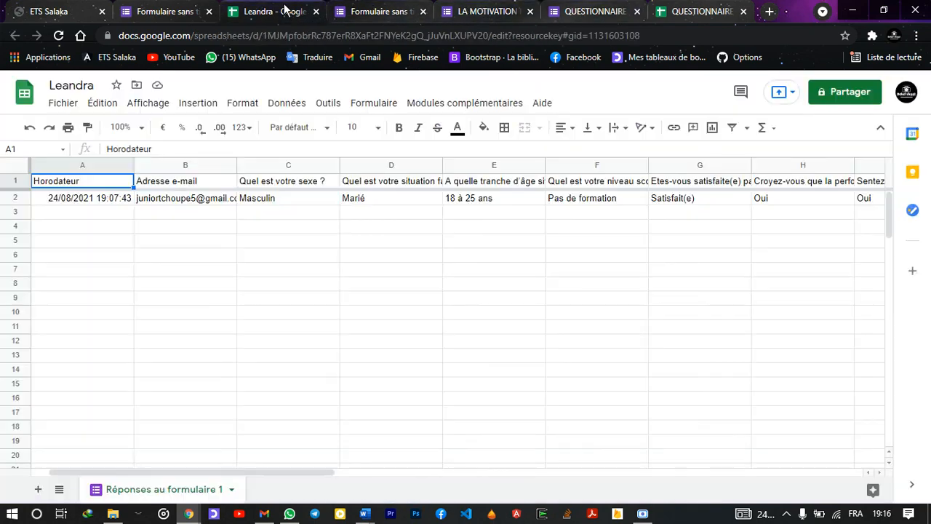
pyautogui.click(191, 8)
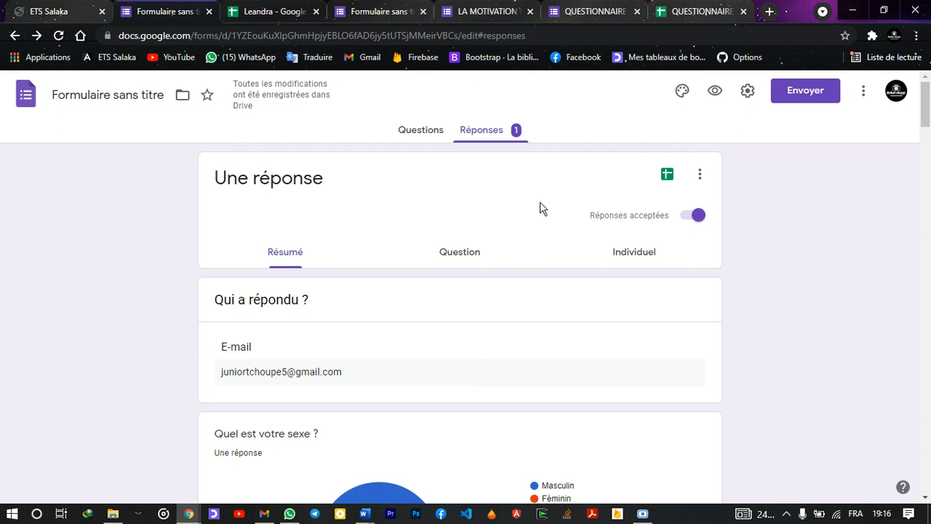
pyautogui.moveTo(642, 515)
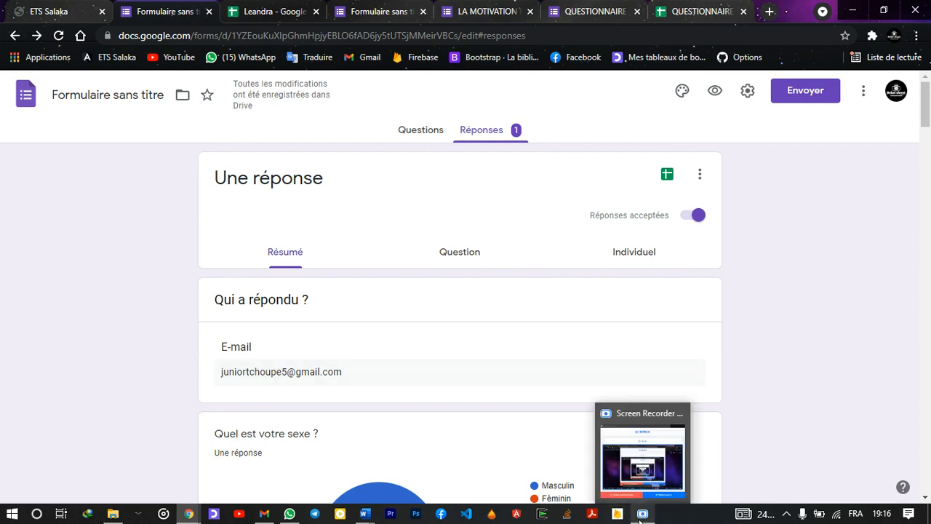